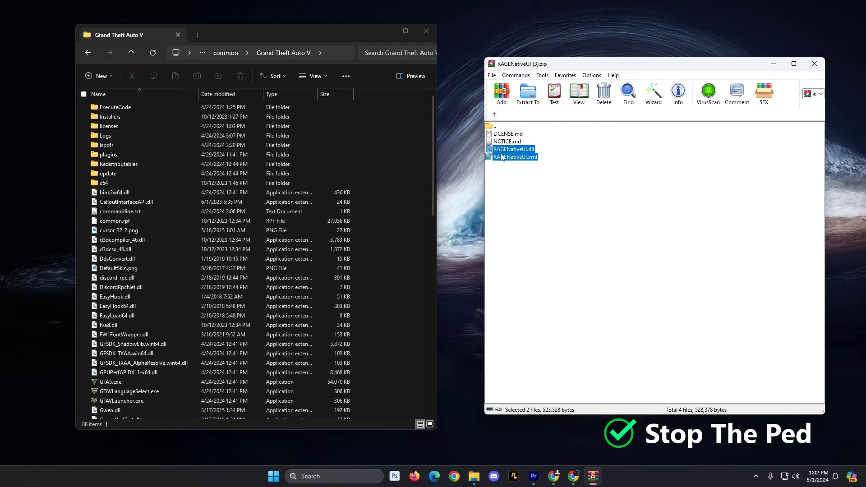
Copy RAGENativeUI.dll and RAGENativeUI.xml from the RAGENativeUI archive into the Grand Theft Auto V folder.
drag(509, 155, 372, 302)
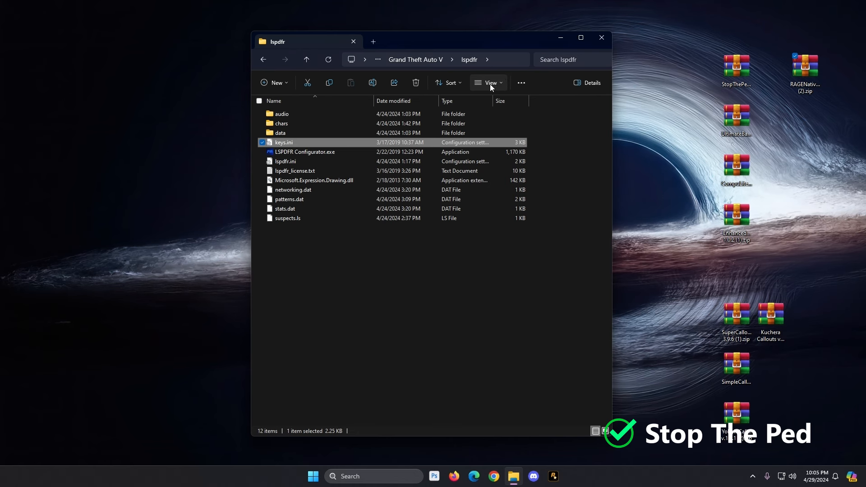
Toggle the display of file name extensions off and back on in the lspdfr folder.
click(493, 86)
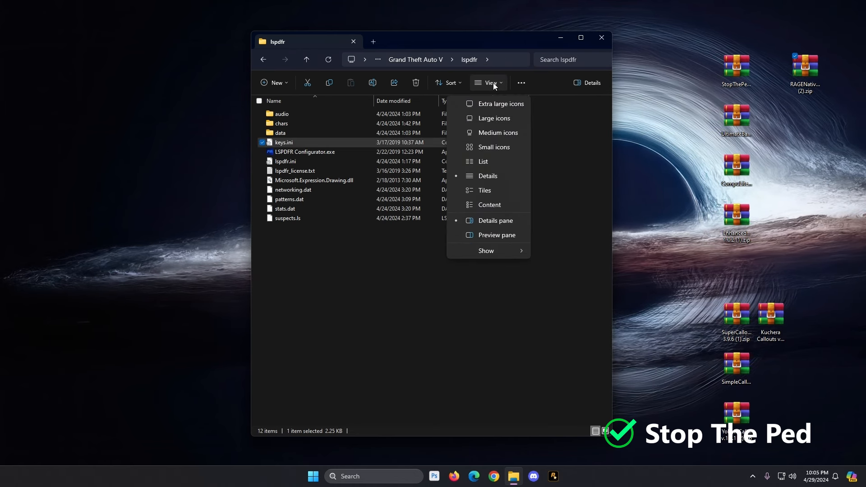
click(486, 251)
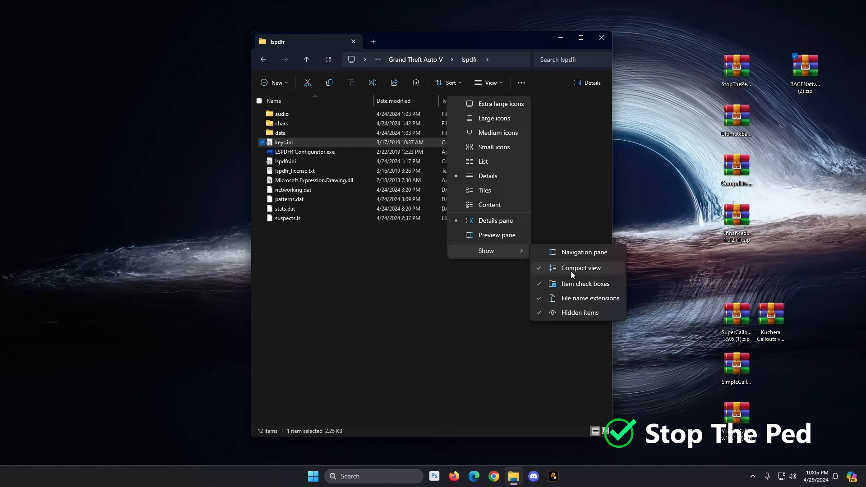
click(577, 299)
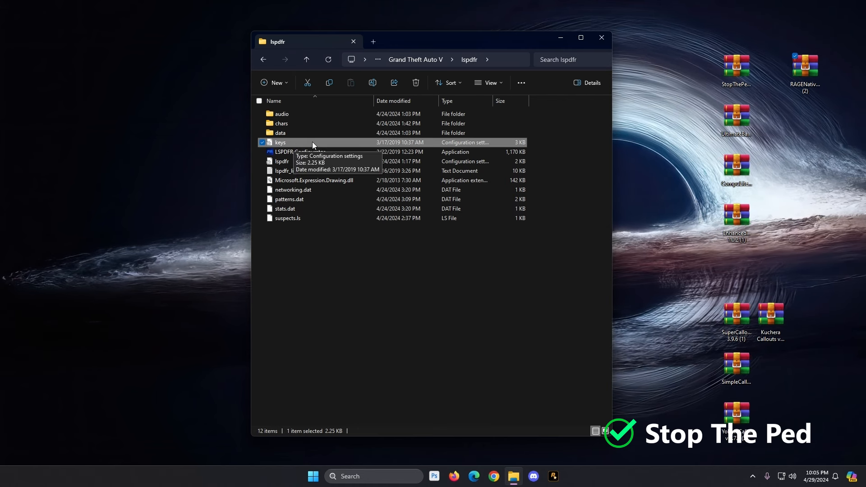
click(489, 82)
mouse_move(496, 266)
click(604, 312)
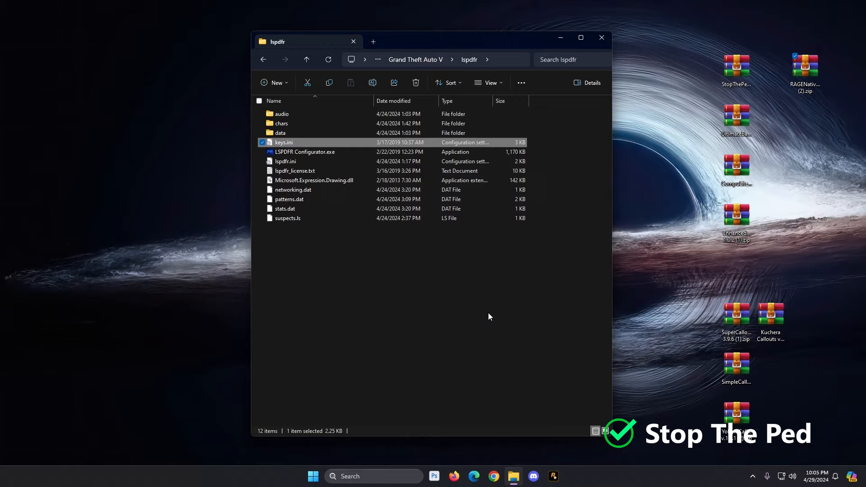
Open keys.ini from the lspdfr folder and locate the traffic stop interaction bindings.
click(488, 312)
double_click(285, 140)
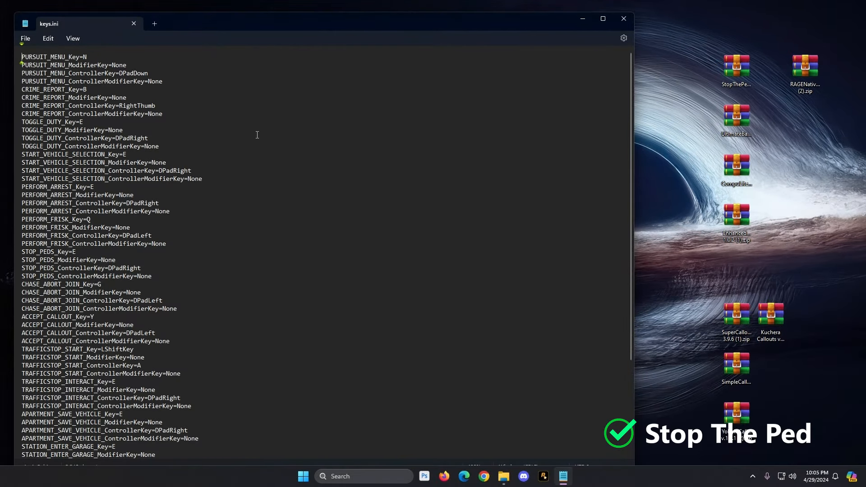
scroll(284, 152, up, 6)
scroll(284, 152, down, 2)
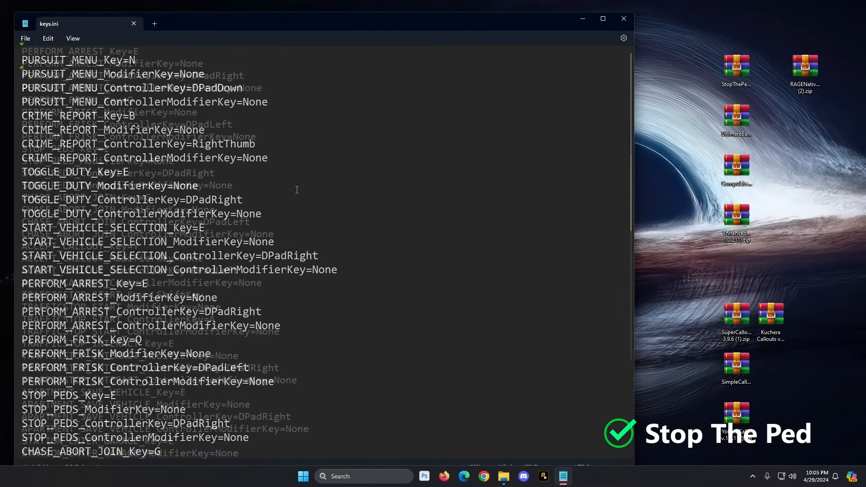
scroll(103, 167, down, 5)
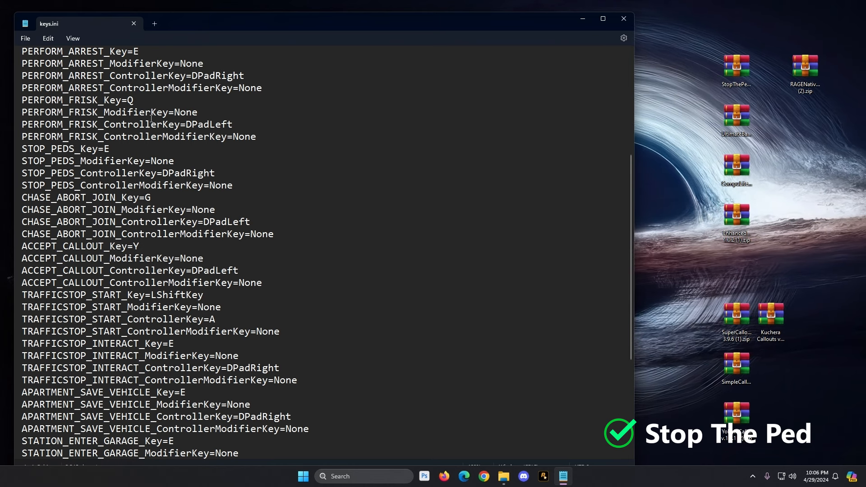
scroll(151, 118, down, 3)
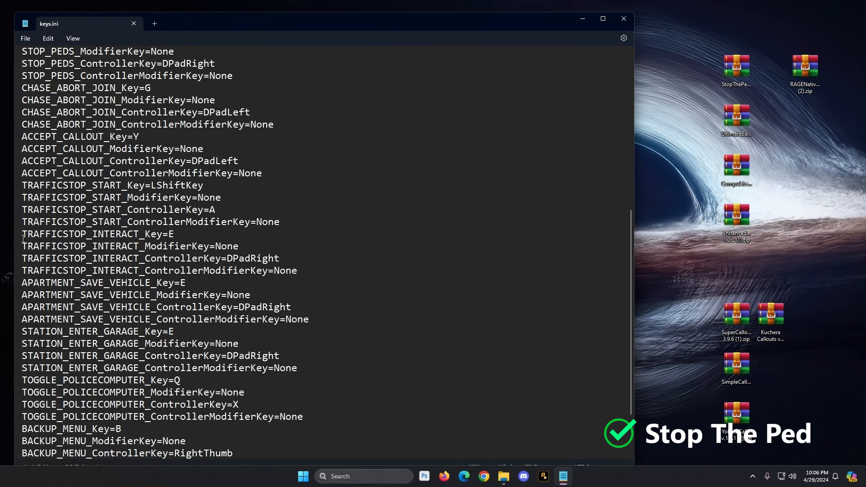
Set TRAFFICSTOP_INTERACT_Key and TRAFFICSTOP_INTERACT_ControllerKey to None in keys.ini.
drag(23, 236, 306, 273)
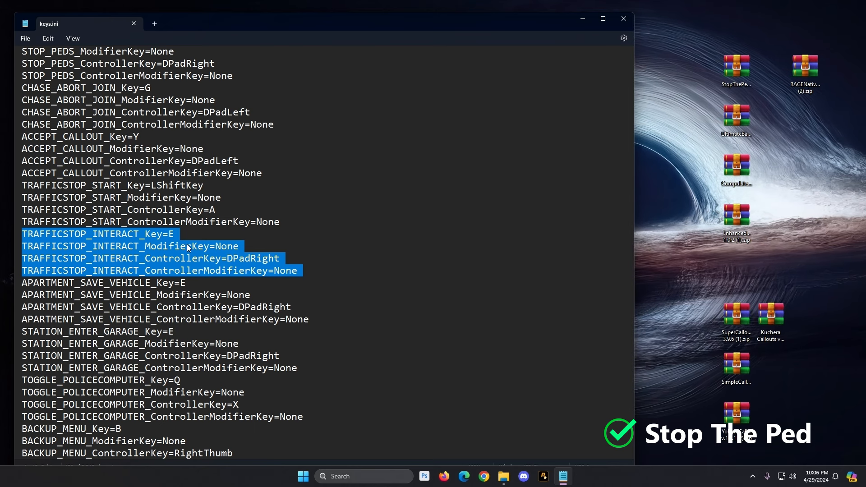
click(186, 221)
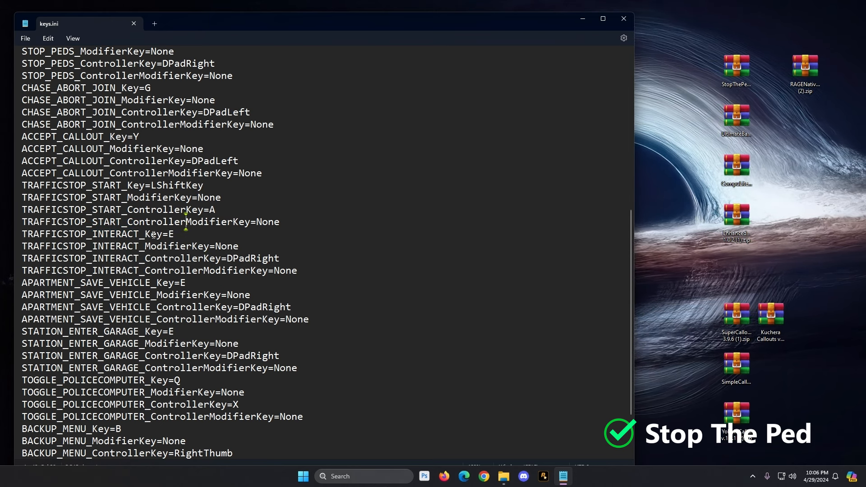
click(174, 233)
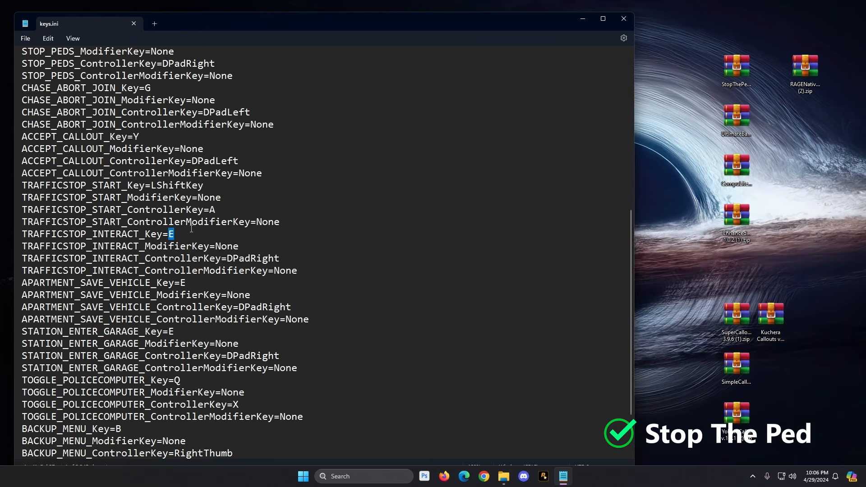
text(No)
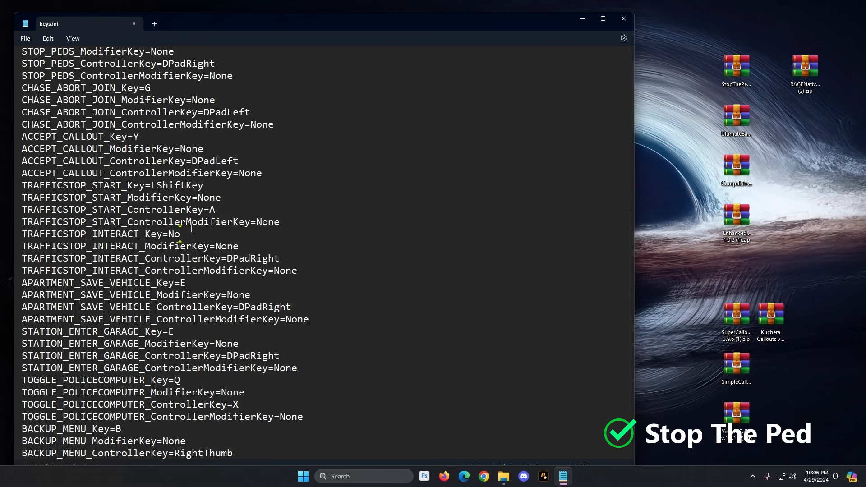
text(ne)
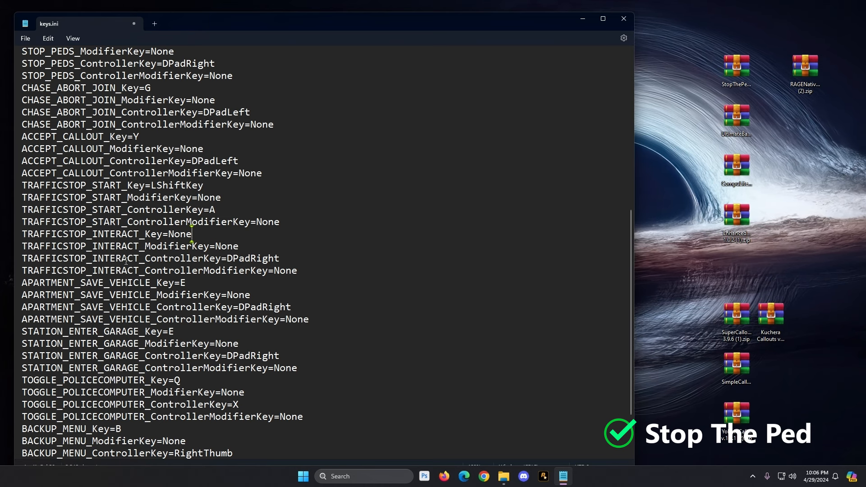
drag(280, 258, 227, 259)
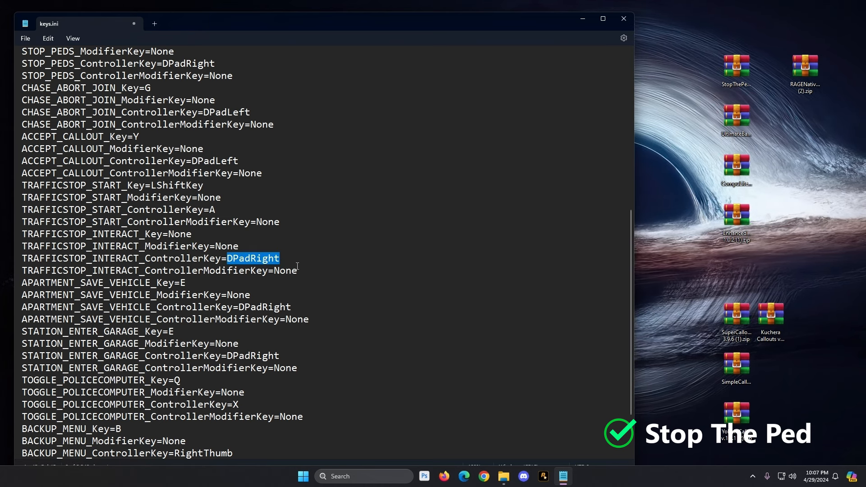
text(None)
Review the remaining bindings in keys.ini, including the BACKUP_MENU_Key entry.
scroll(264, 191, down, 2)
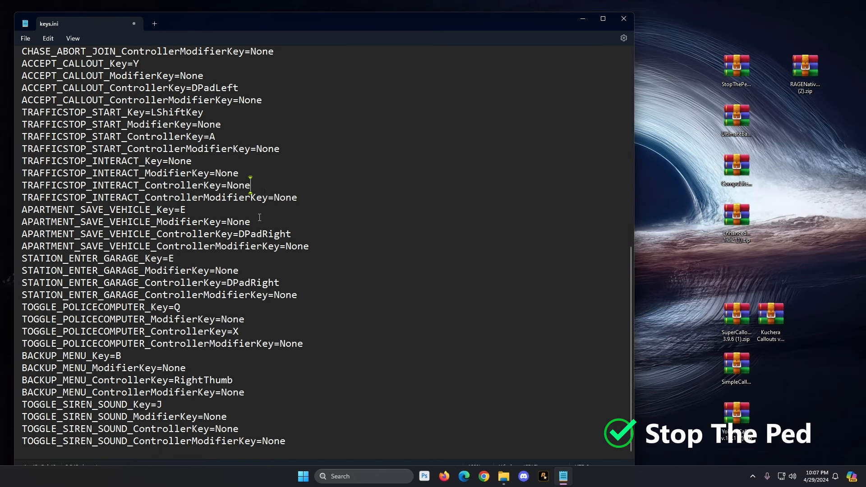
scroll(254, 233, up, 6)
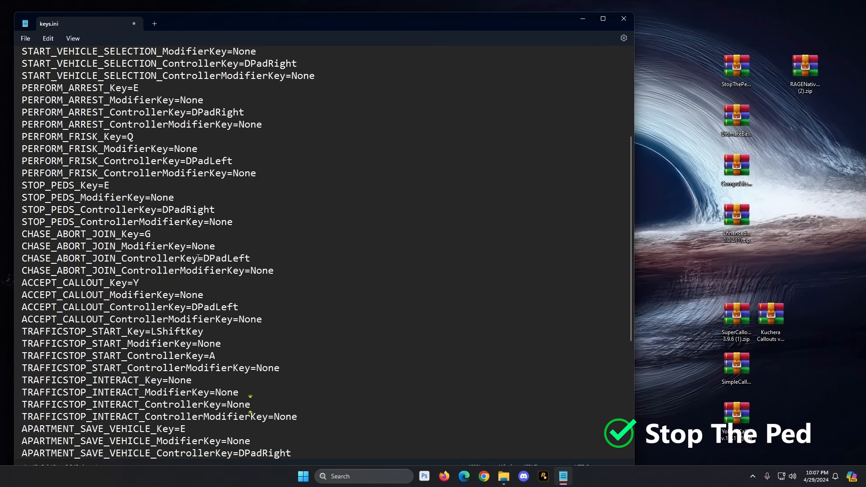
scroll(199, 261, up, 3)
scroll(199, 260, up, 1)
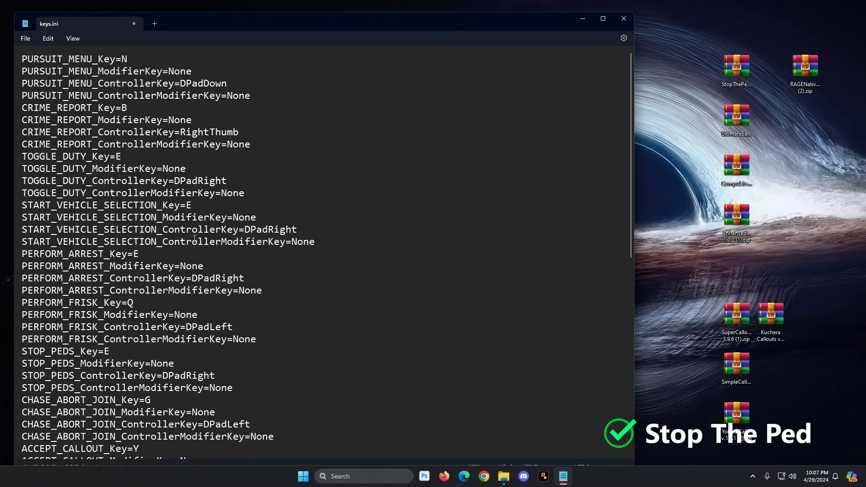
scroll(194, 239, down, 3)
scroll(176, 315, down, 4)
scroll(176, 315, down, 2)
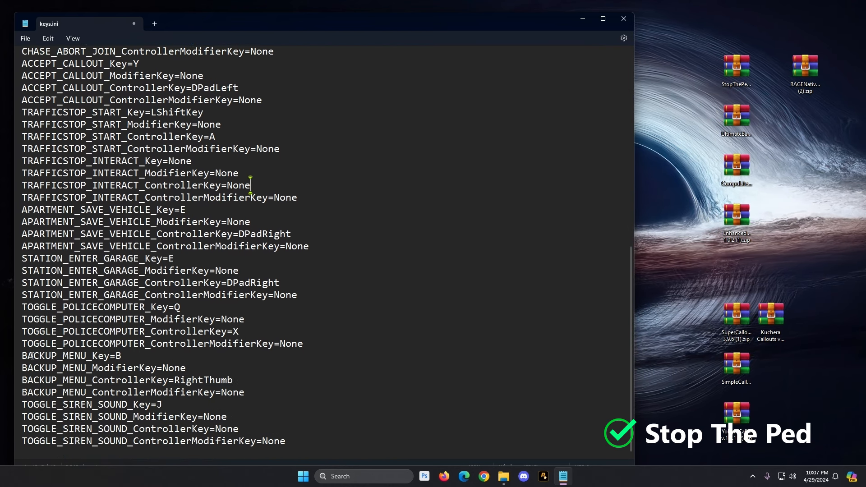
drag(22, 356, 133, 358)
click(131, 356)
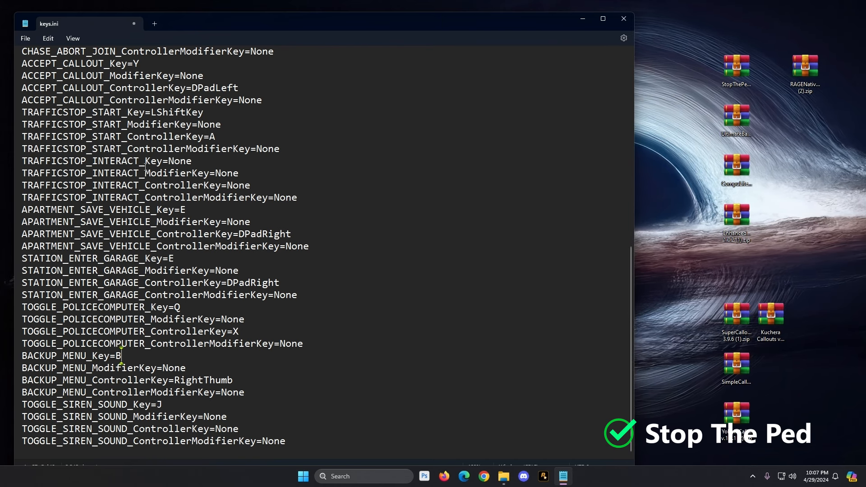
Save the changes to keys.ini and close the file.
click(26, 39)
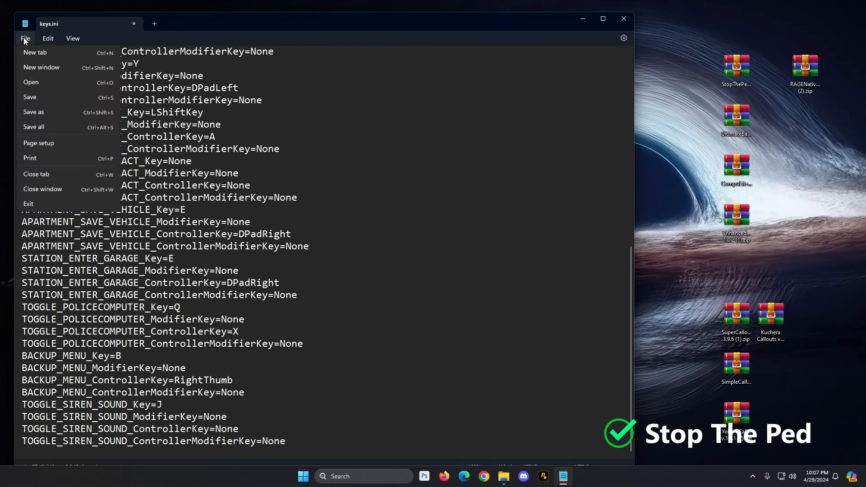
click(50, 101)
key(alt+F4)
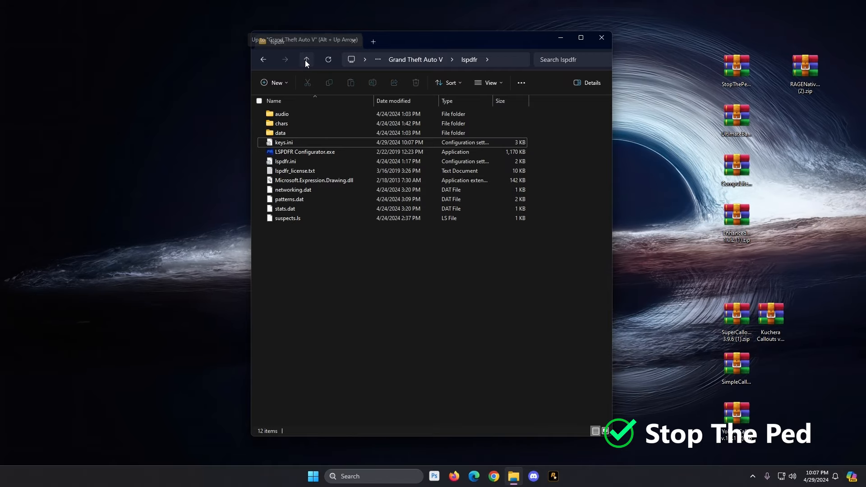
Open StopThePed.ini from the LSPDFR folder inside the Grand Theft Auto V plugins folder.
click(305, 61)
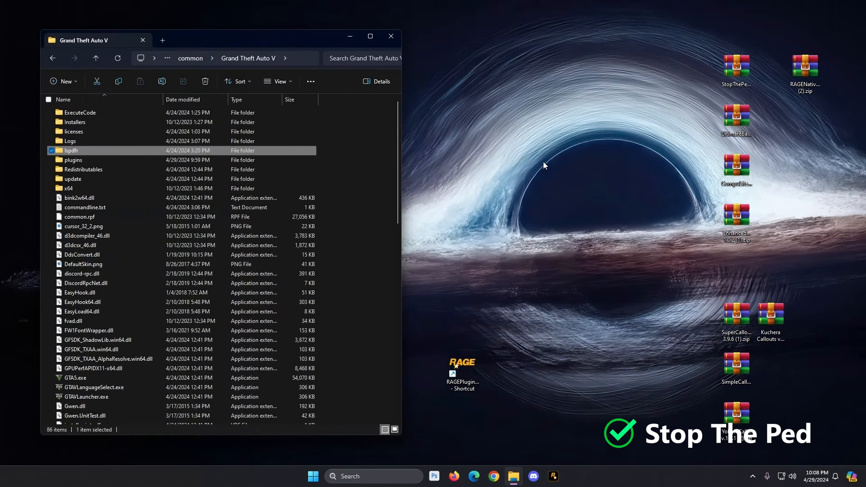
click(586, 161)
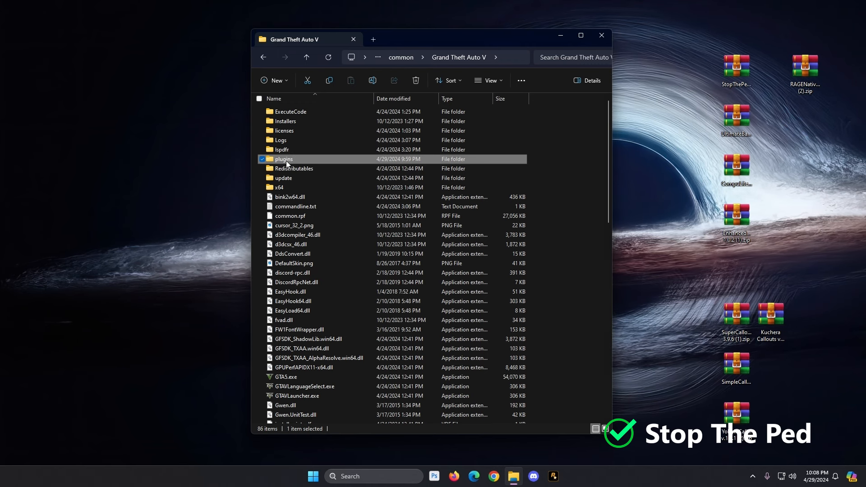
double_click(286, 160)
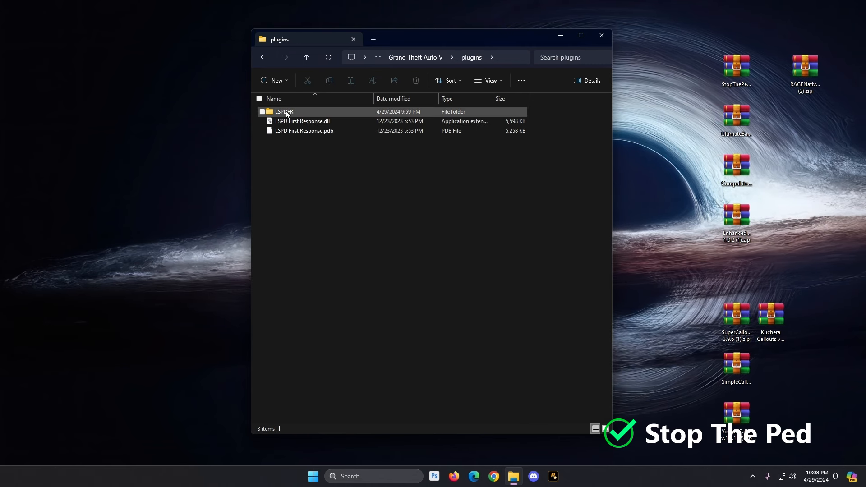
mouse_move(286, 111)
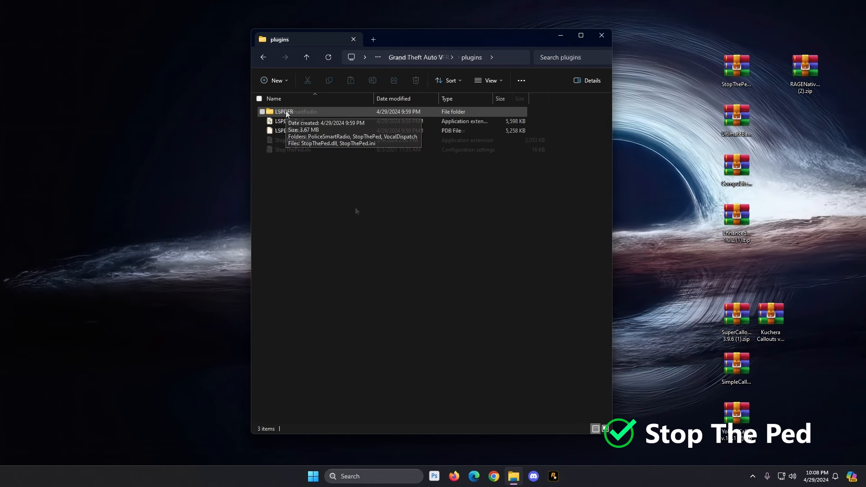
double_click(285, 112)
double_click(297, 150)
Set ForceSearchResultFullScreen to no in StopThePed.ini and save the file.
scroll(155, 101, down, 10)
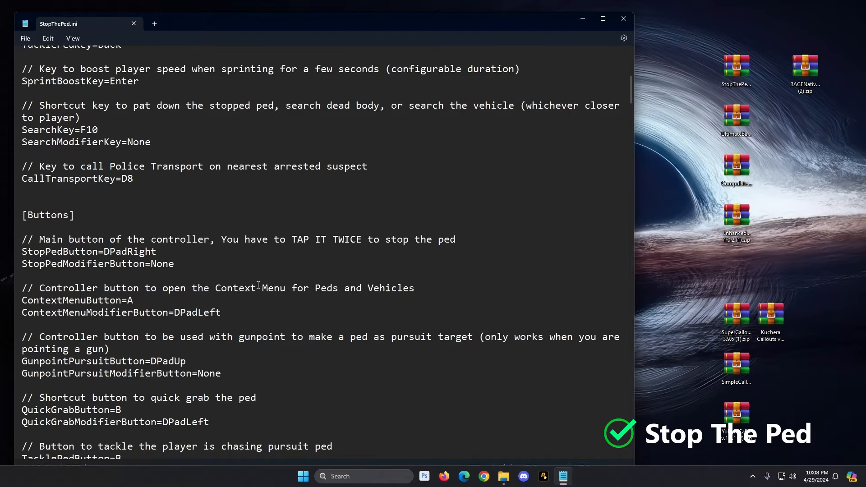
scroll(209, 224, down, 15)
scroll(210, 219, down, 20)
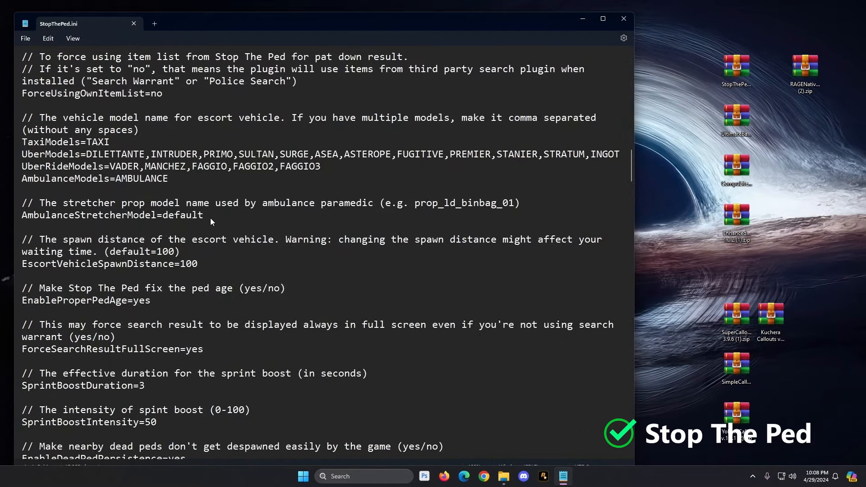
scroll(216, 211, up, 10)
scroll(225, 211, up, 20)
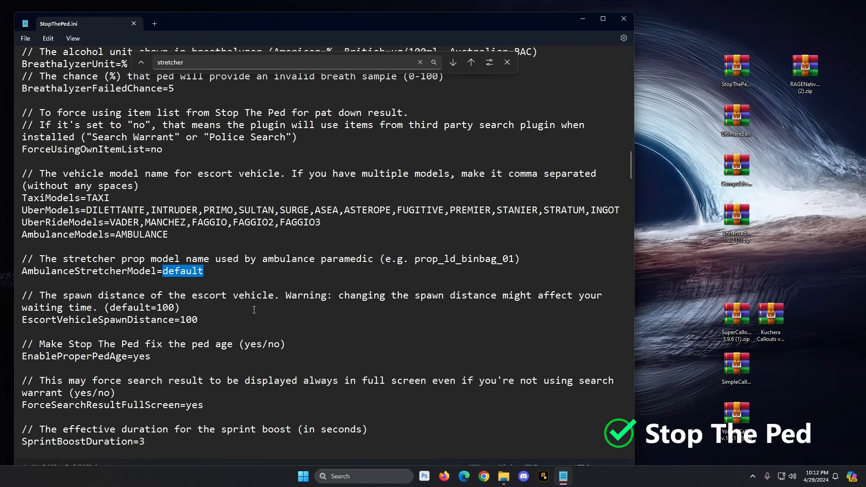
double_click(194, 405)
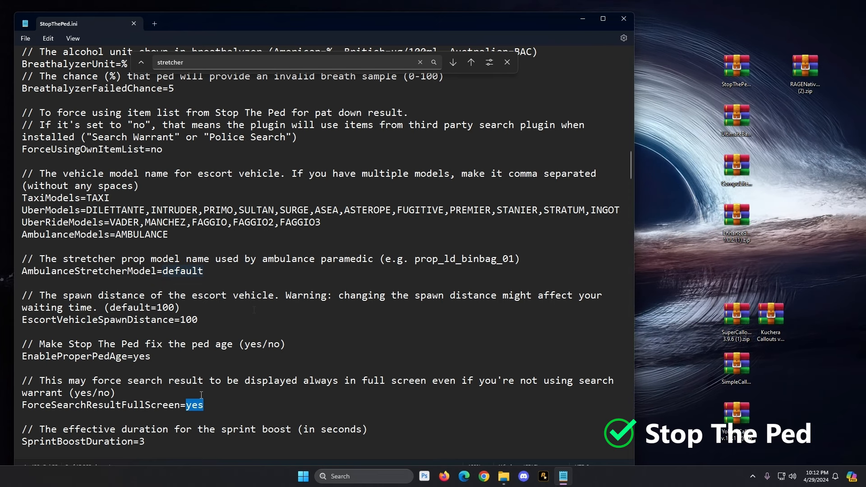
text(no)
scroll(236, 327, down, 2)
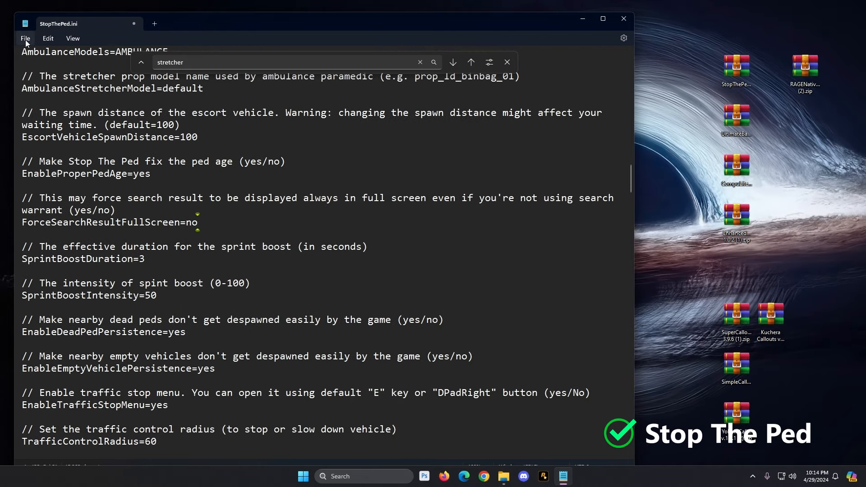
click(25, 39)
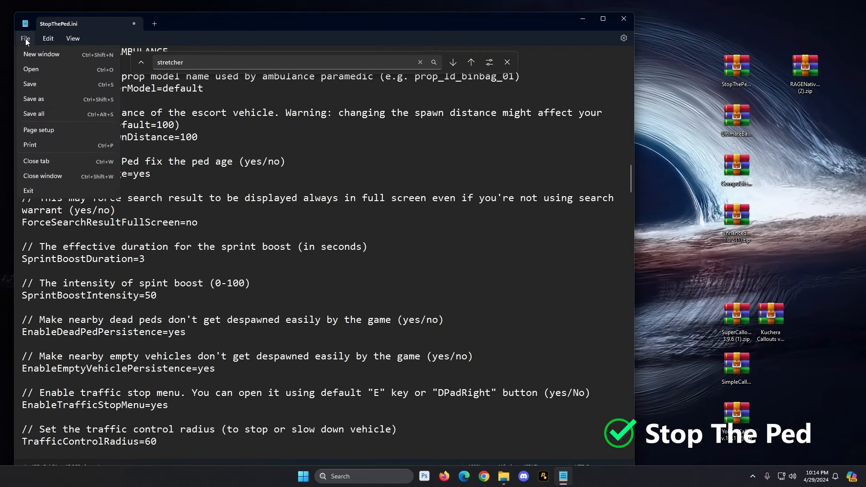
click(35, 102)
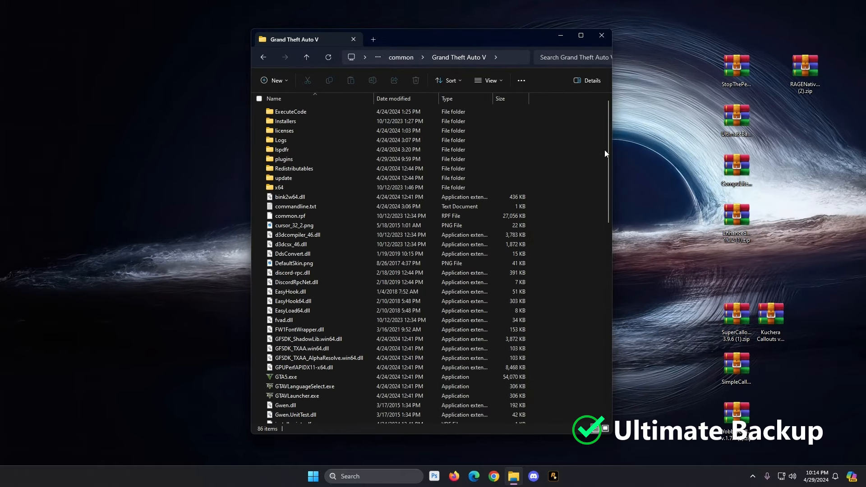
Delete the StopThePed and RAGENativeUI archives from the desktop, keeping the Grand Theft Auto V folder open.
drag(604, 150, 542, 212)
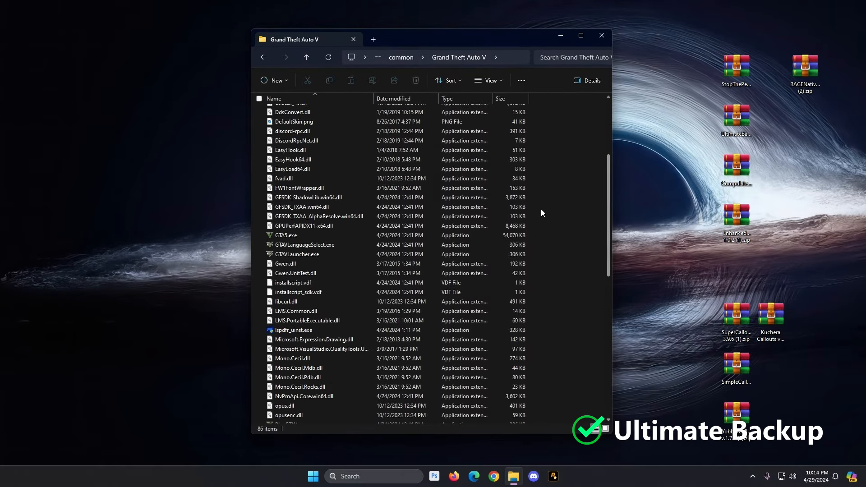
click(304, 232)
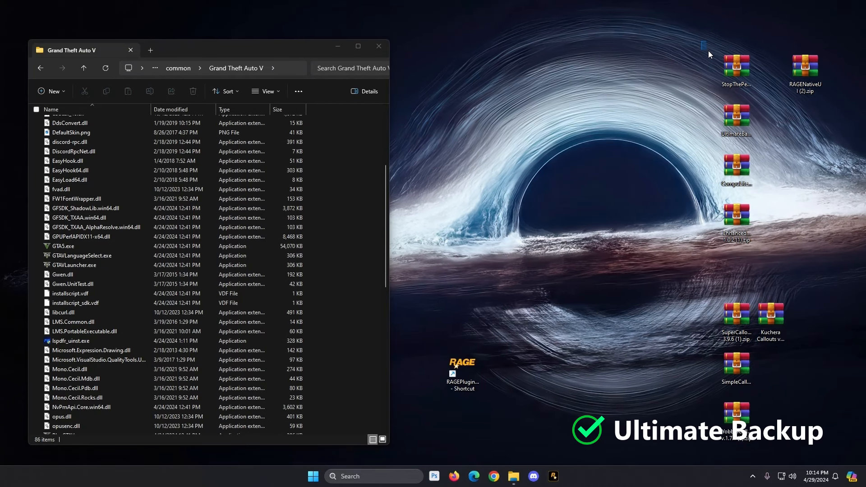
drag(709, 50, 835, 88)
key(Delete)
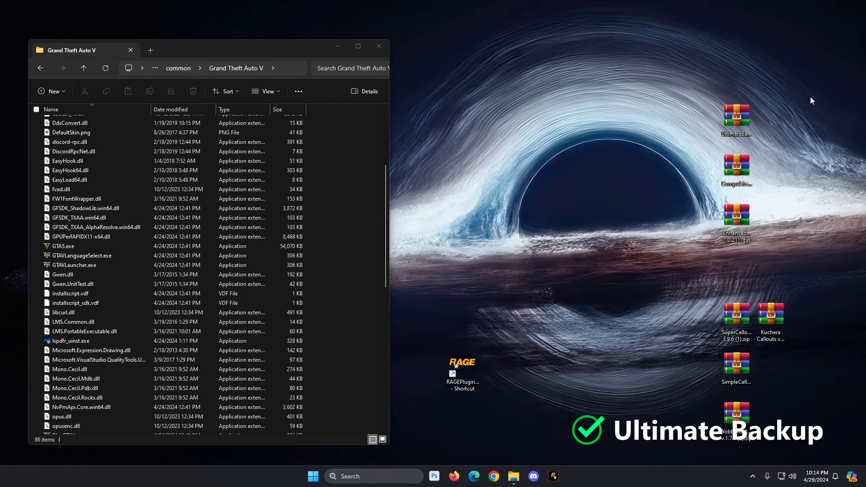
Open the UltimateBackup_1.8.7.0.rar archive from the desktop and enter its UltimateBackup folder.
click(746, 116)
double_click(736, 116)
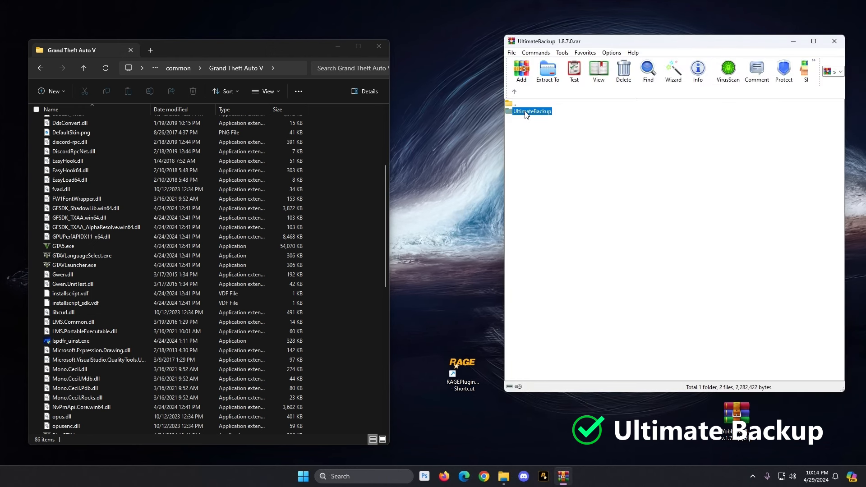
double_click(526, 112)
click(534, 120)
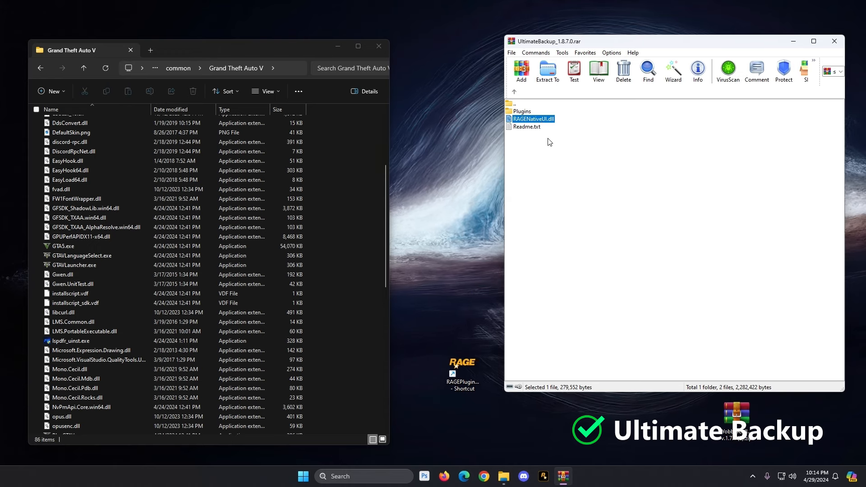
drag(549, 140, 528, 123)
drag(435, 192, 436, 192)
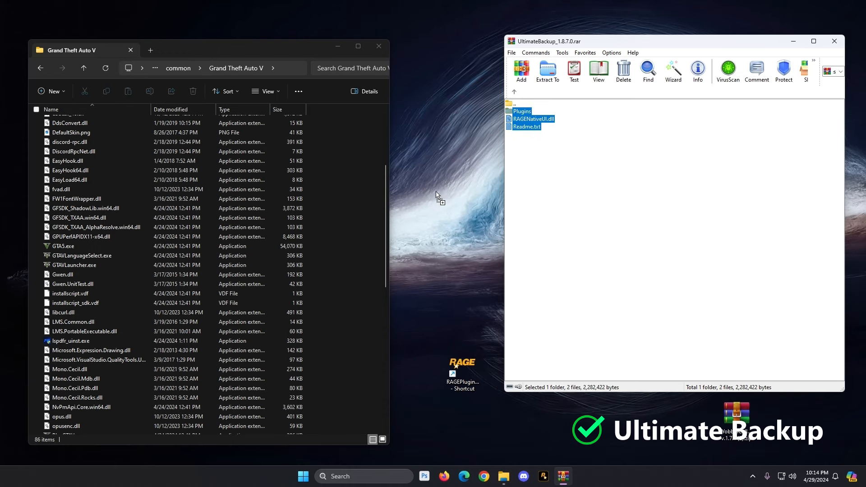
click(534, 137)
click(535, 119)
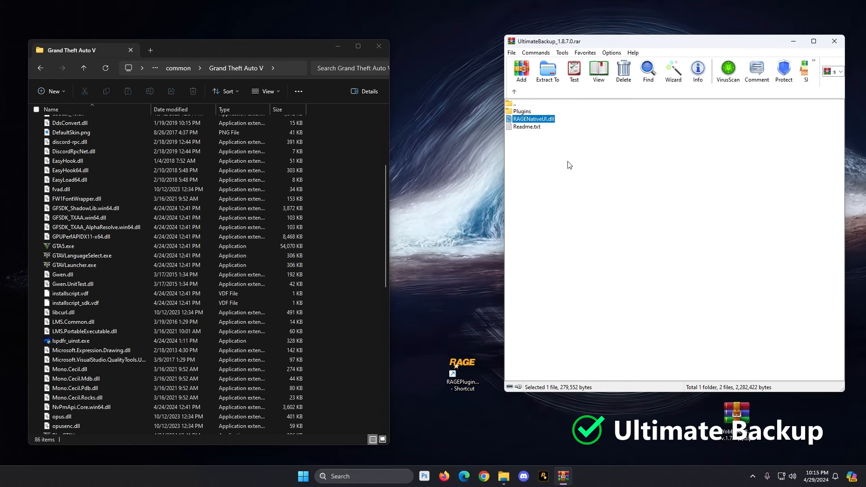
Copy only the Plugins folder from the UltimateBackup archive into the Grand Theft Auto V folder.
click(523, 112)
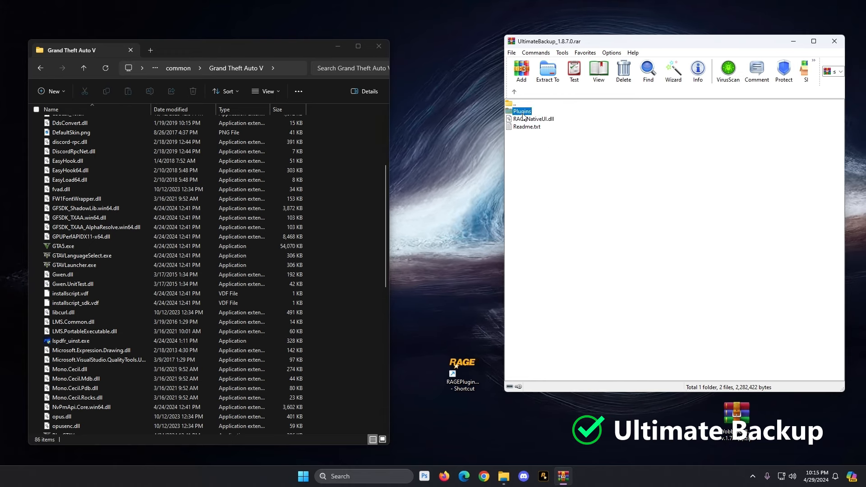
drag(524, 117, 348, 283)
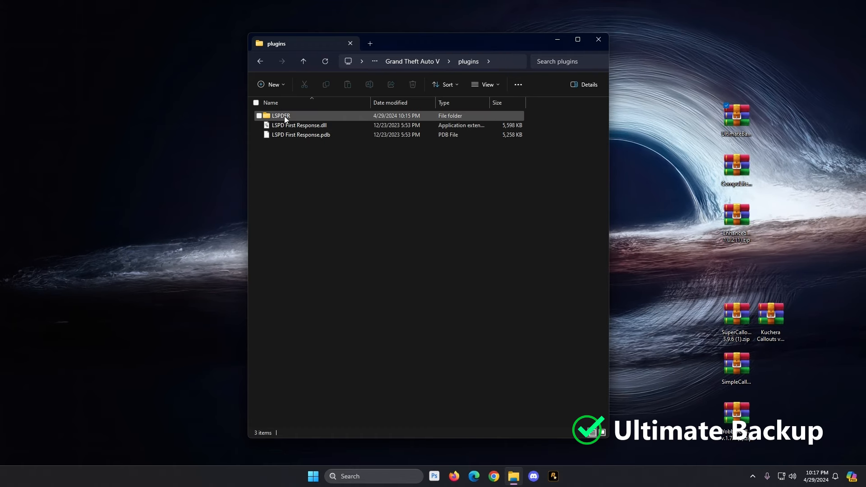
Open UltimateBackup.ini from the LSPDFR folder inside the Grand Theft Auto V plugins folder.
double_click(284, 115)
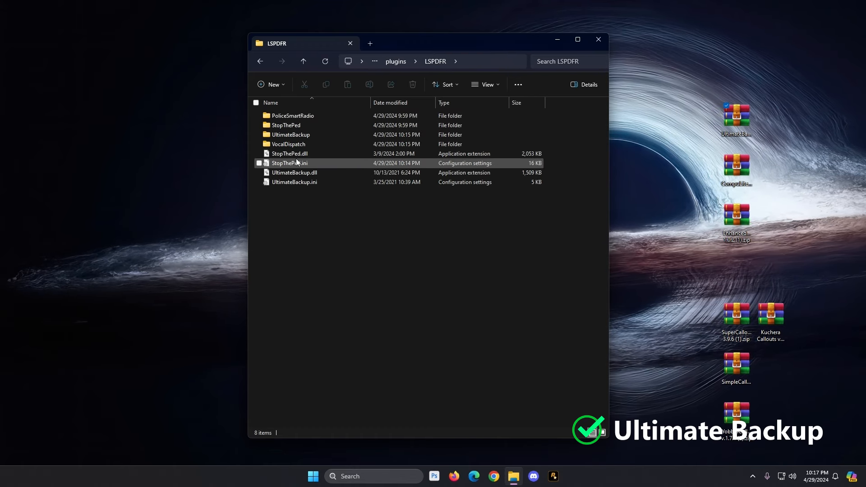
double_click(298, 183)
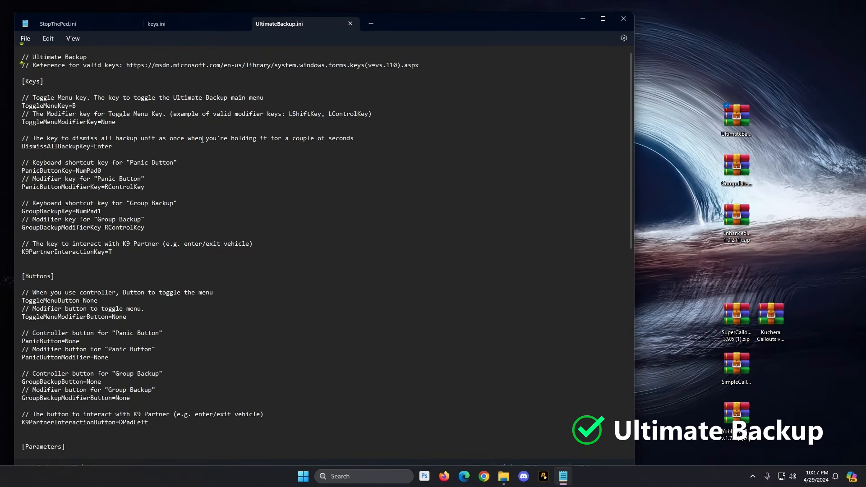
scroll(202, 139, up, 5)
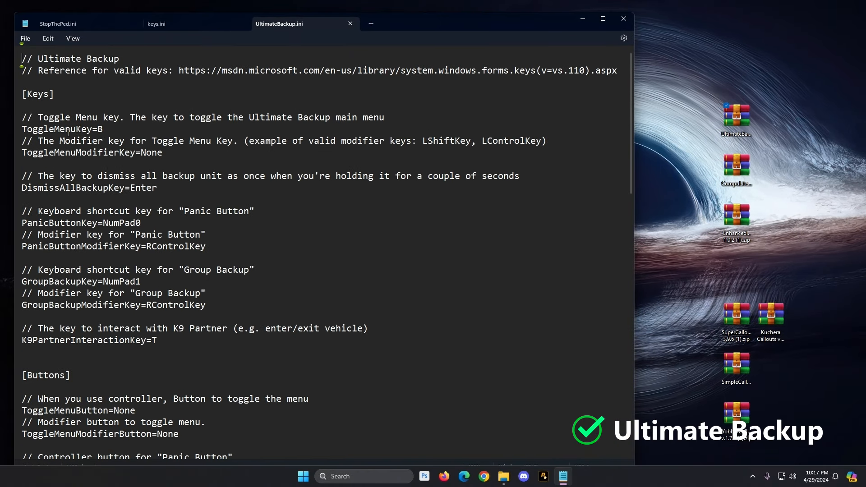
Set ToggleMenuKey to U in the Keys section of UltimateBackup.ini.
drag(26, 129, 117, 130)
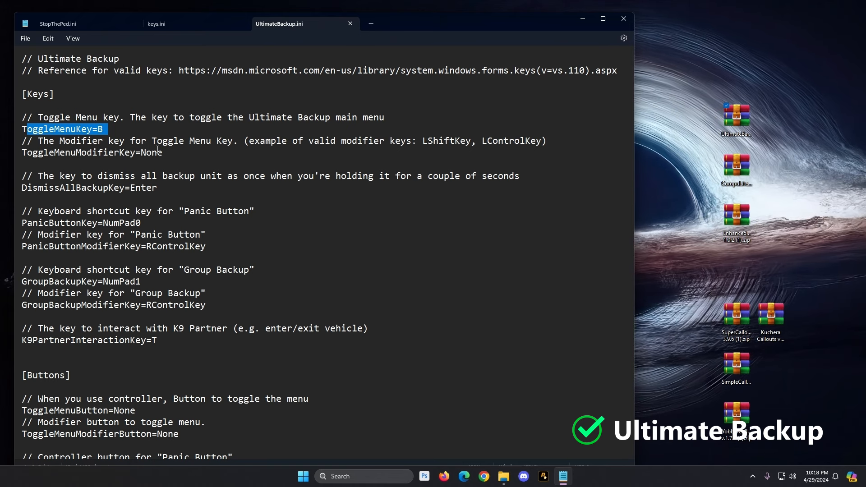
click(105, 130)
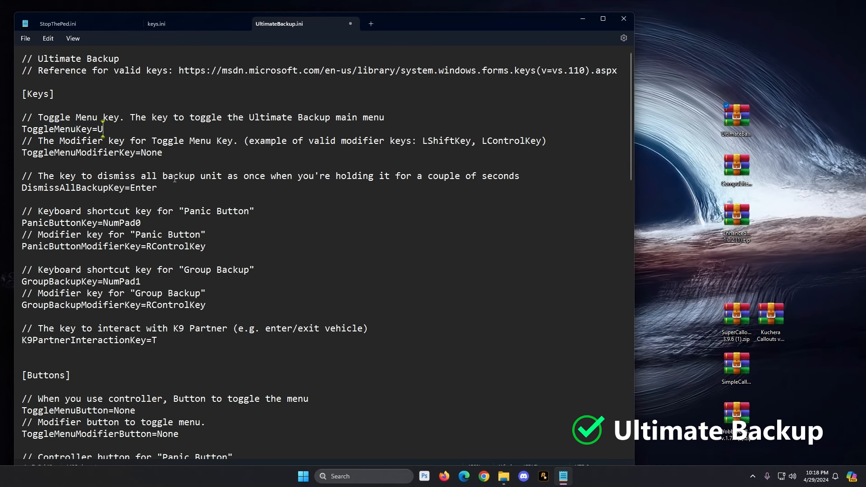
click(131, 142)
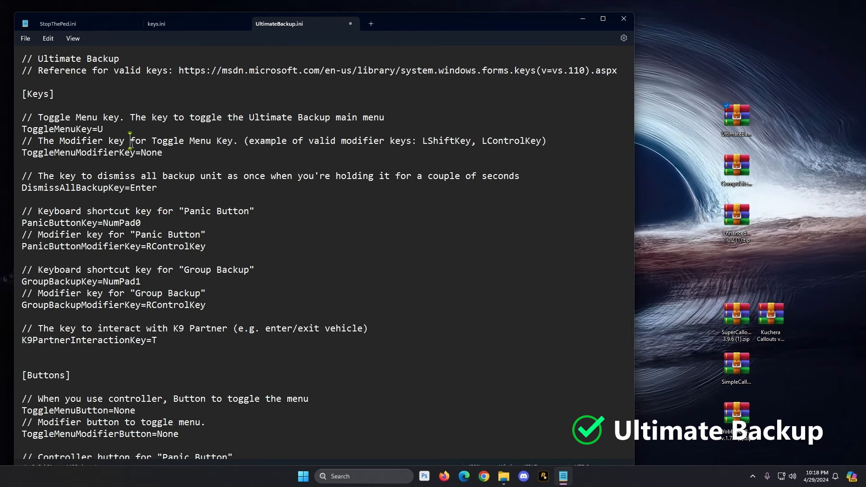
double_click(100, 130)
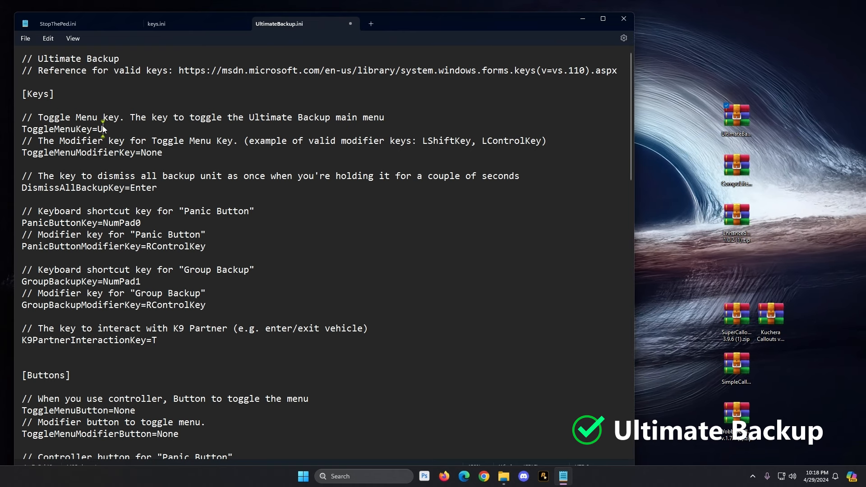
click(110, 132)
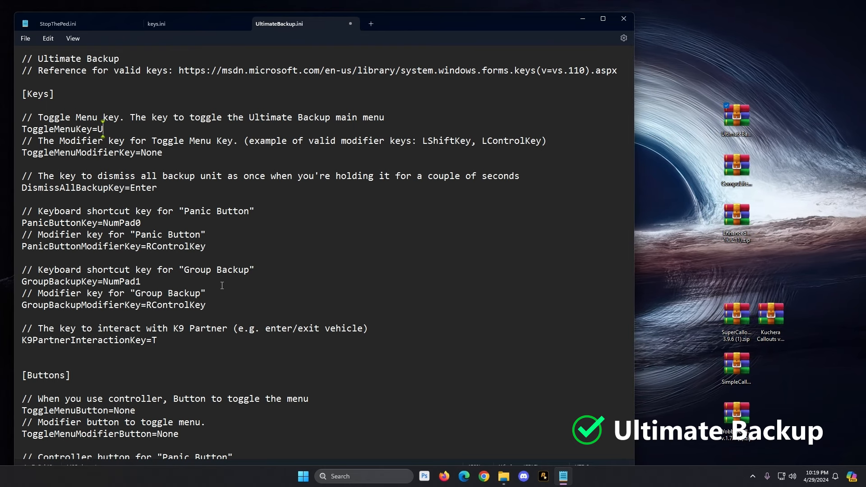
Set IsCode2SirenLightsOn to no in the Parameters section of UltimateBackup.ini.
scroll(222, 285, down, 10)
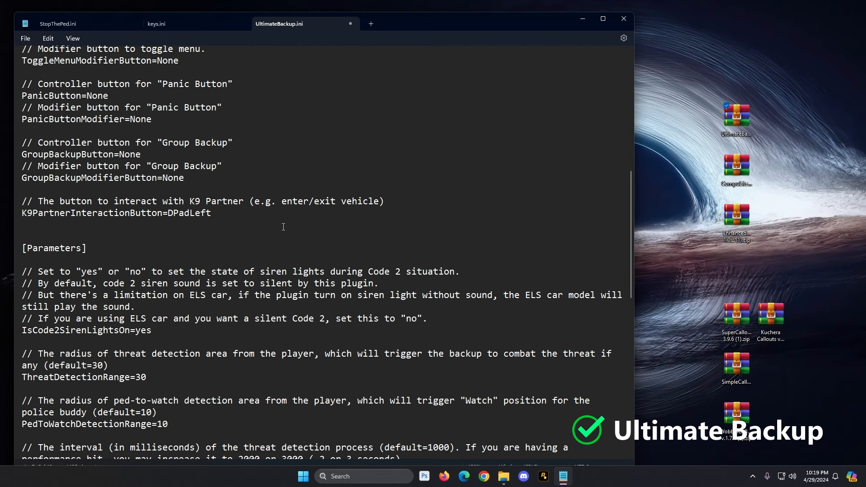
scroll(283, 227, down, 4)
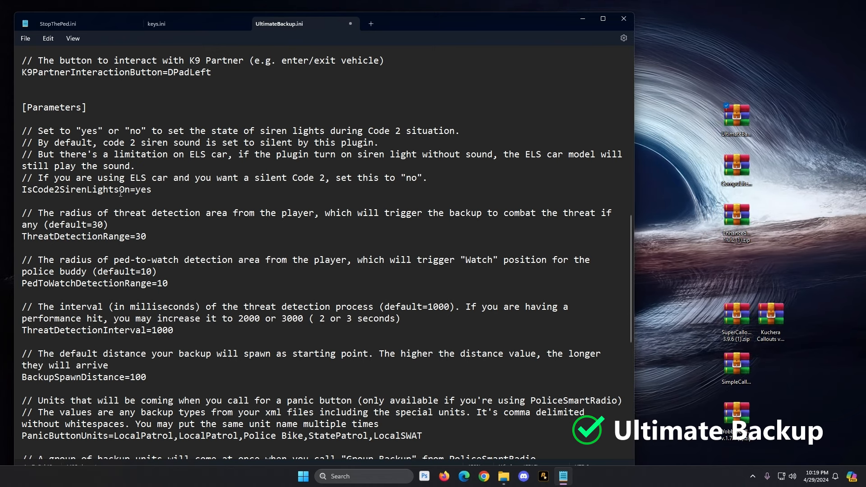
double_click(147, 190)
text(no)
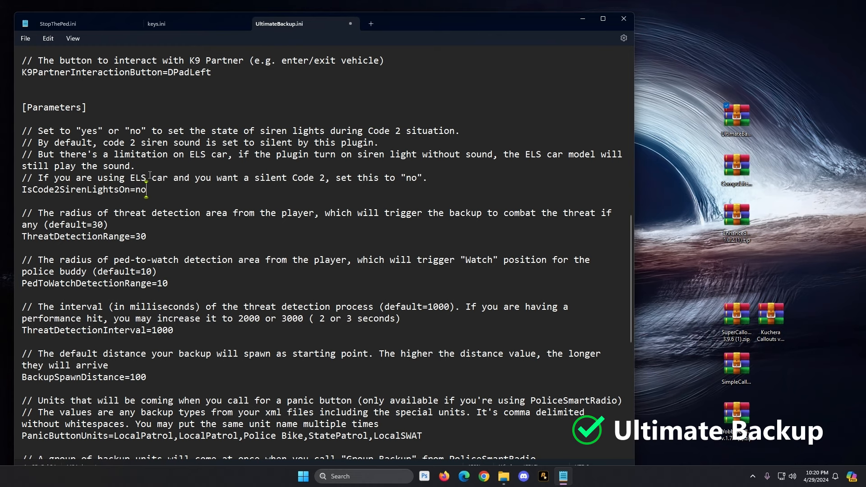
double_click(140, 189)
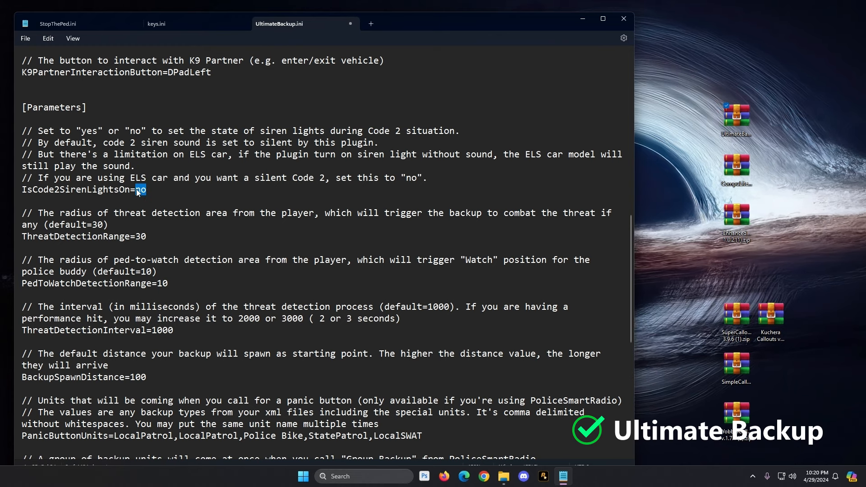
click(54, 191)
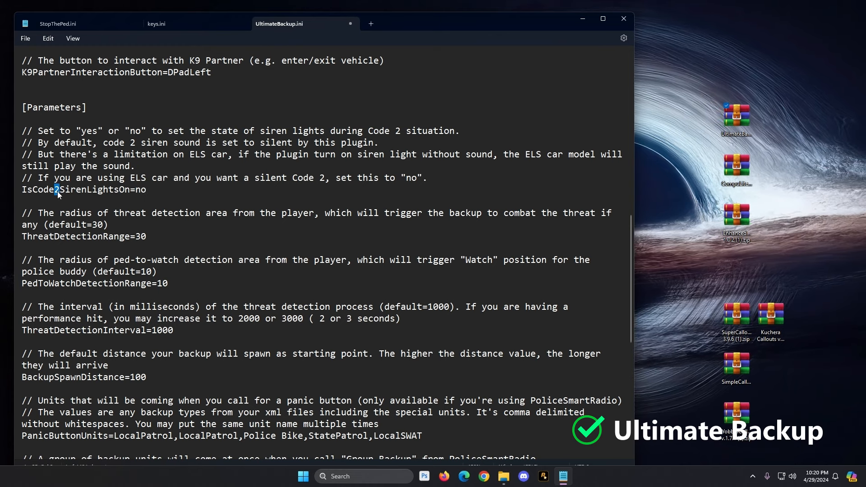
Save the changes to UltimateBackup.ini and recheck the ToggleMenuKey entry.
scroll(88, 195, down, 10)
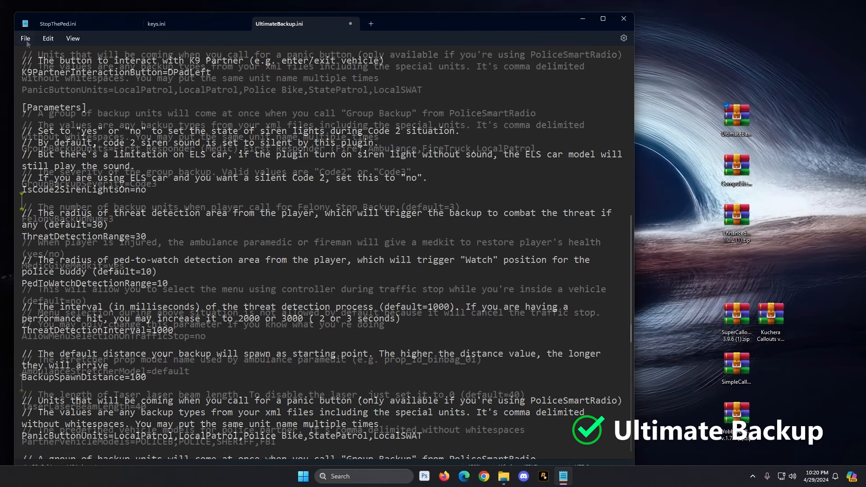
click(26, 39)
click(30, 100)
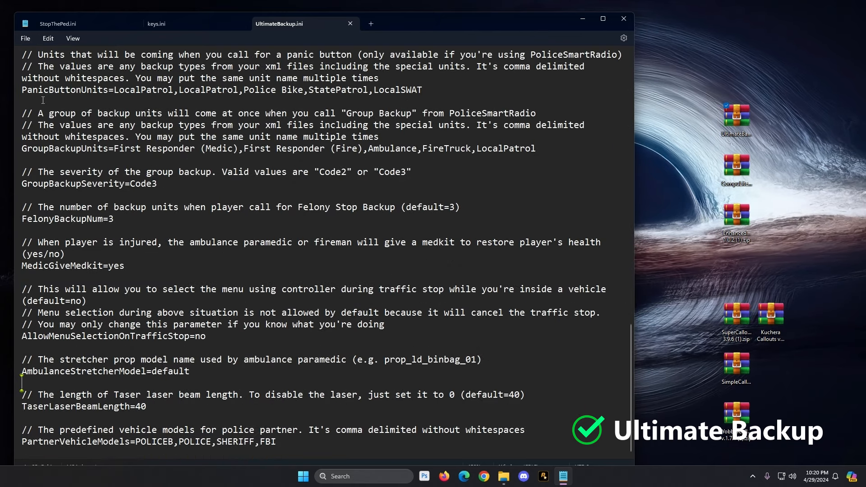
scroll(432, 185, up, 20)
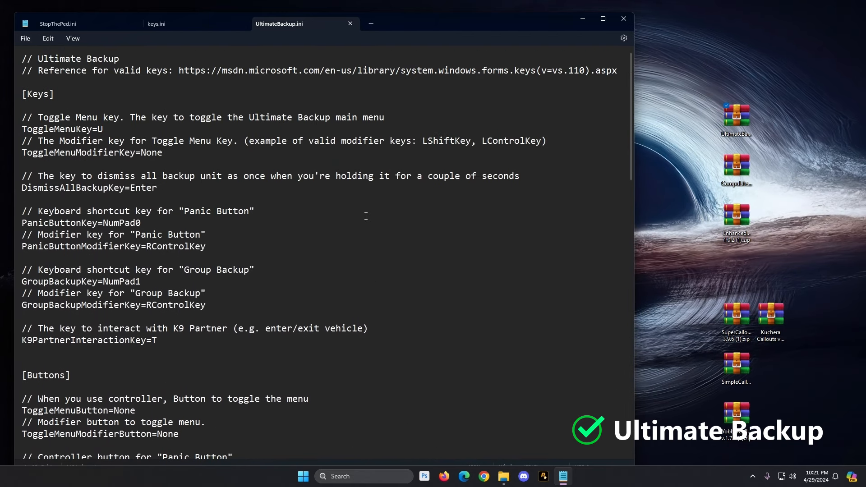
double_click(100, 130)
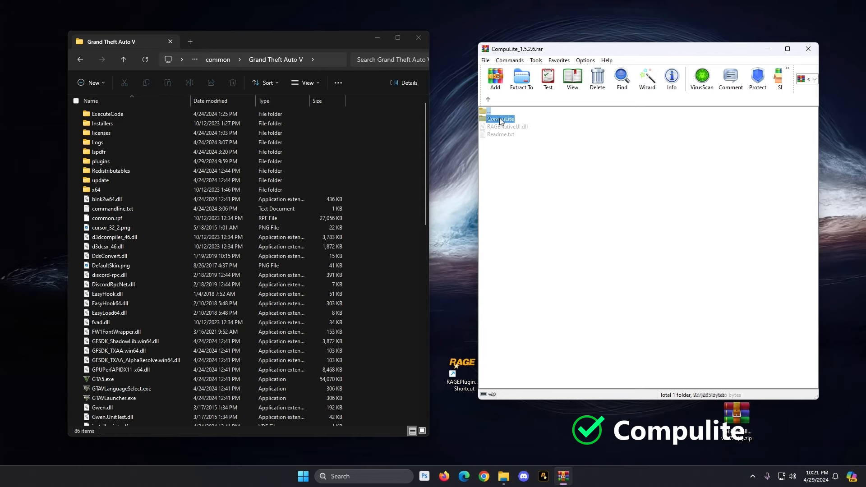
Copy the Plugins folder inside the archive's CompuLite folder into the Grand Theft Auto V folder and close CompuLite_1.5.2.6.rar.
double_click(502, 120)
click(510, 127)
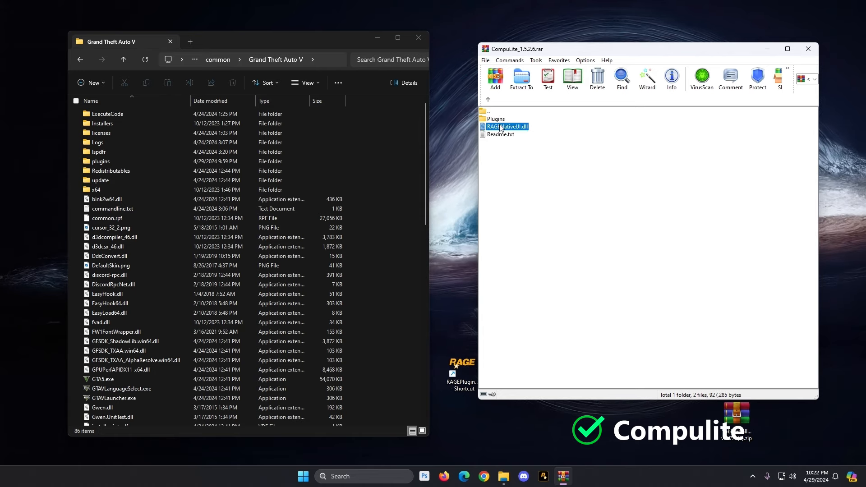
click(496, 119)
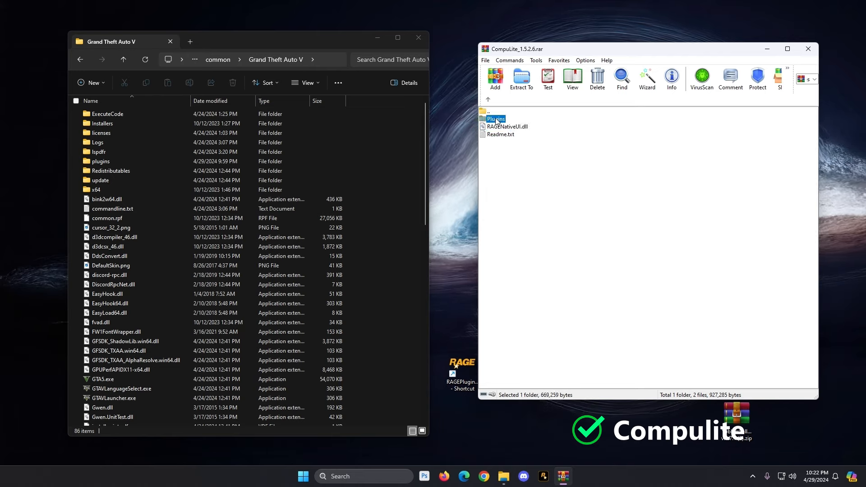
drag(496, 120, 448, 155)
drag(386, 240, 387, 286)
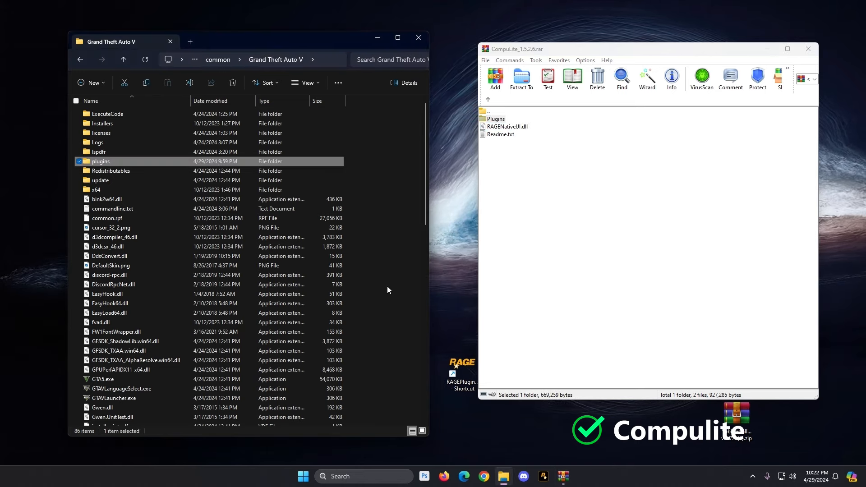
click(808, 49)
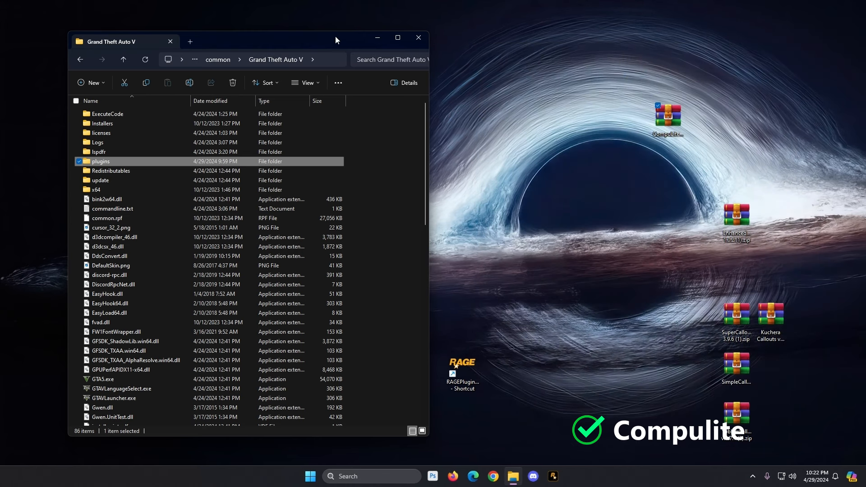
Open CompuLite.ini from the LSPDFR folder inside the Grand Theft Auto V plugins folder.
drag(325, 38, 485, 41)
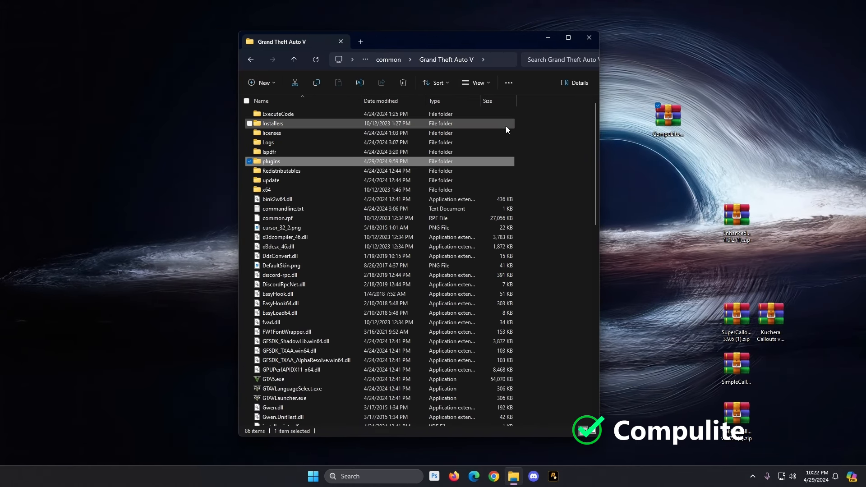
click(585, 274)
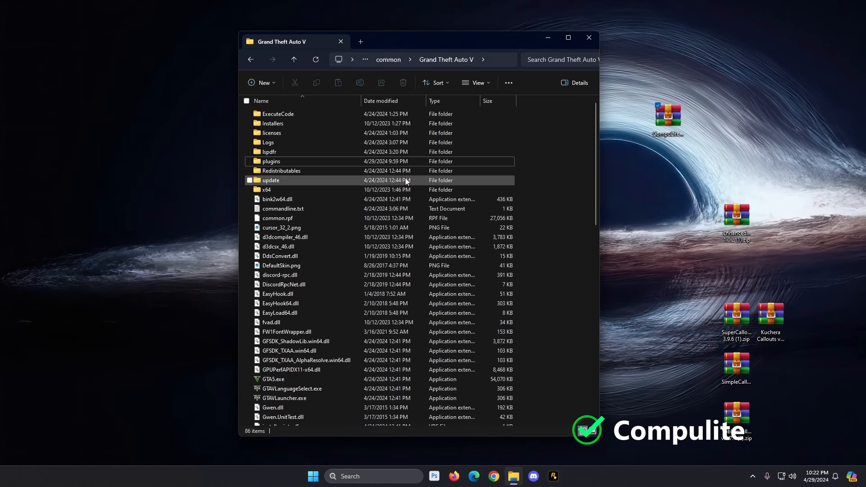
double_click(281, 161)
double_click(279, 113)
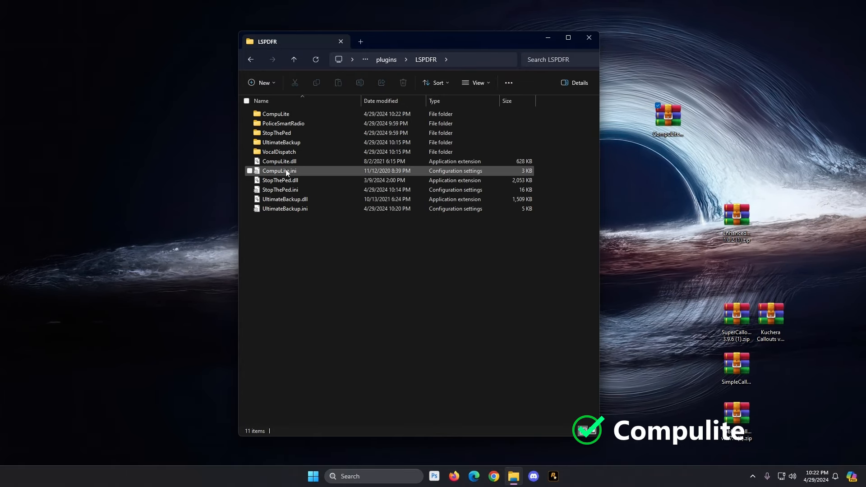
double_click(448, 171)
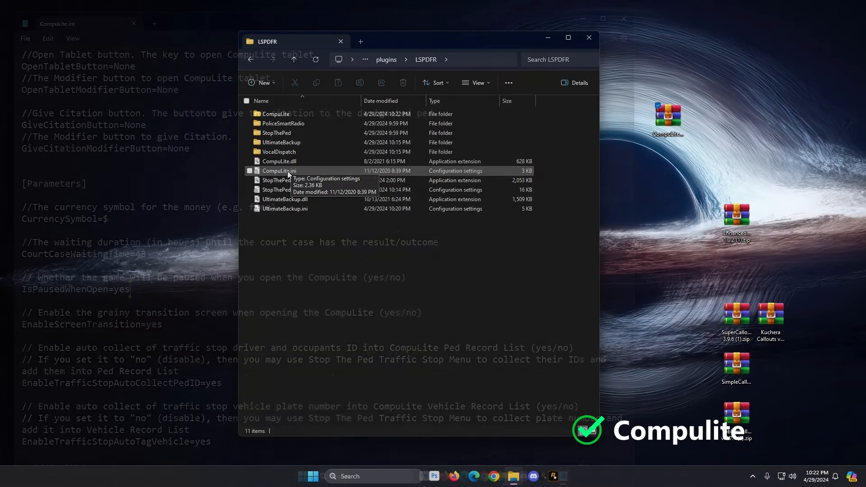
scroll(165, 281, up, 10)
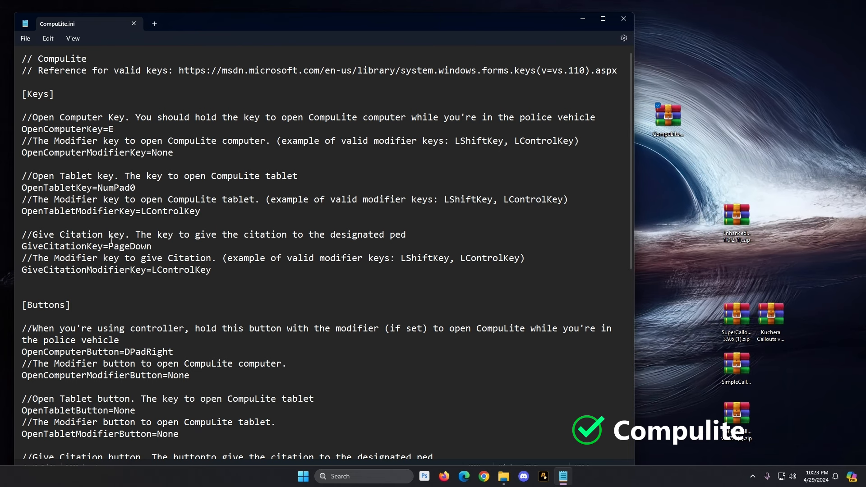
Review the Buttons and Parameters sections of CompuLite.ini and select the IsPausedWhenOpen value.
scroll(111, 241, down, 6)
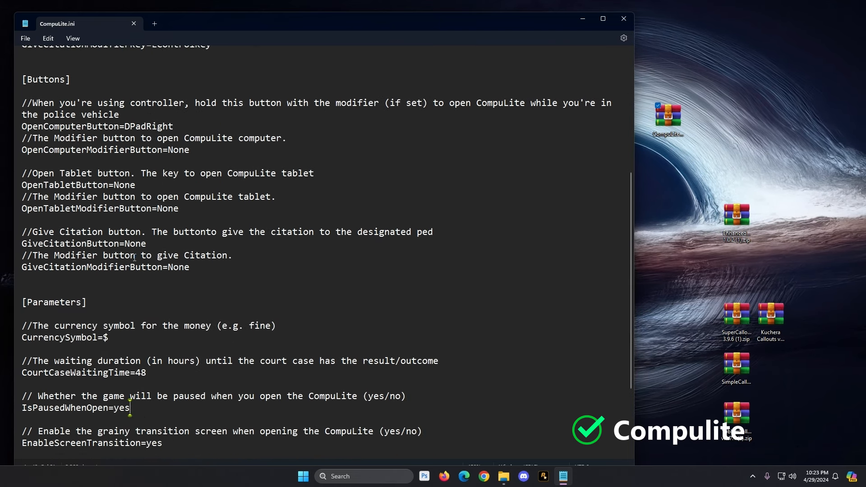
scroll(124, 189, down, 3)
double_click(121, 289)
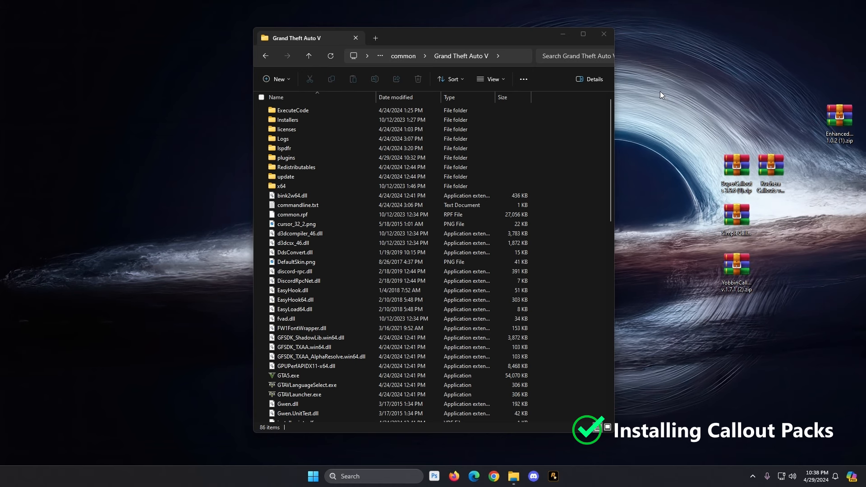
drag(711, 119, 813, 315)
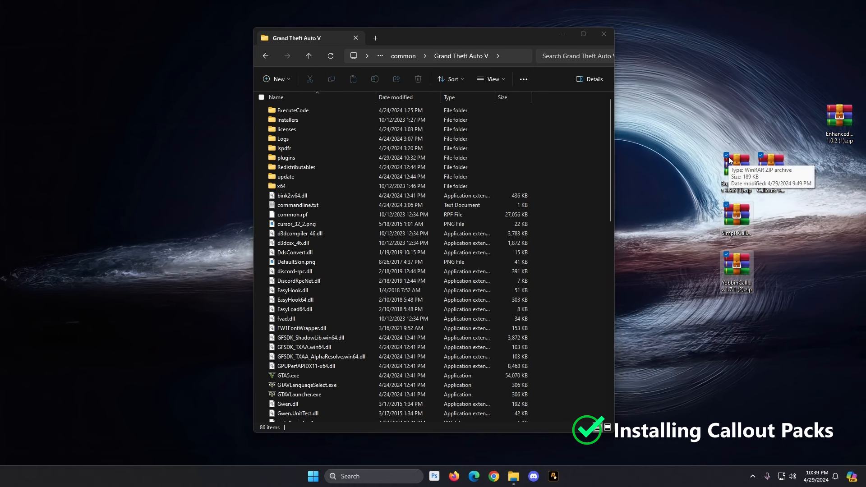
drag(709, 104, 810, 323)
click(810, 323)
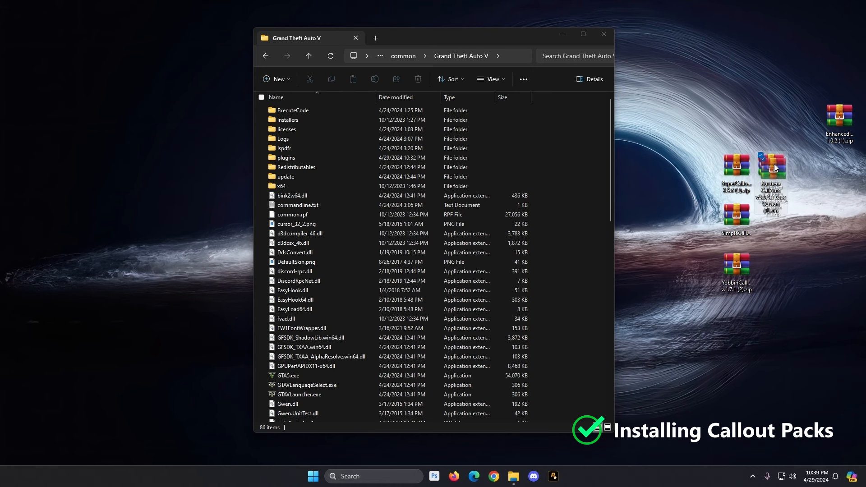
Separate the Kuchera Callouts archive on the desktop from the SuperCallouts, SimpleCallouts and YobbinCallouts archives.
drag(774, 164, 678, 107)
drag(681, 186, 752, 273)
drag(740, 265, 774, 315)
click(673, 116)
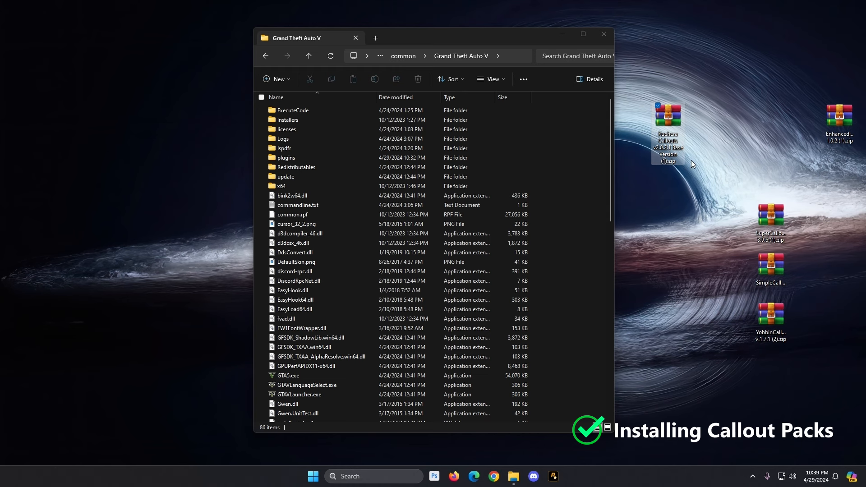
drag(669, 117, 704, 124)
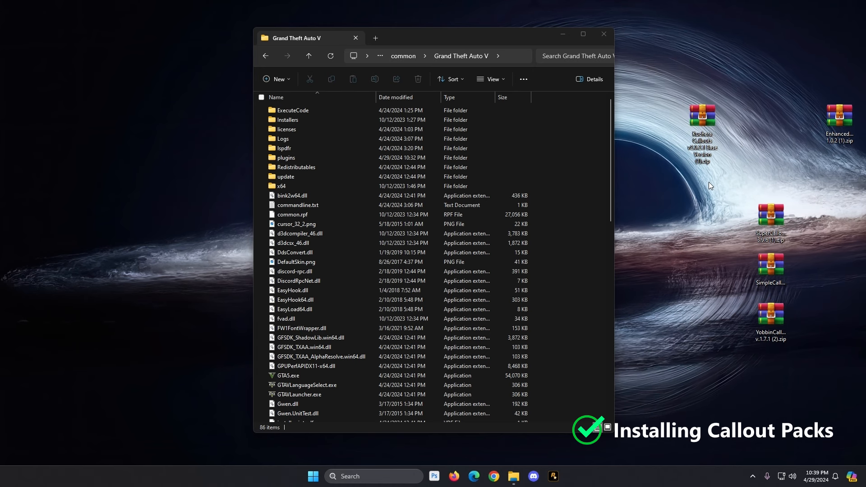
Line up the four callout archives in one desktop column, ordered Kuchera, Simple, Super and Yobbin.
click(761, 208)
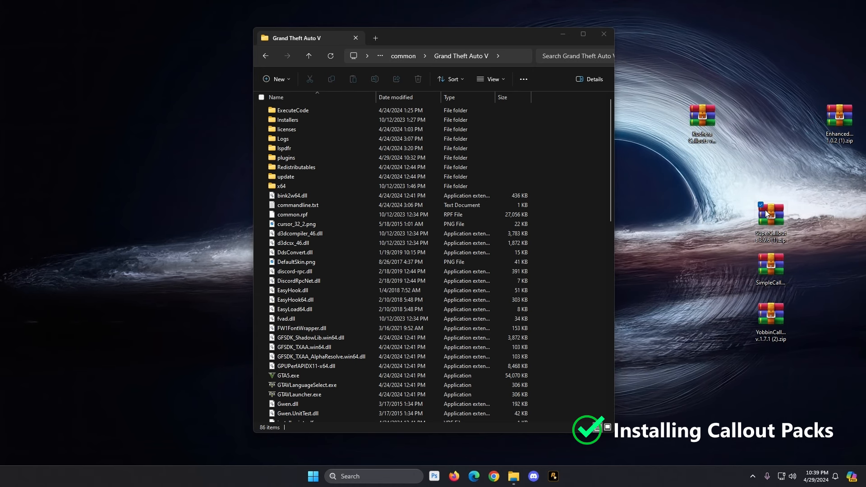
drag(764, 268, 700, 173)
drag(769, 217, 702, 267)
drag(769, 319, 699, 320)
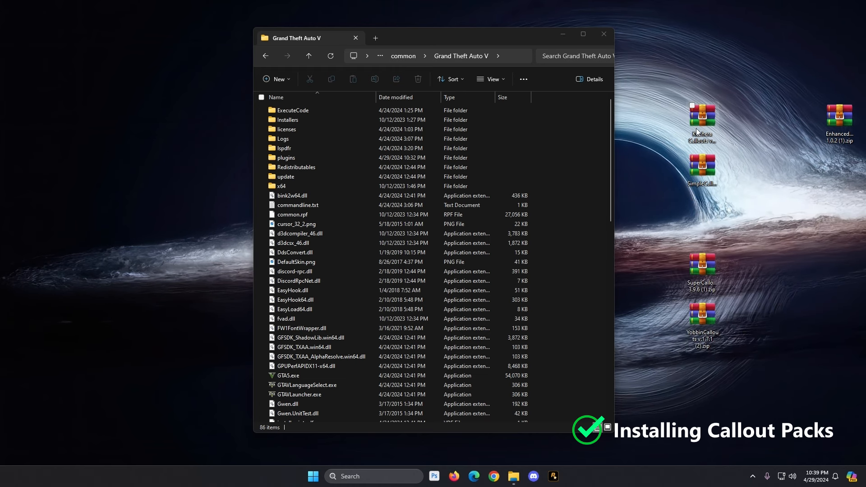
click(702, 119)
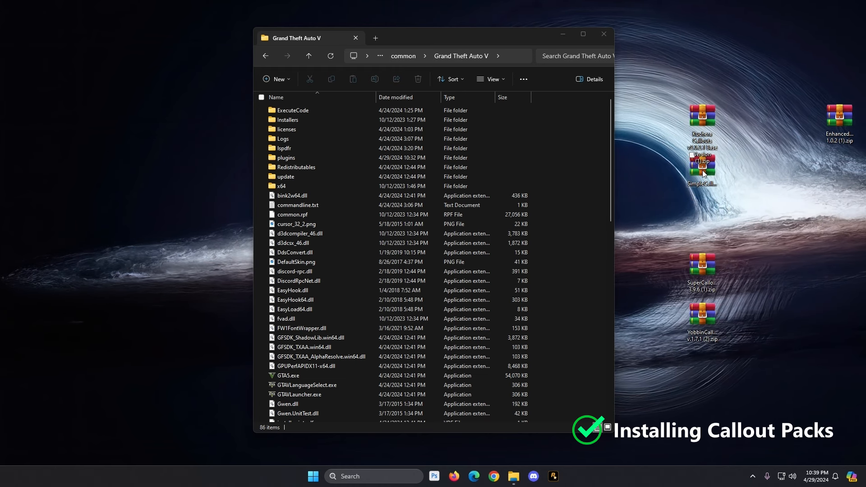
mouse_move(702, 175)
mouse_down()
mouse_move(704, 207)
mouse_move(704, 187)
mouse_up()
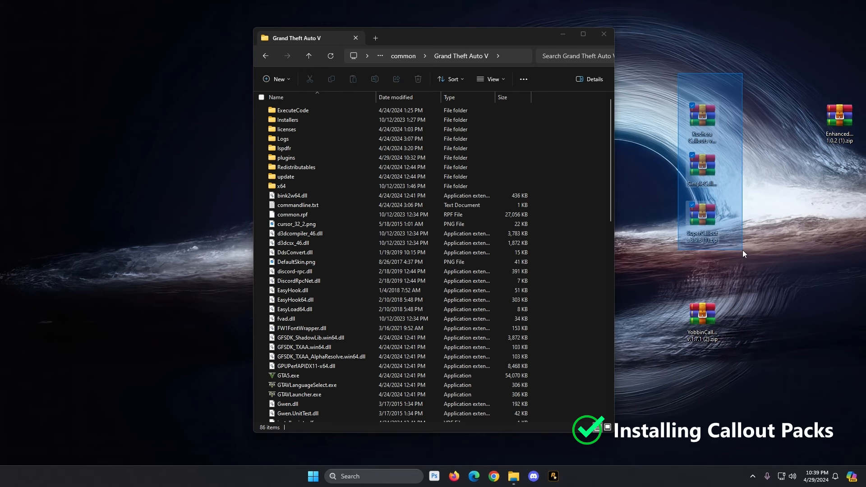
drag(702, 270, 715, 208)
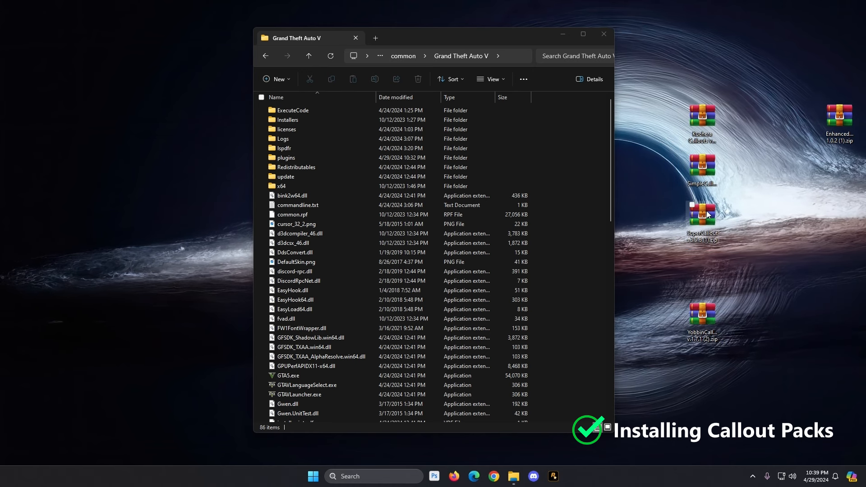
drag(721, 323, 710, 277)
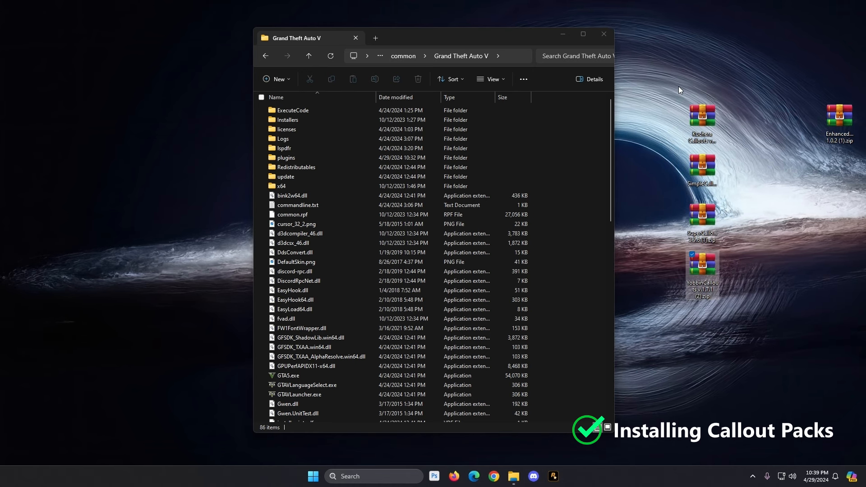
Spread out the archives below Kuchera Callouts by moving the YobbinCallouts and SuperCallouts archives further down the column.
drag(679, 86, 726, 299)
click(762, 259)
drag(702, 266, 703, 365)
drag(703, 217, 702, 271)
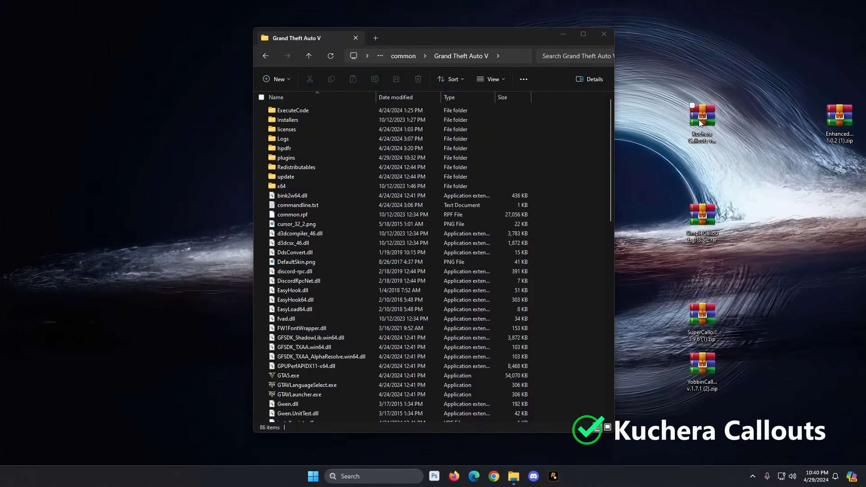
Open the Kuchera Callouts archive beside the Grand Theft Auto V folder window and enter its Kuchera Callouts v2.0.2.1 Base Version folder.
drag(435, 39, 353, 47)
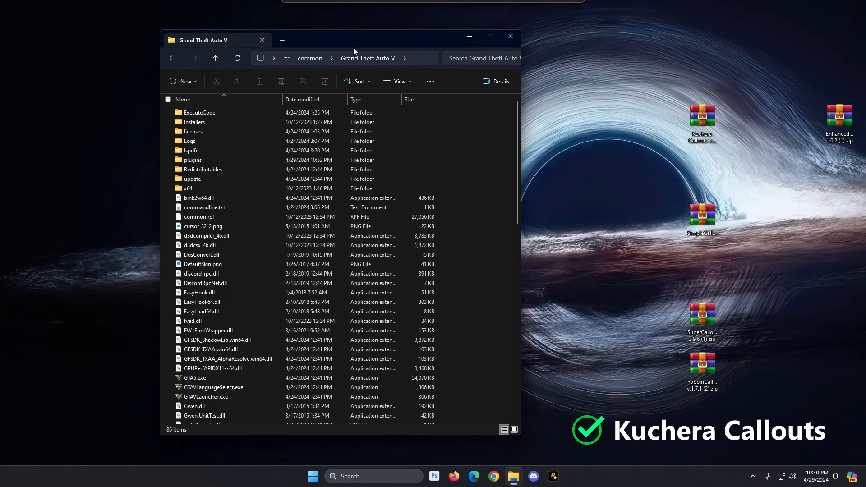
click(532, 101)
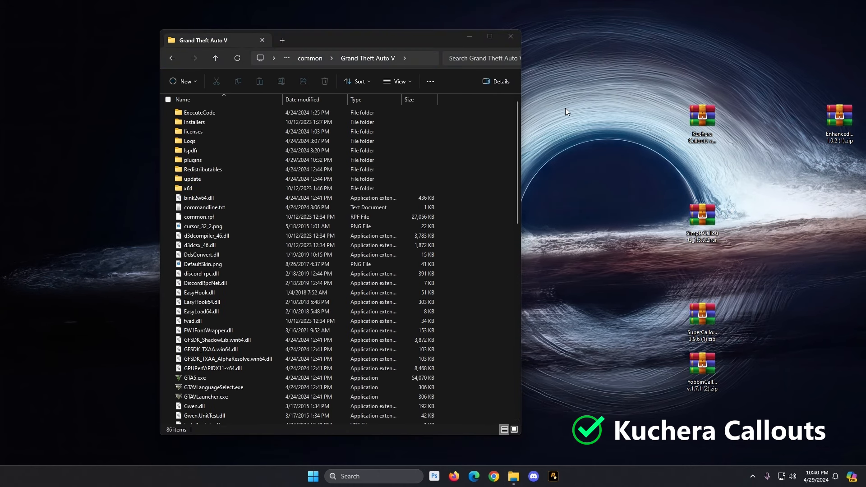
click(705, 107)
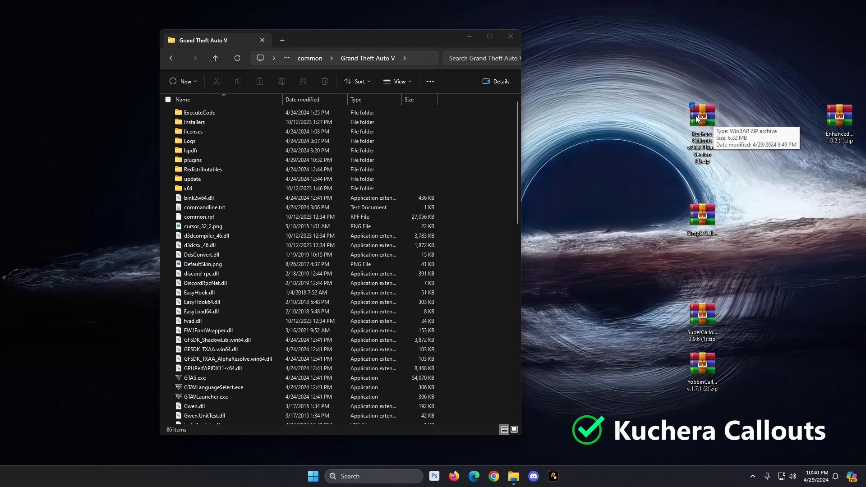
double_click(695, 115)
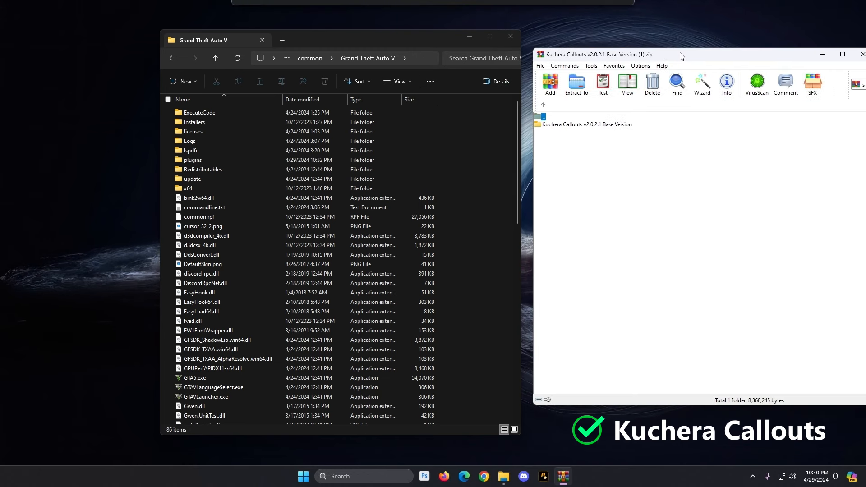
drag(681, 56, 663, 56)
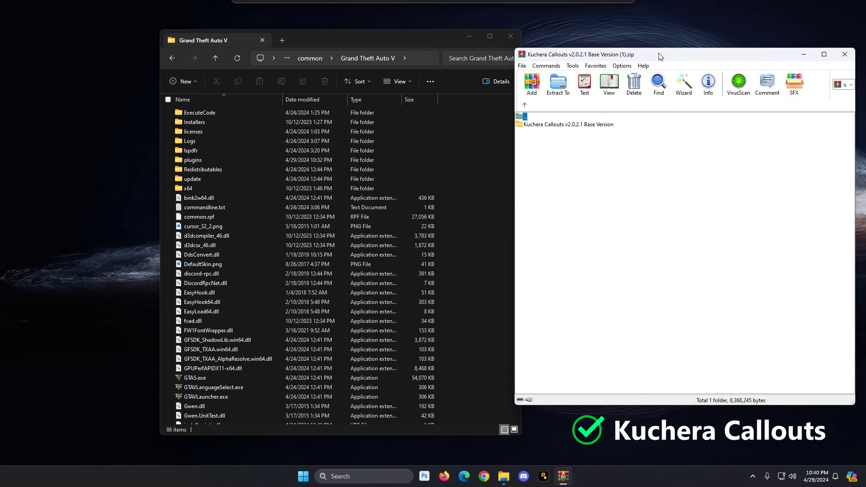
drag(426, 37, 338, 35)
click(579, 160)
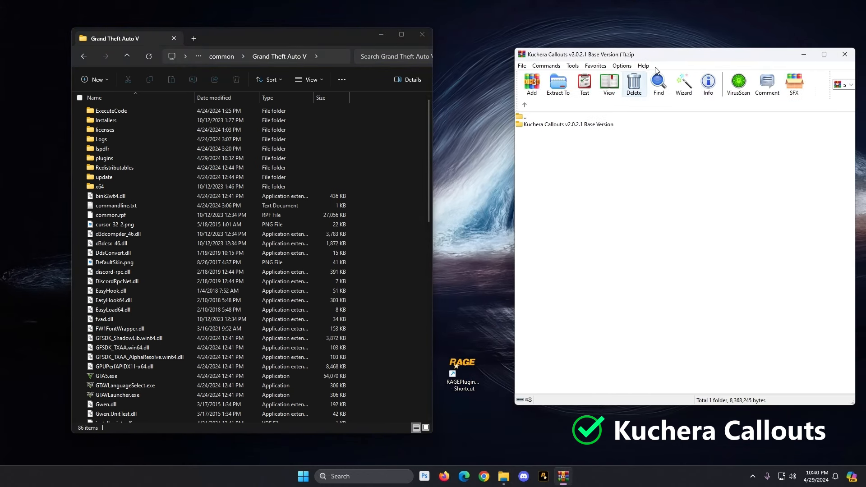
drag(664, 55, 608, 53)
double_click(511, 122)
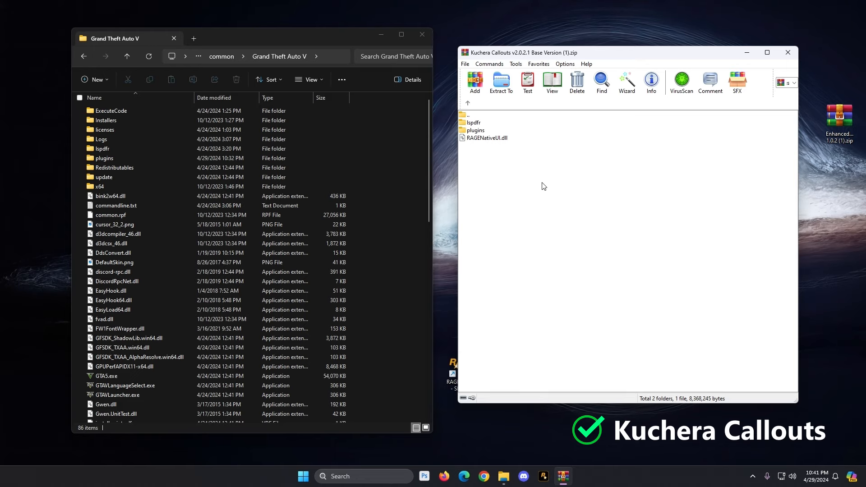
click(487, 138)
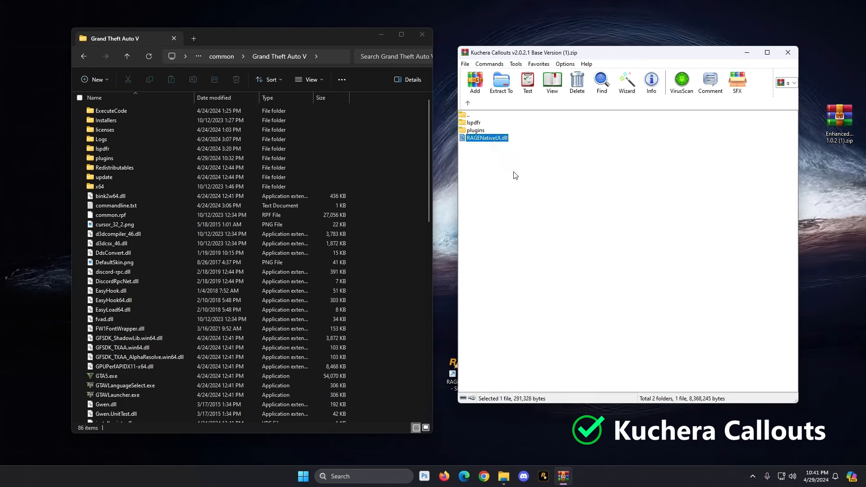
click(507, 183)
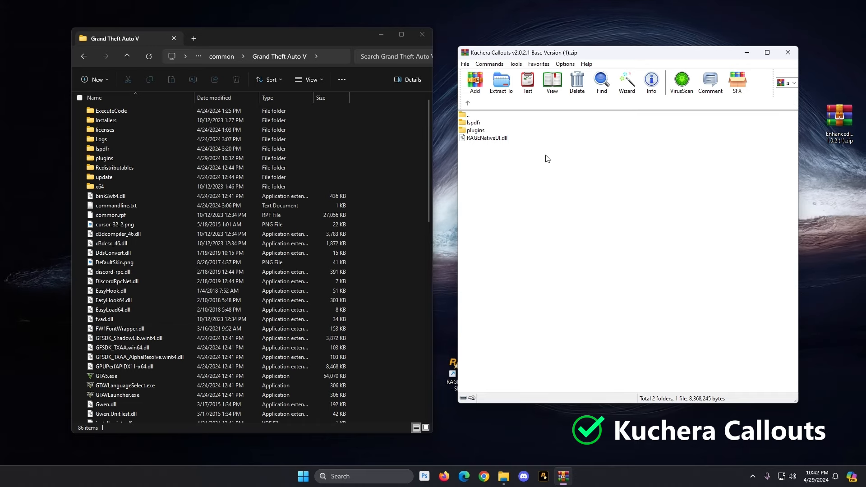
click(479, 140)
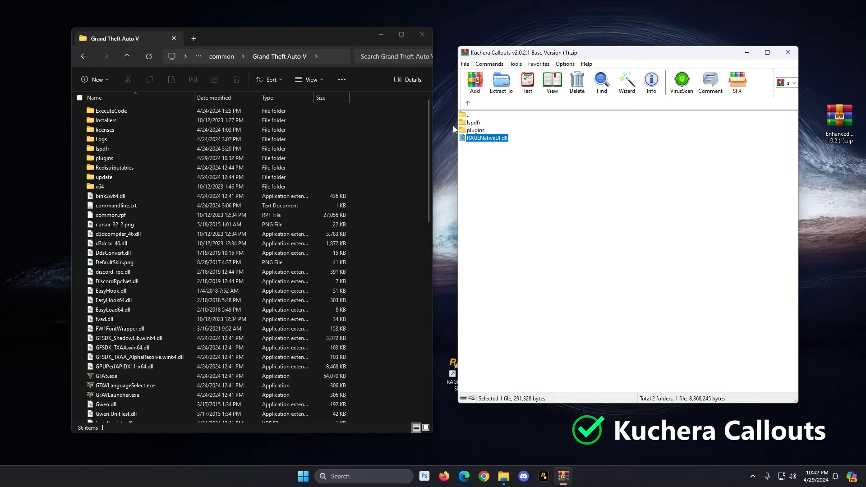
Copy only the lspdfr and plugins folders from the archive into the Grand Theft Auto V folder and close the Kuchera Callouts archive.
click(474, 123)
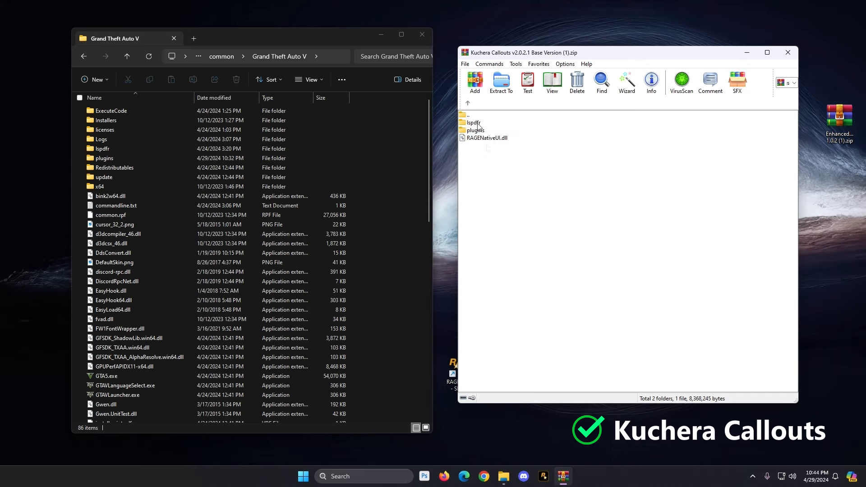
click(477, 124)
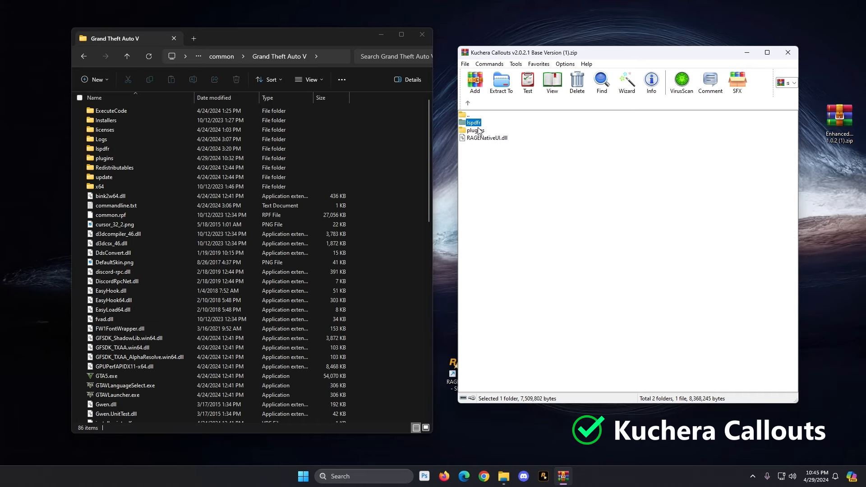
ctrl+click(483, 131)
drag(476, 130, 372, 330)
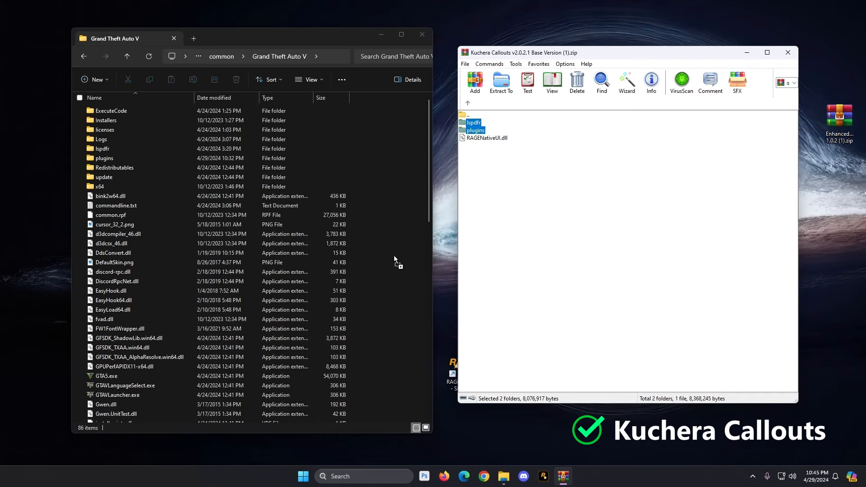
drag(394, 255, 386, 286)
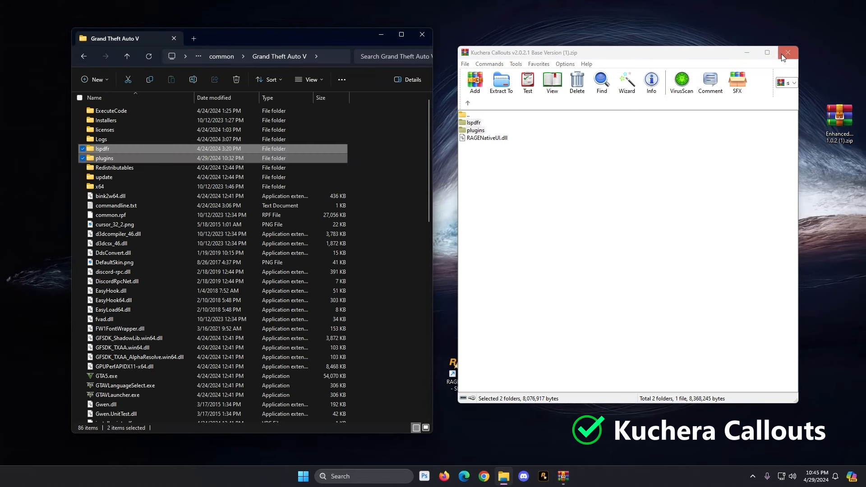
click(472, 139)
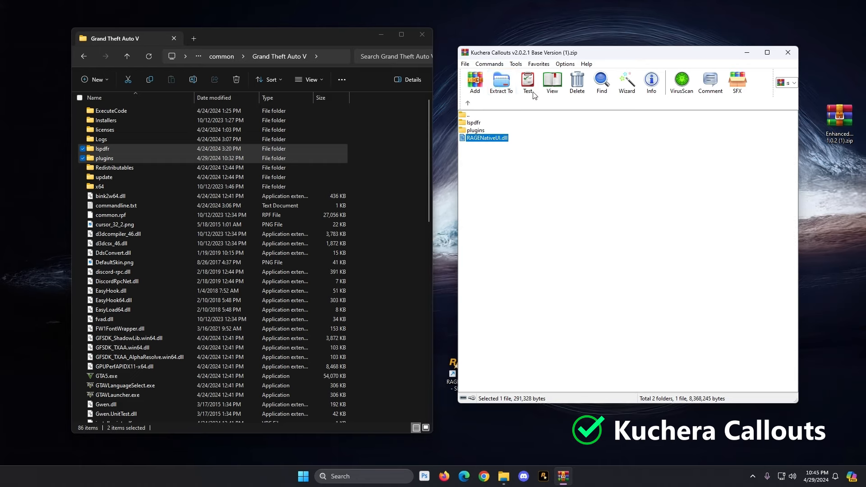
click(498, 150)
click(492, 139)
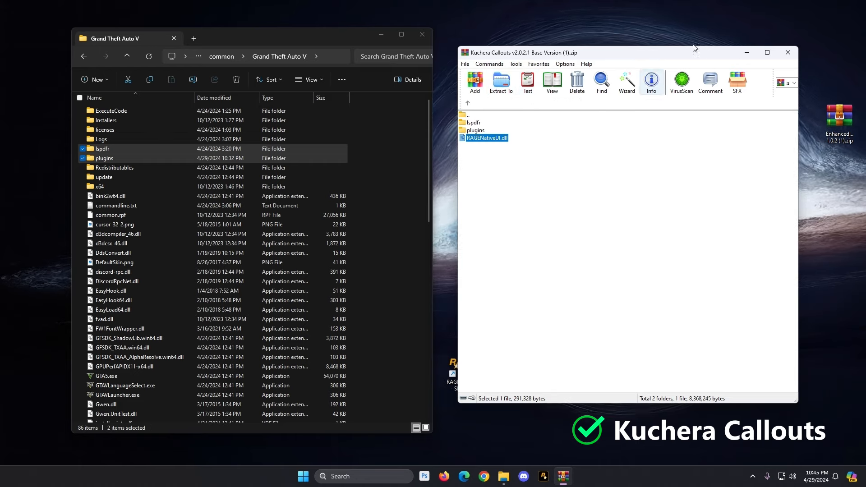
click(787, 53)
Open KucheraCallouts.ini from the LSPDFR folder inside the Grand Theft Auto V plugins folder.
drag(271, 38, 469, 36)
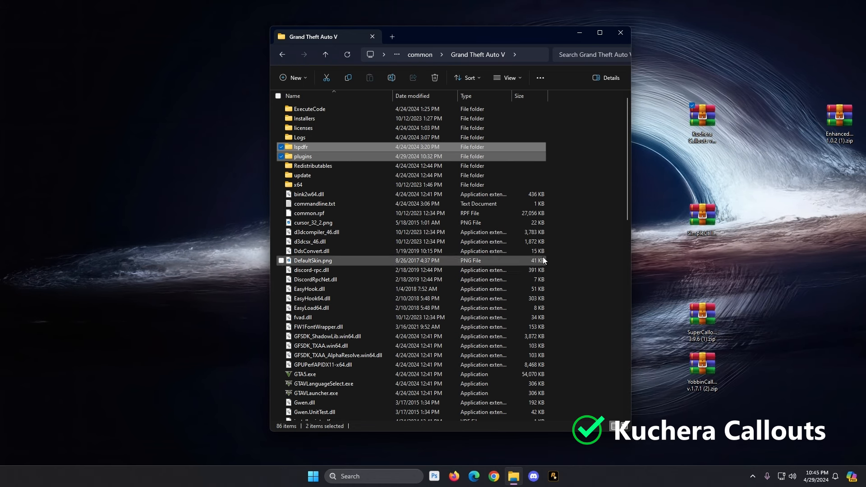
click(576, 248)
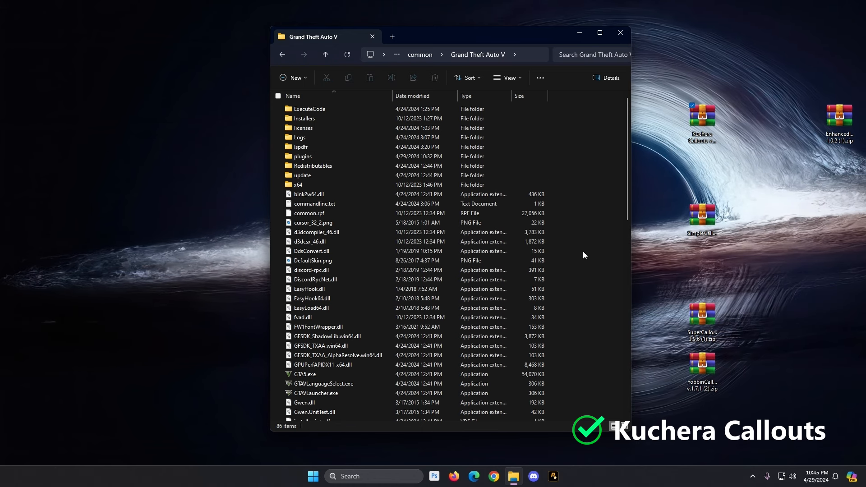
double_click(302, 157)
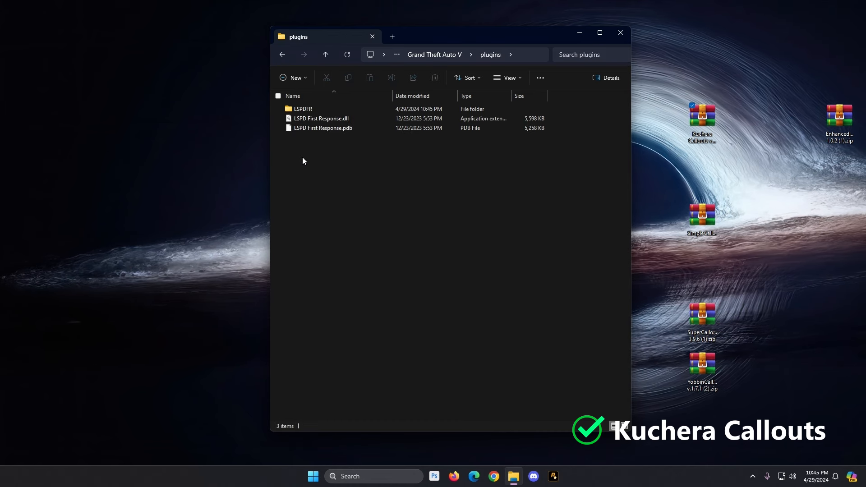
double_click(305, 111)
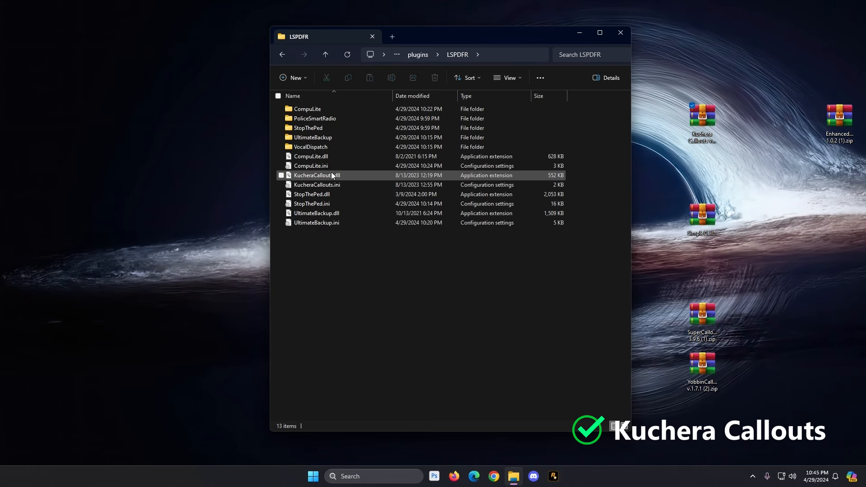
click(326, 185)
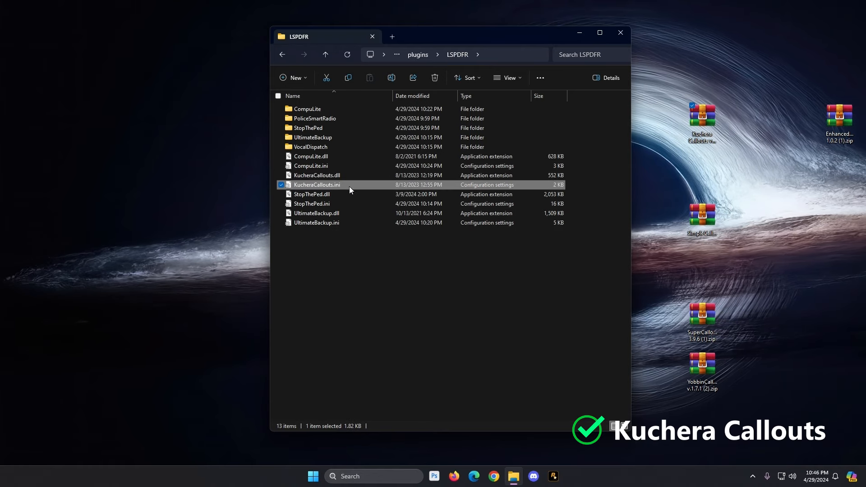
double_click(326, 185)
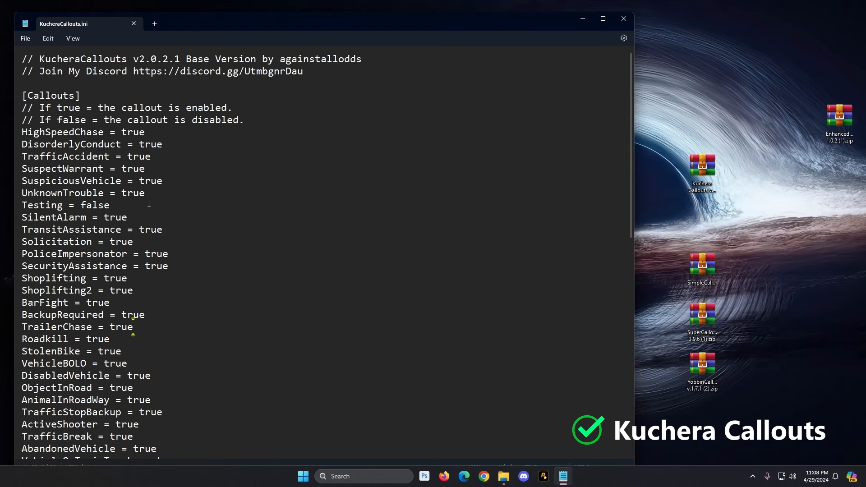
Disable the Roadkill callout in KucheraCallouts.ini by setting its value to false.
scroll(148, 203, down, 2)
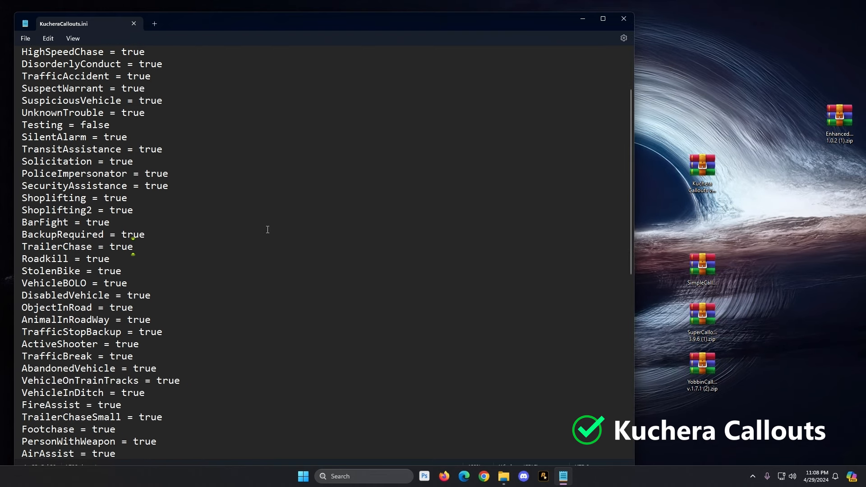
scroll(222, 236, down, 2)
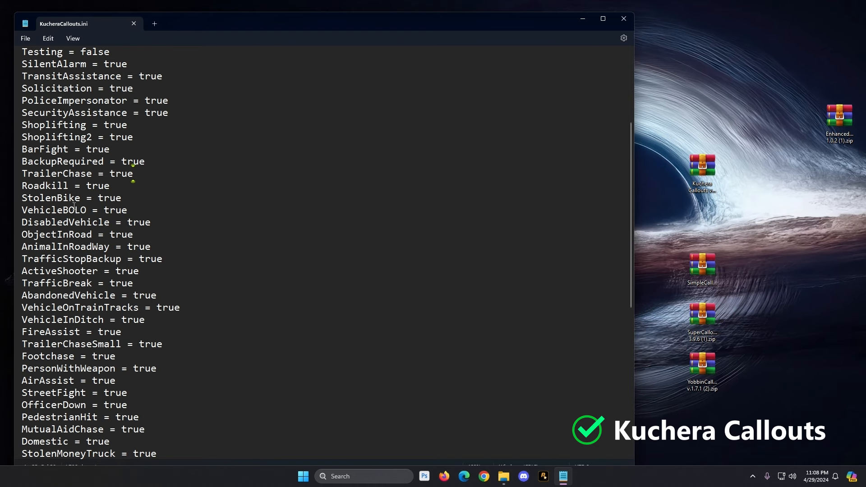
double_click(48, 185)
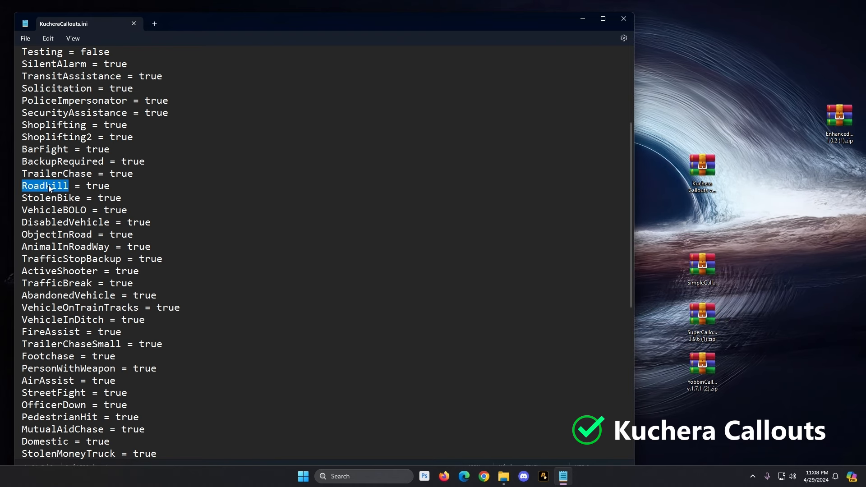
click(130, 195)
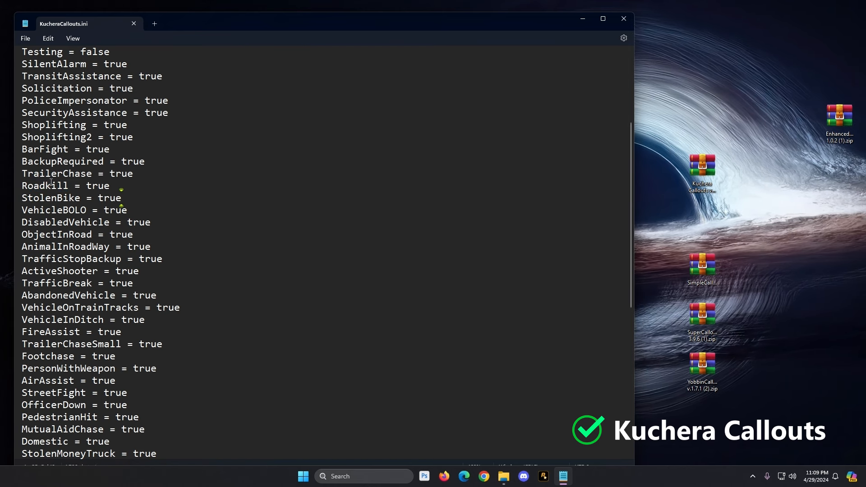
double_click(97, 185)
text(false)
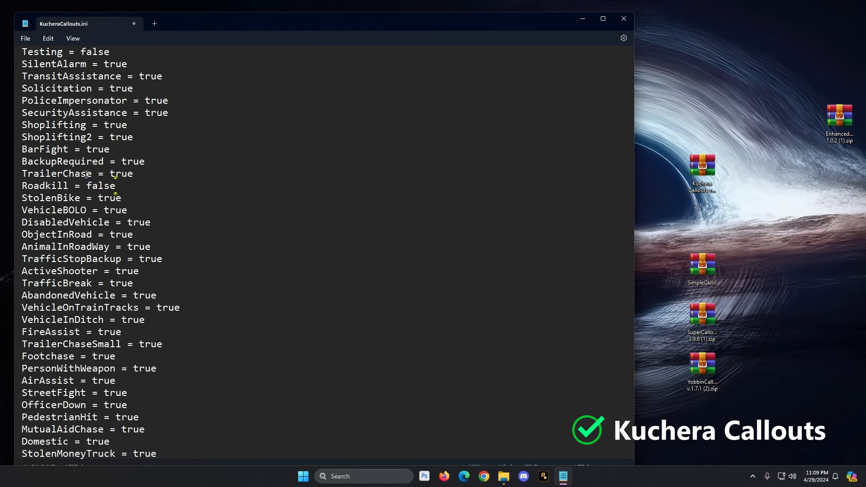
Set the Roadkill callout back to true.
key(BackSpace)
key(BackSpace)
key(BackSpace)
key(BackSpace)
key(BackSpace)
text(true)
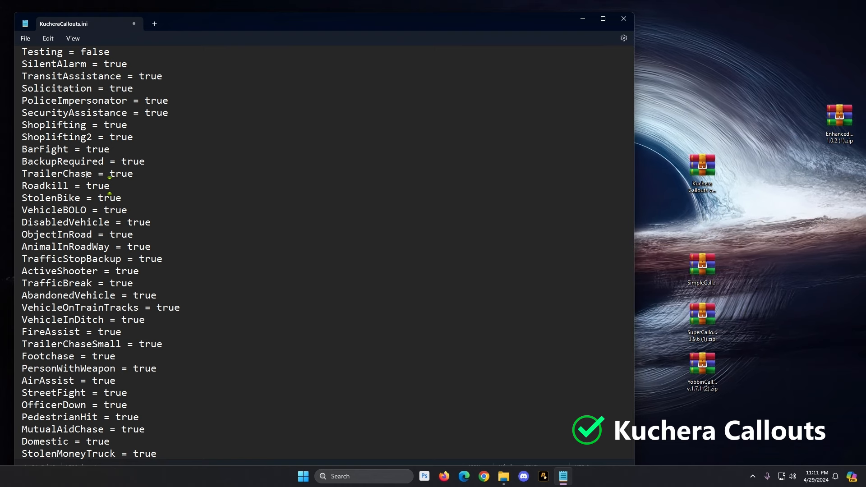
Check the EndCall key in the Keys section of KucheraCallouts.ini and save and close the file.
scroll(268, 281, down, 9)
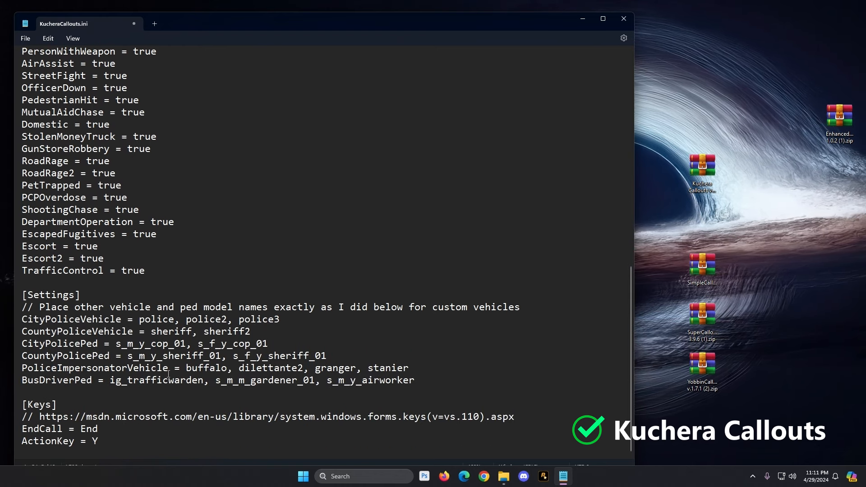
double_click(92, 429)
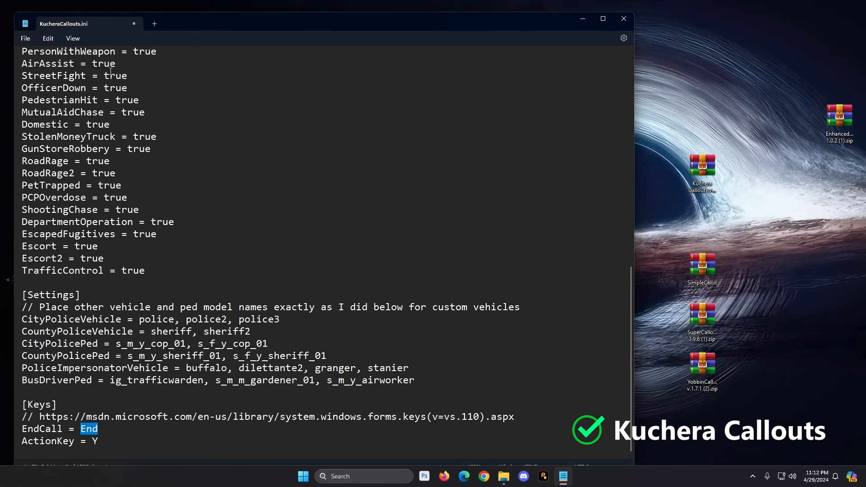
click(27, 39)
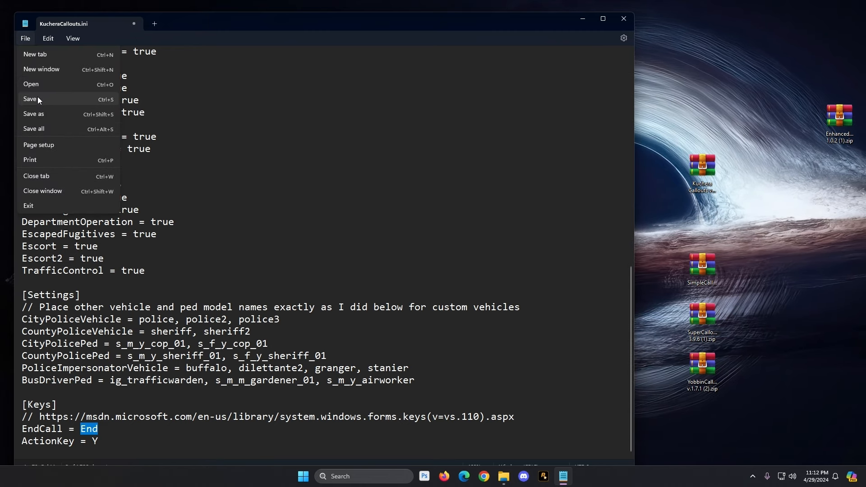
click(623, 18)
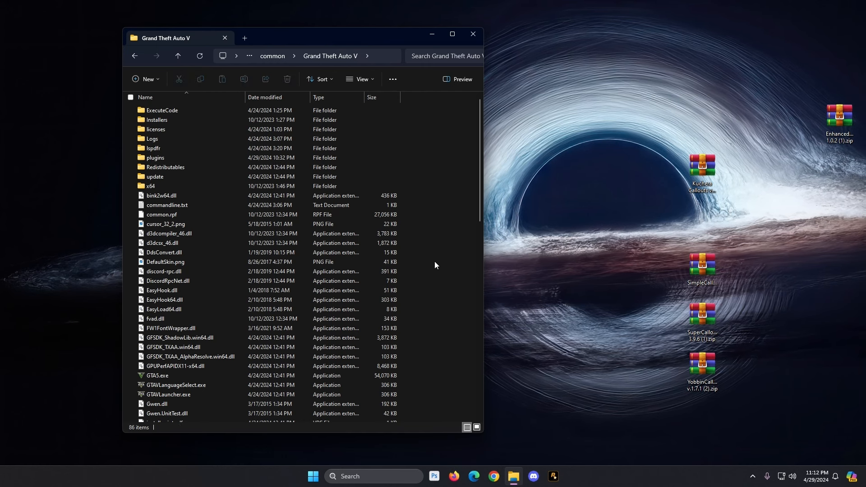
drag(664, 85, 729, 437)
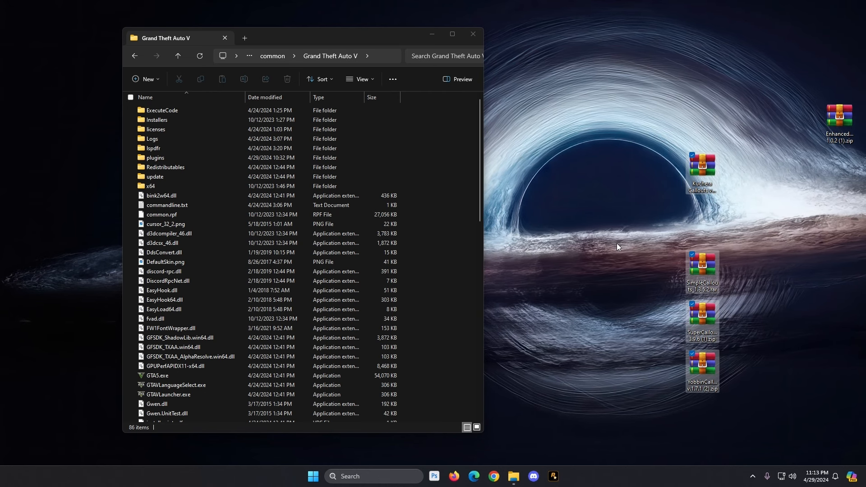
click(624, 179)
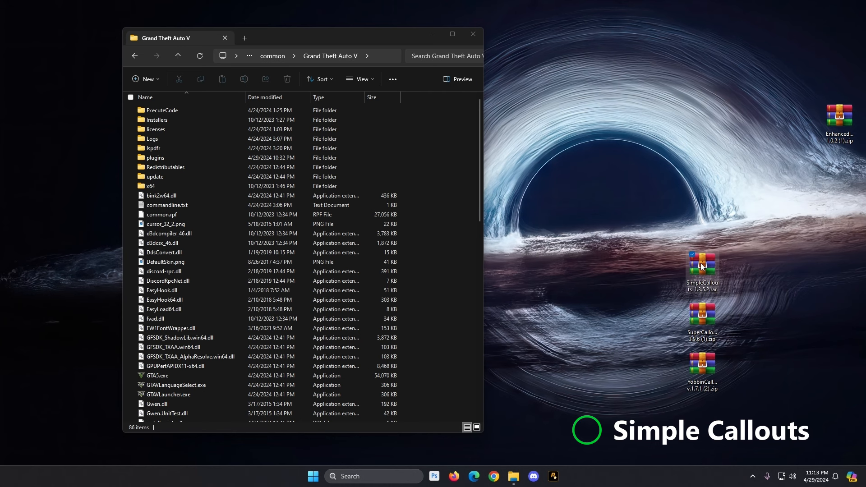
Move the SimpleCallouts archive closer to the Grand Theft Auto V folder window, open it and enter its SimpleCallouts folder.
drag(699, 264, 628, 169)
double_click(628, 169)
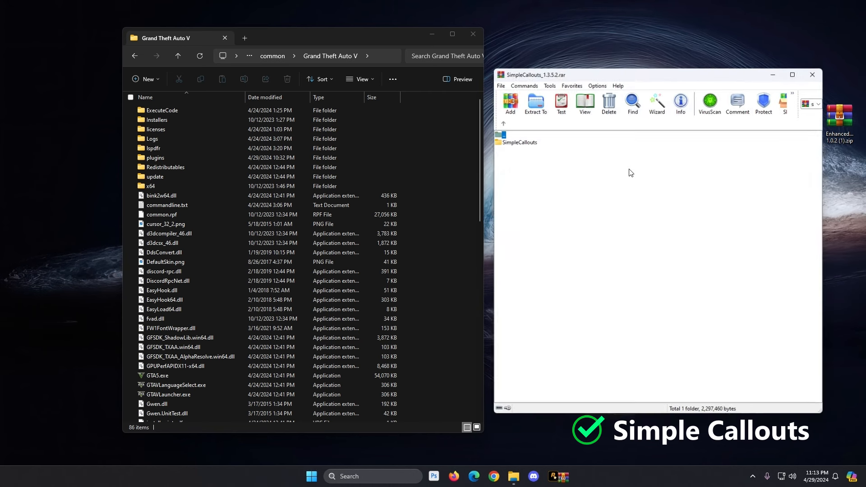
double_click(516, 140)
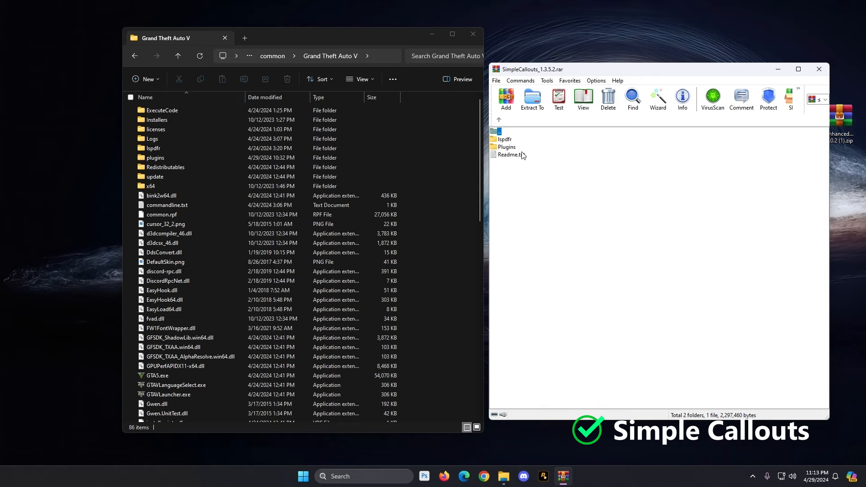
Copy only the lspdfr and Plugins folders from the SimpleCallouts archive into the Grand Theft Auto V folder, replacing the existing files.
click(508, 140)
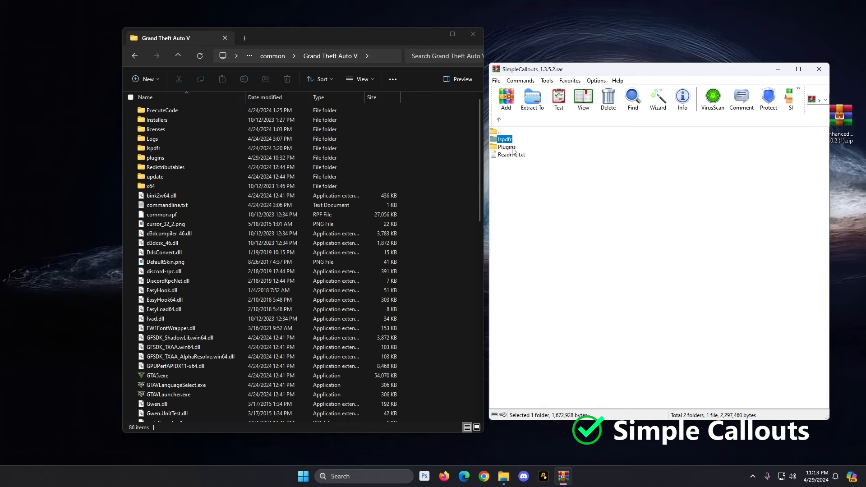
ctrl+click(511, 147)
drag(503, 146, 458, 238)
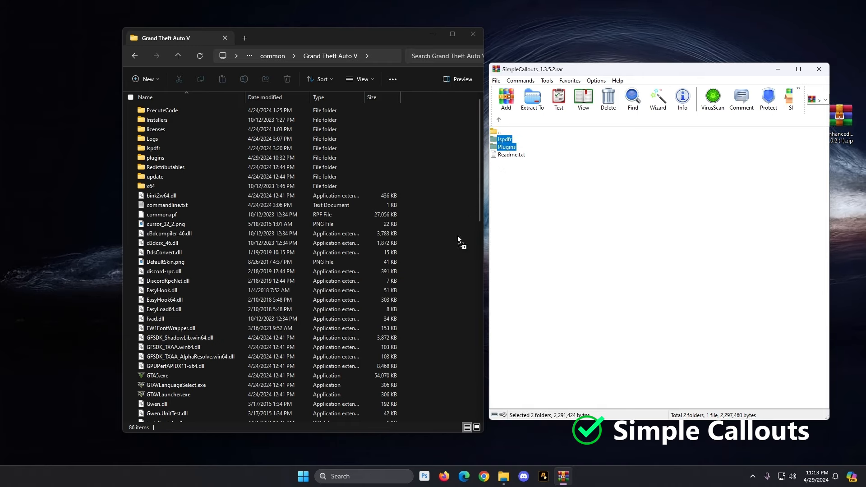
drag(433, 282, 435, 276)
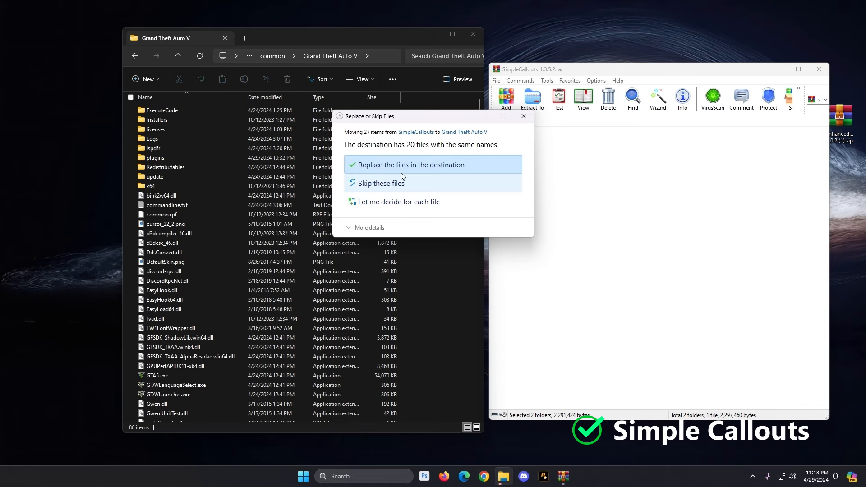
click(405, 167)
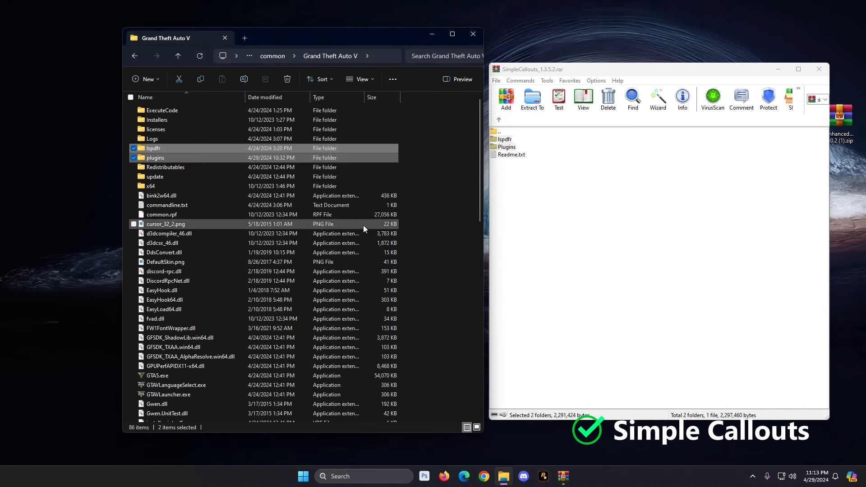
click(448, 296)
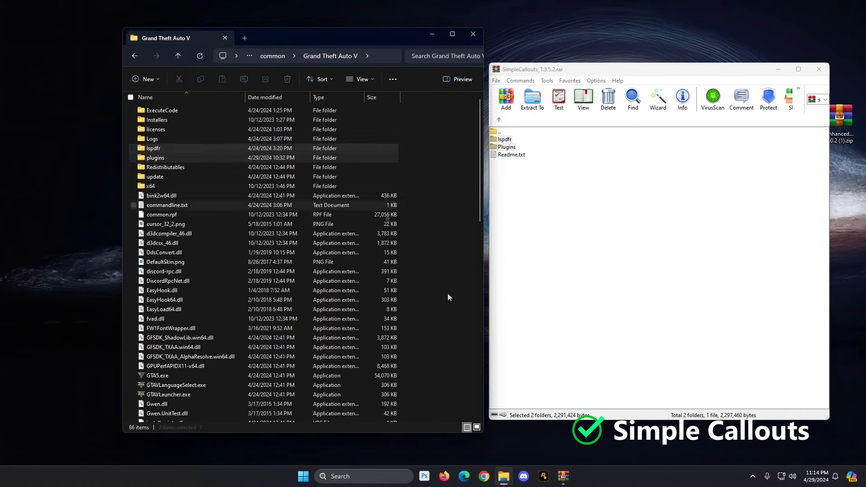
Check for SimpleCallouts.dll in the LSPDFR folder inside the Grand Theft Auto V plugins folder.
double_click(155, 158)
double_click(154, 110)
click(168, 196)
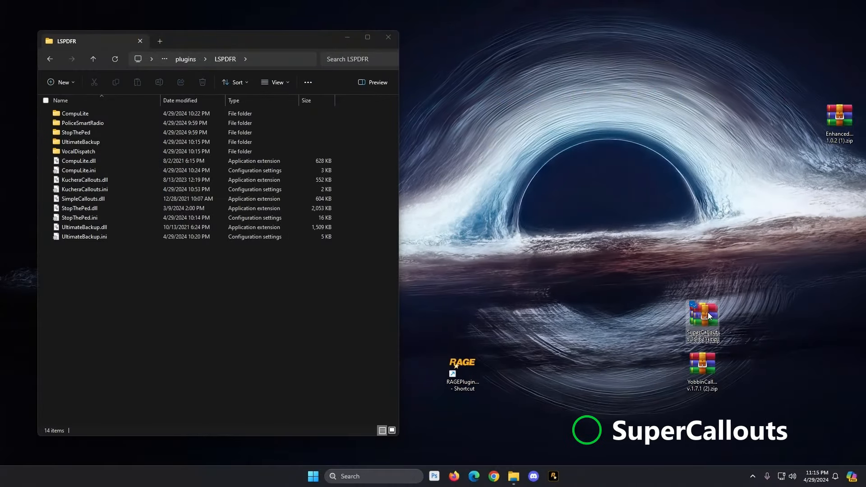
Open the SuperCallouts 3.9.6 archive beside the folder window and return that window to the Grand Theft Auto V folder.
drag(708, 312, 596, 184)
double_click(596, 184)
click(93, 59)
click(93, 59)
click(522, 139)
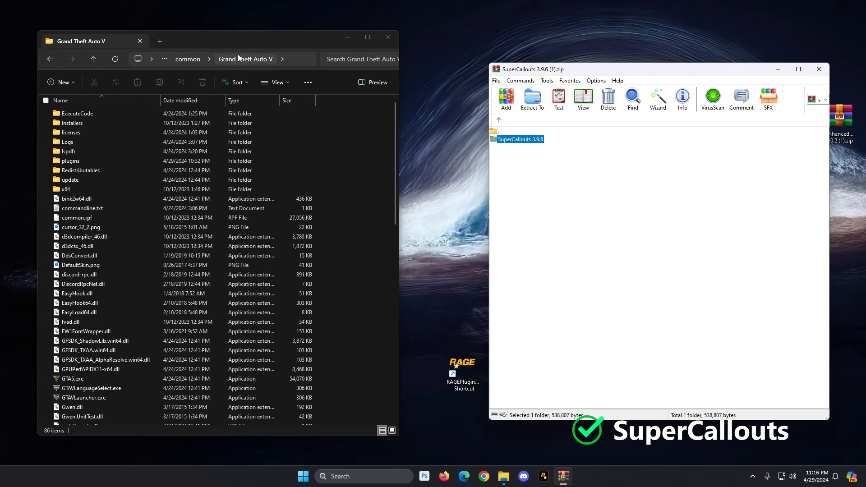
Locate GTA5.exe to confirm that the folder window shows the main Grand Theft Auto V directory.
scroll(329, 267, down, 3)
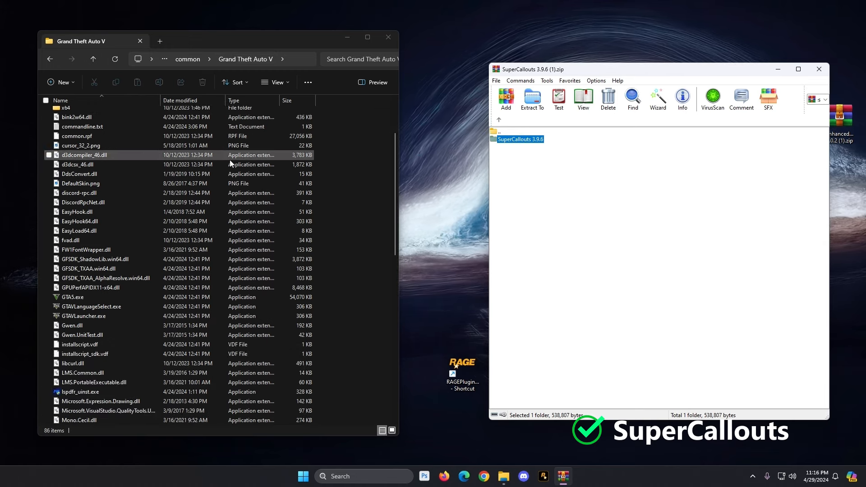
click(126, 298)
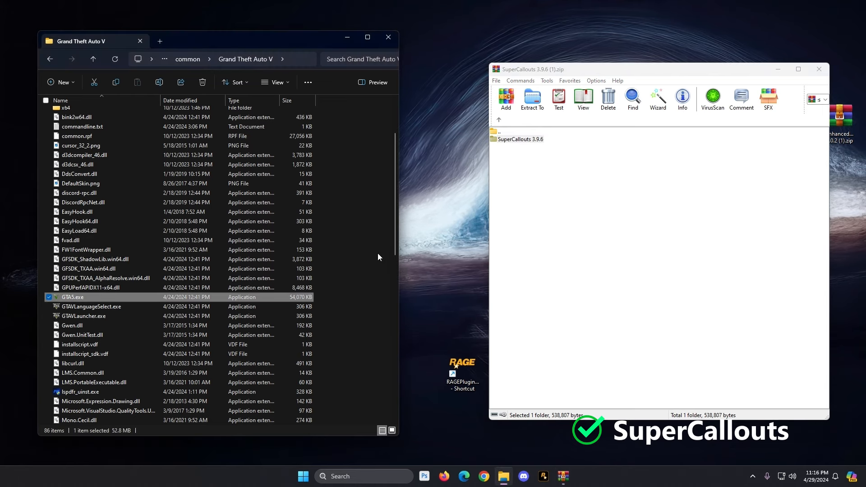
scroll(376, 254, up, 3)
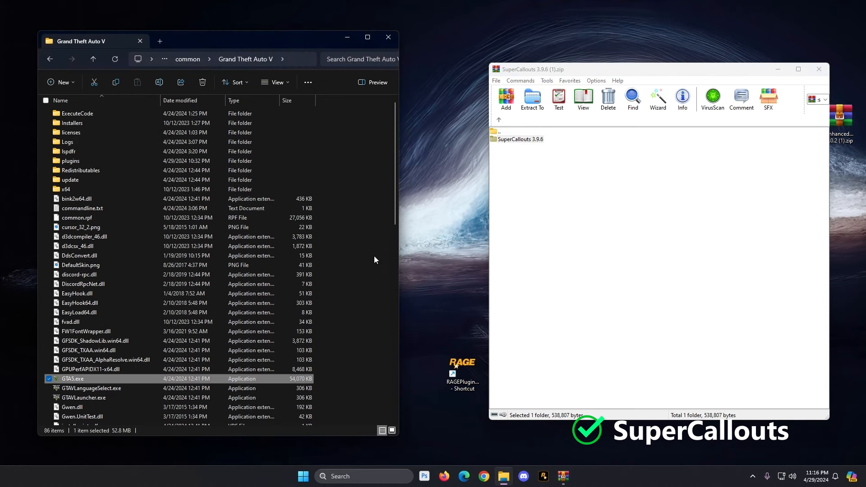
click(372, 284)
click(567, 182)
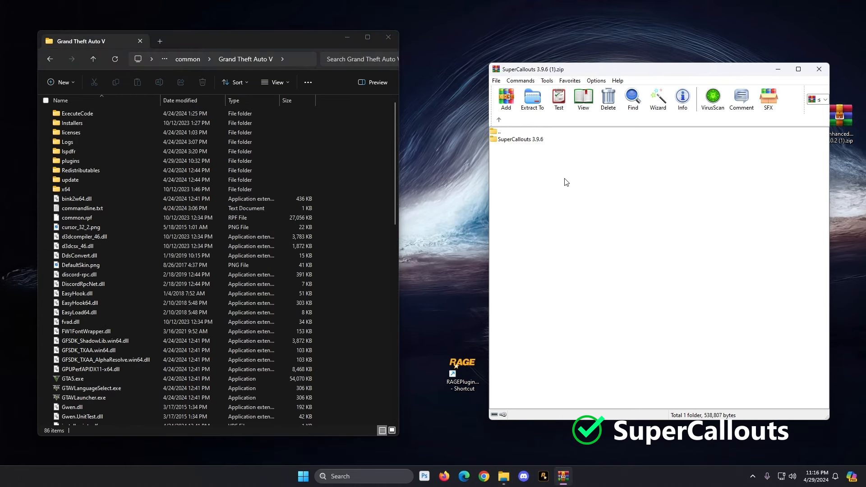
double_click(516, 142)
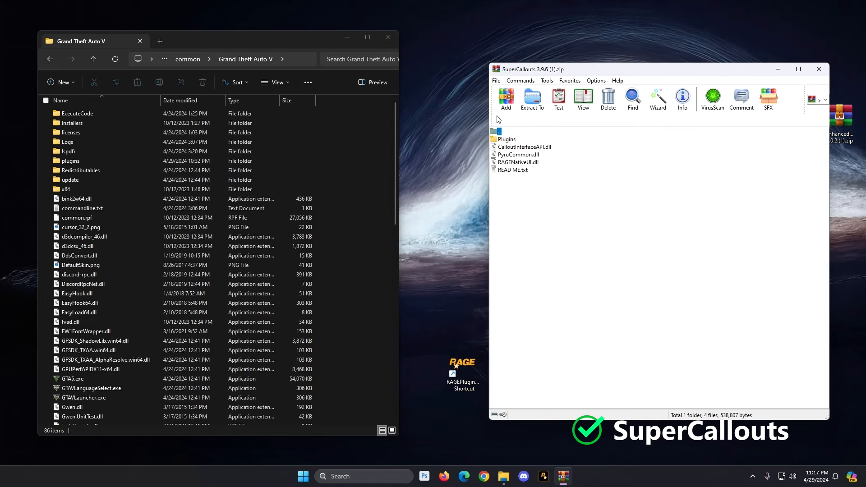
key(BackSpace)
click(533, 167)
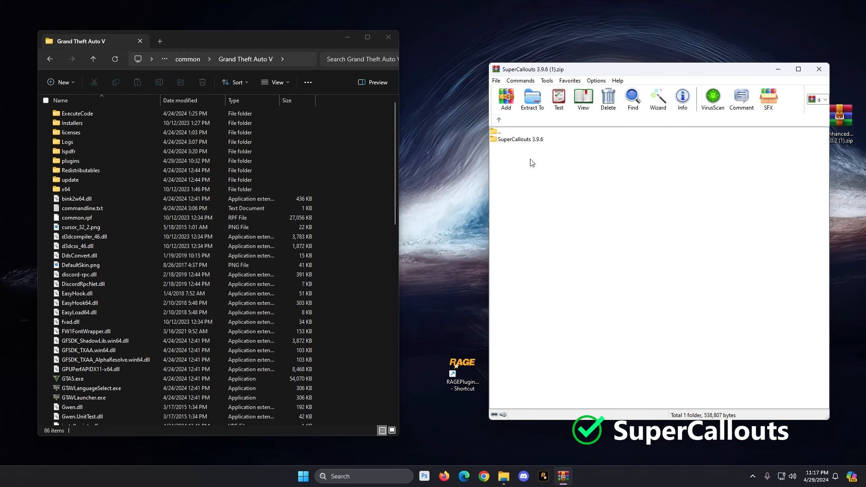
Enter the SuperCallouts 3.9.6 folder in the archive and examine its Plugins folder and DLL files, including CalloutInterfaceAPI.dll.
double_click(514, 139)
drag(563, 185, 508, 139)
drag(514, 155, 559, 170)
click(585, 211)
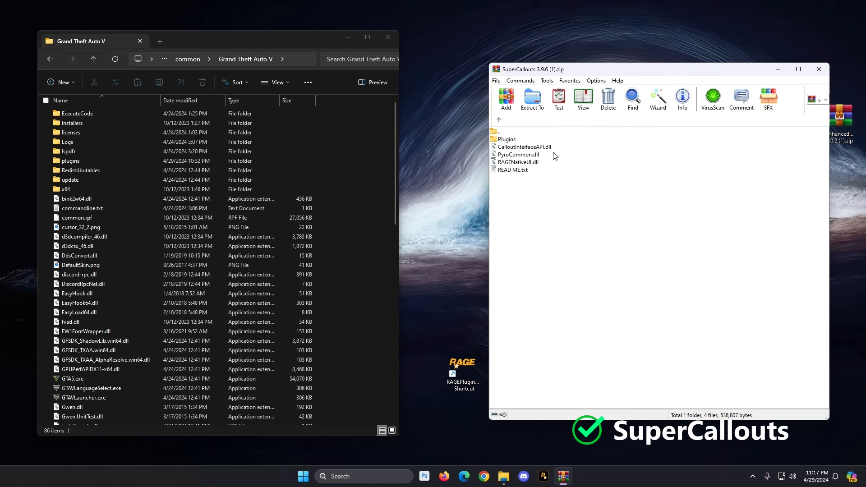
click(538, 147)
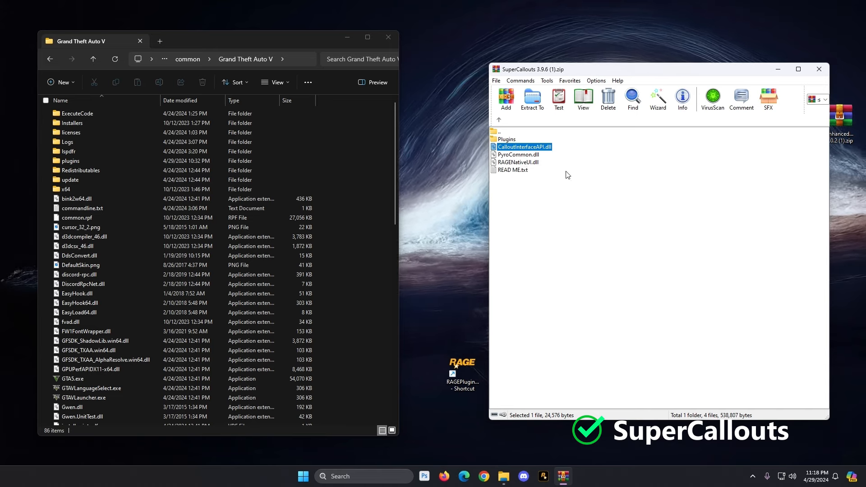
click(550, 205)
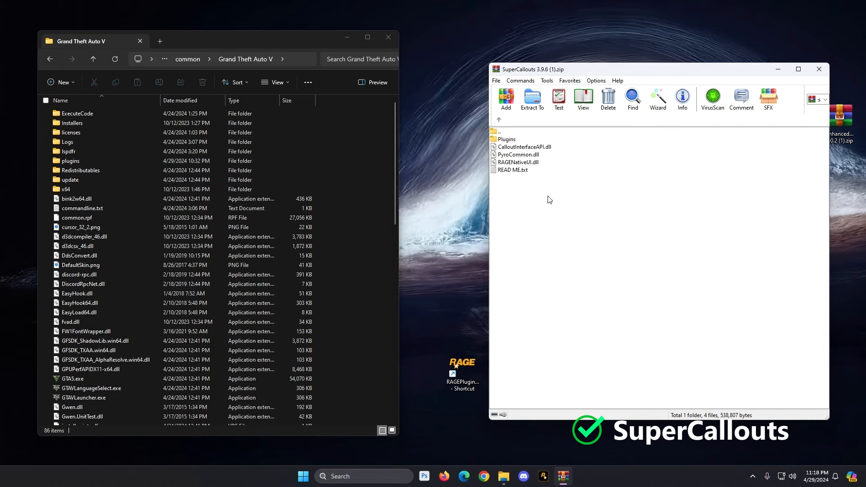
Select the Plugins folder, CalloutInterfaceAPI.dll and PyroCommon.dll in the archive, leaving out RAGENativeUI.dll and READ ME.txt.
click(506, 139)
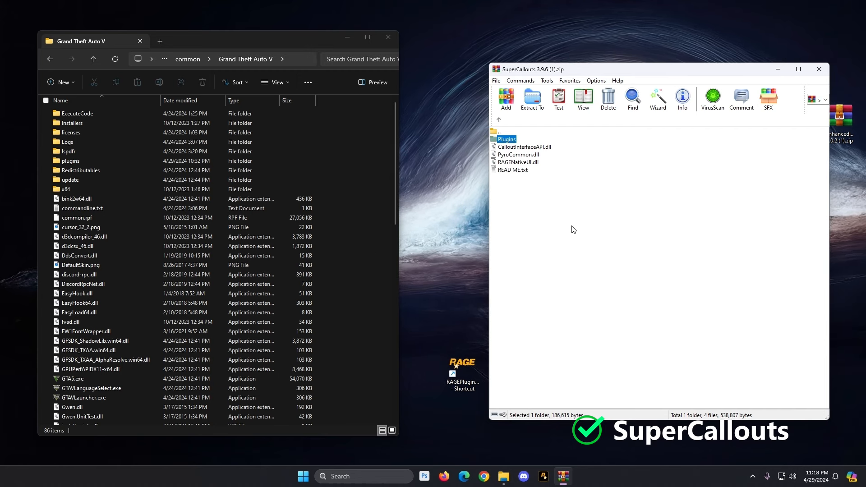
shift+click(519, 162)
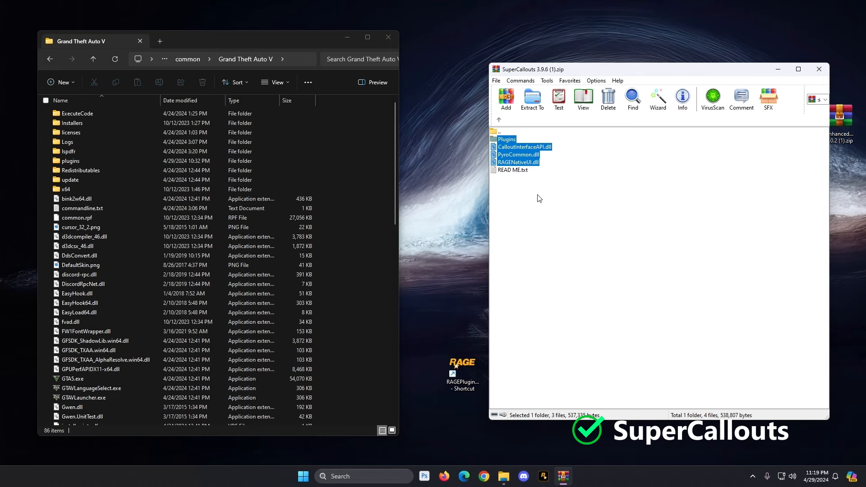
ctrl+click(519, 162)
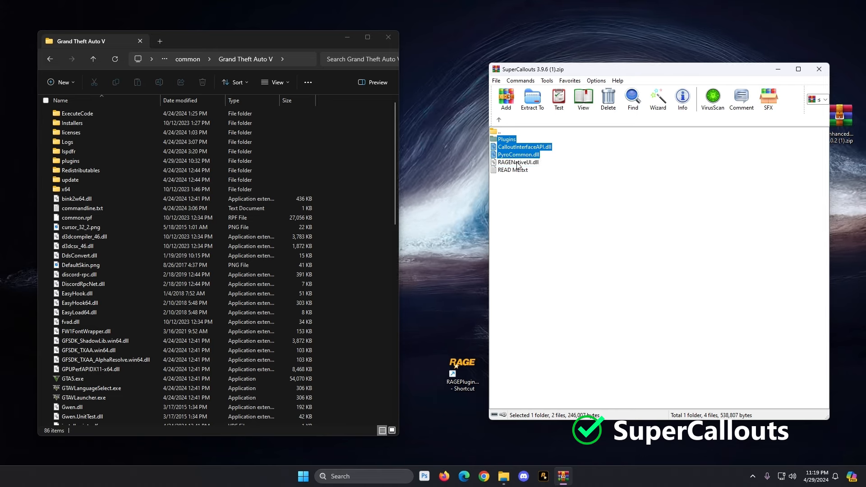
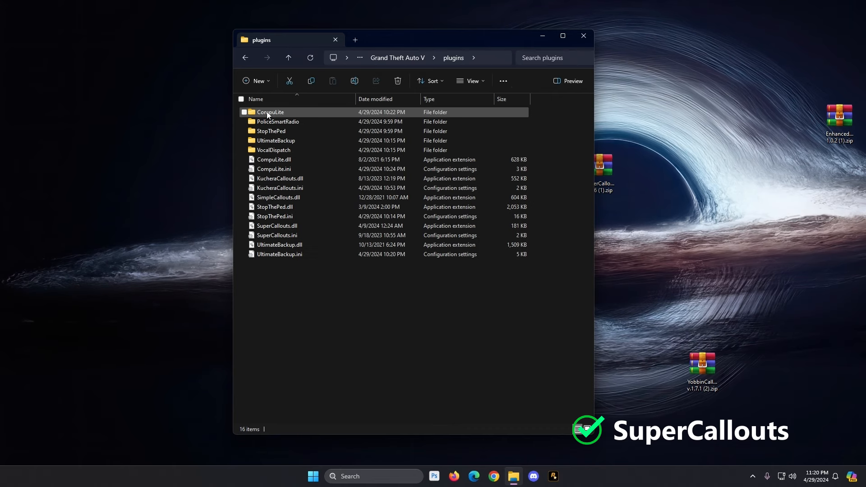
Check for SuperCallouts.dll in the LSPDFR folder inside the Grand Theft Auto V plugins folder.
click(279, 225)
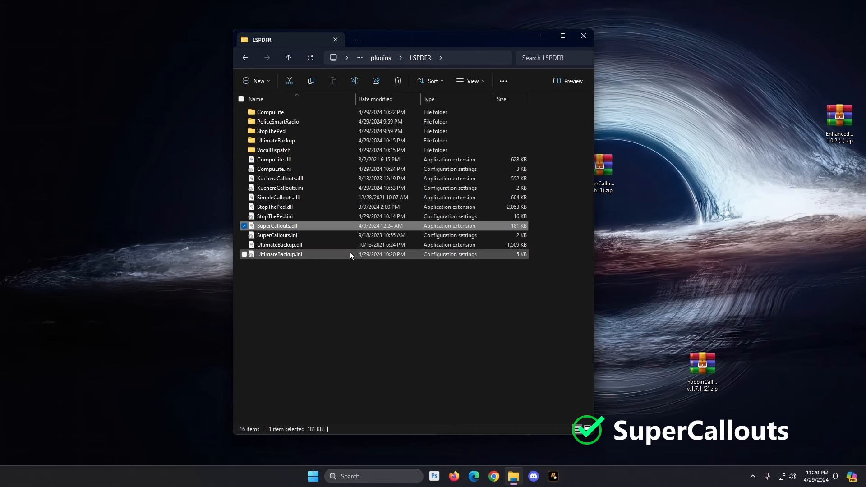
Open SuperCallouts.ini from the LSPDFR folder, close KucheraCallouts.ini without saving, and enlarge the text for reading.
ctrl+click(271, 235)
click(385, 308)
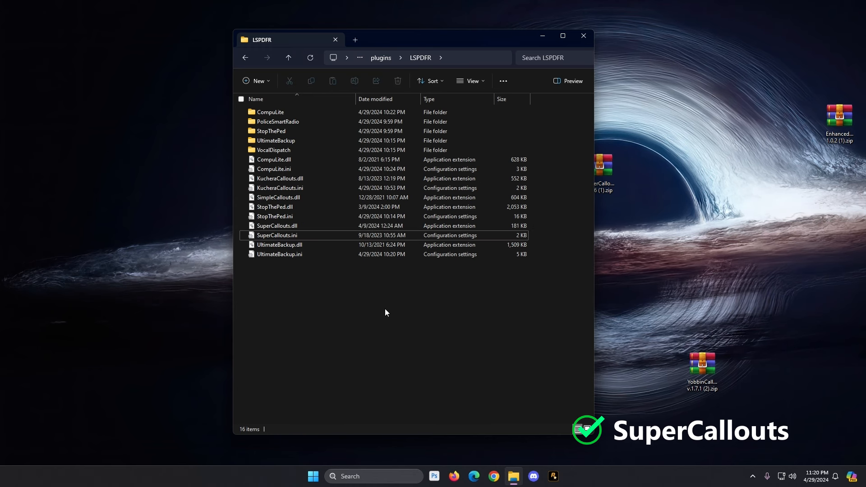
double_click(292, 235)
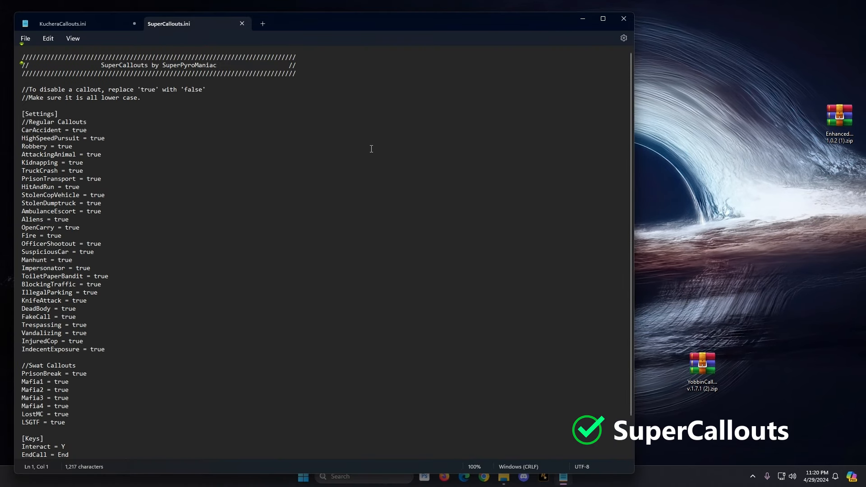
click(135, 24)
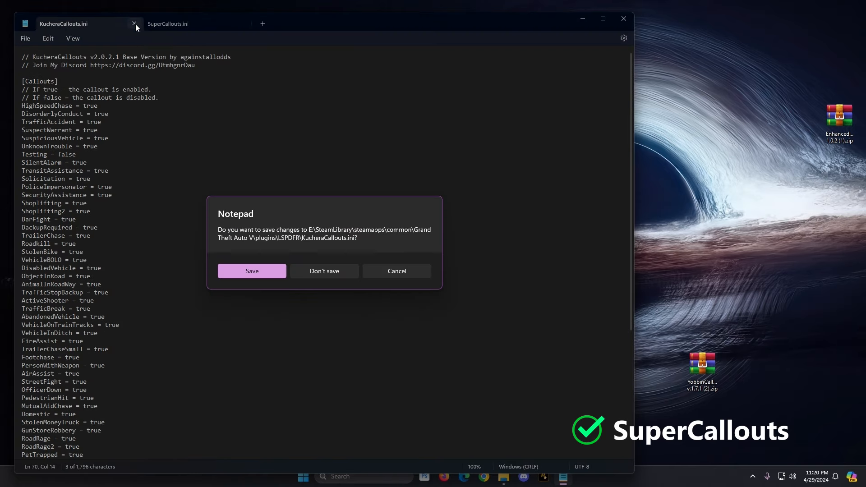
click(321, 273)
scroll(257, 168, down, 2)
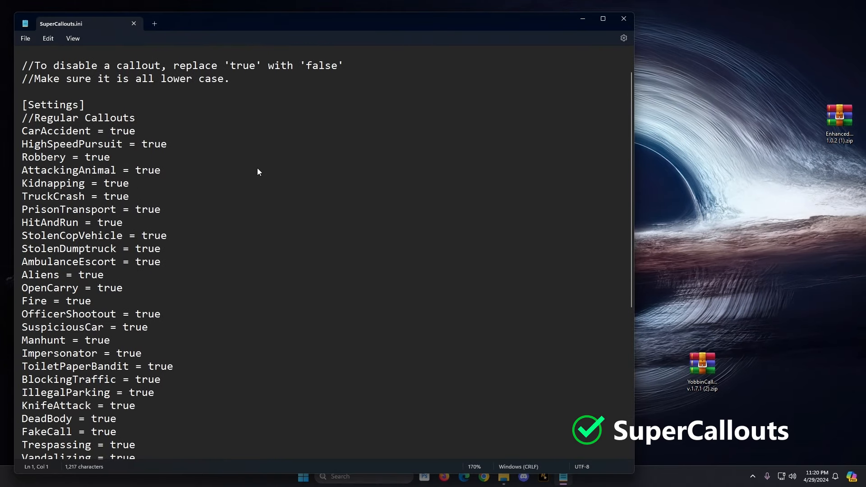
scroll(258, 167, up, 3)
scroll(287, 175, up, 2)
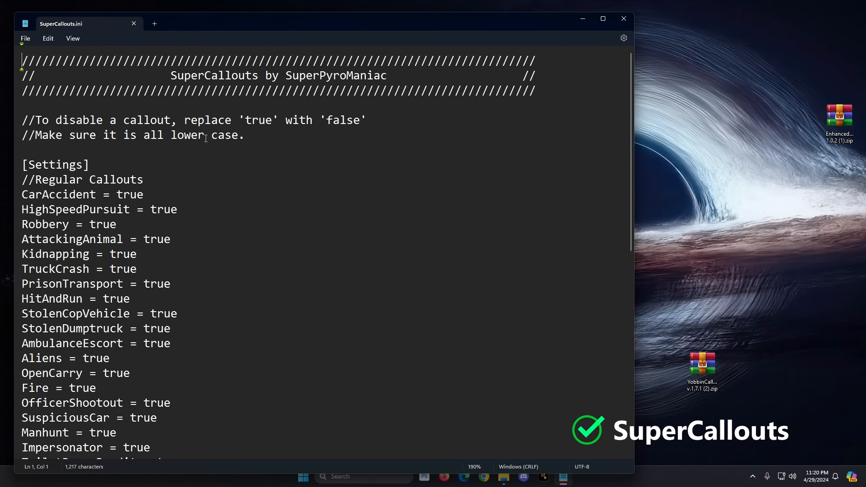
Set the Interact key in the [Keys] section of SuperCallouts.ini to K.
scroll(306, 148, down, 9)
click(162, 289)
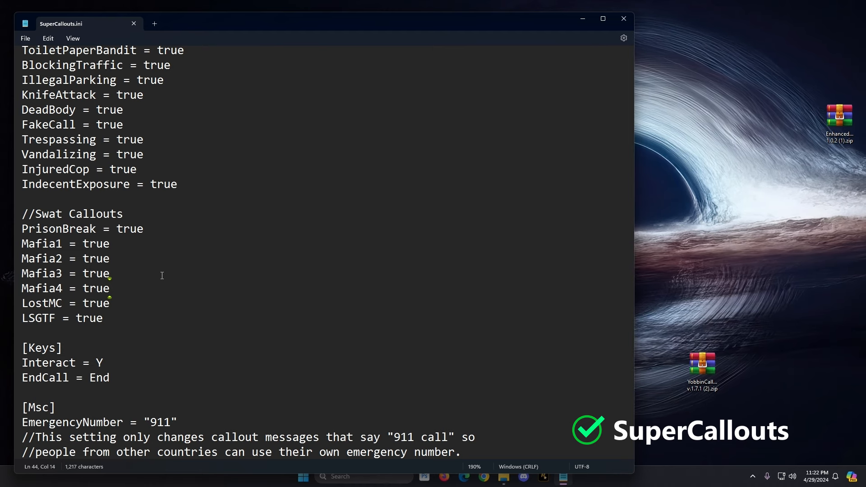
double_click(102, 364)
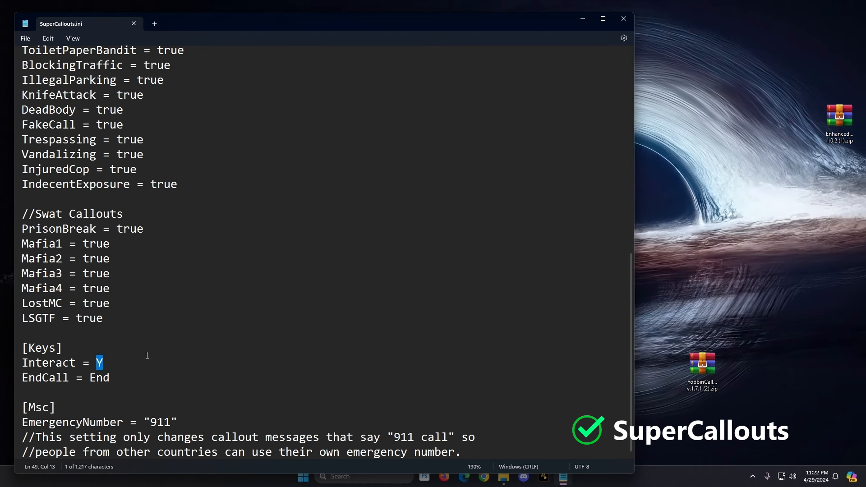
text(L)
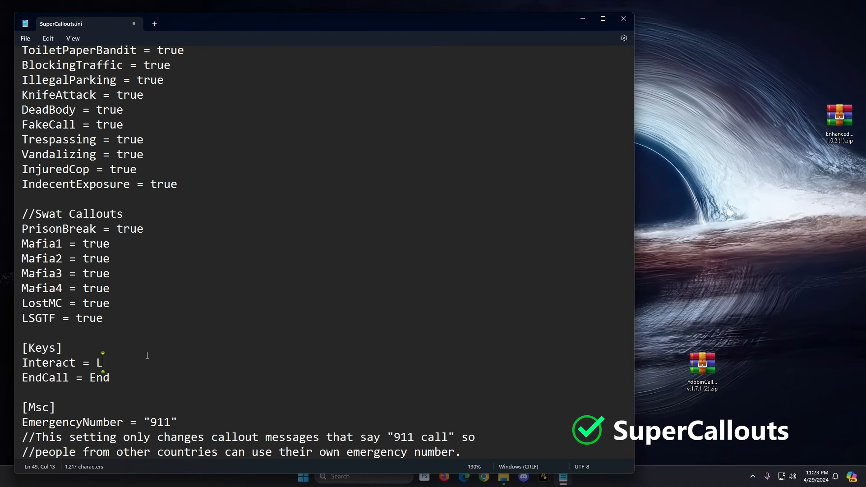
key(BackSpace)
text(Y)
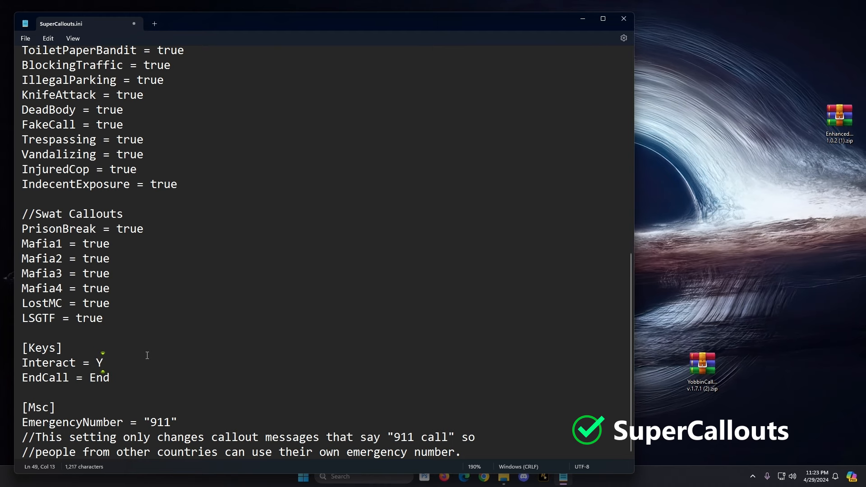
key(BackSpace)
text(Y)
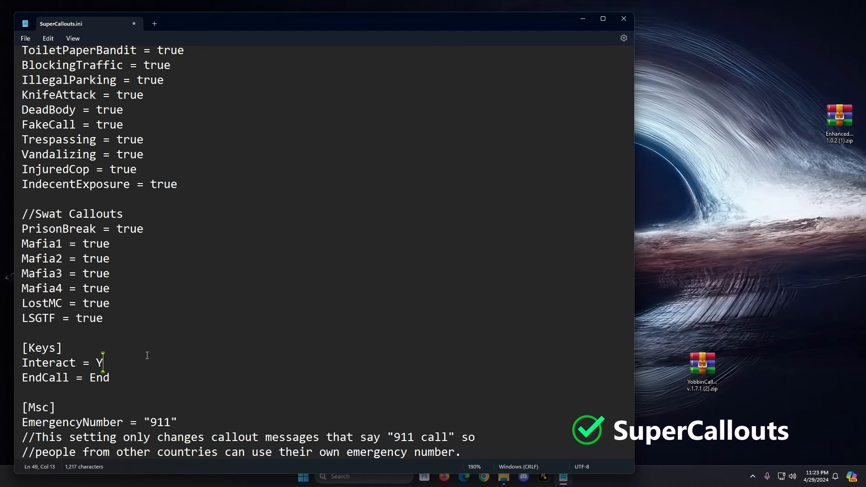
key(BackSpace)
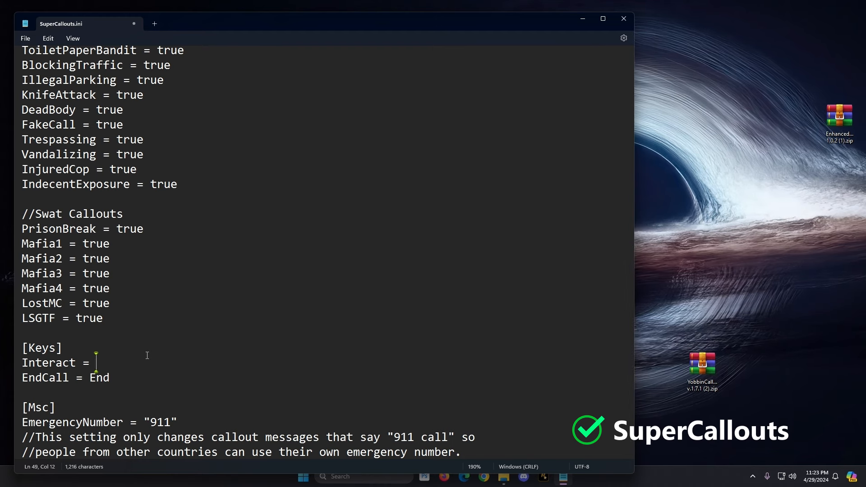
text(K)
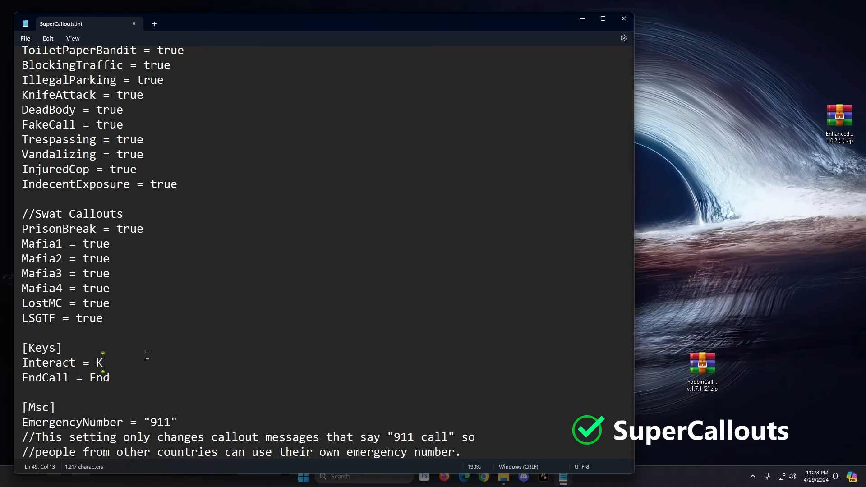
key(BackSpace)
text(L)
key(BackSpace)
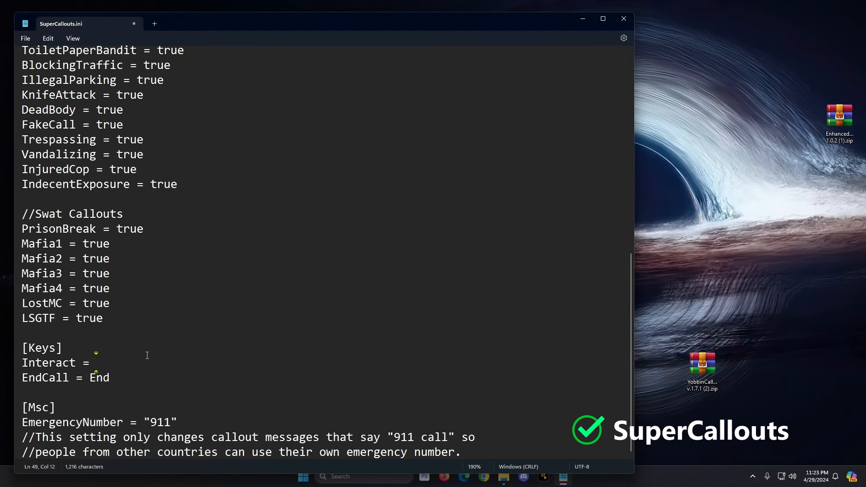
text(K)
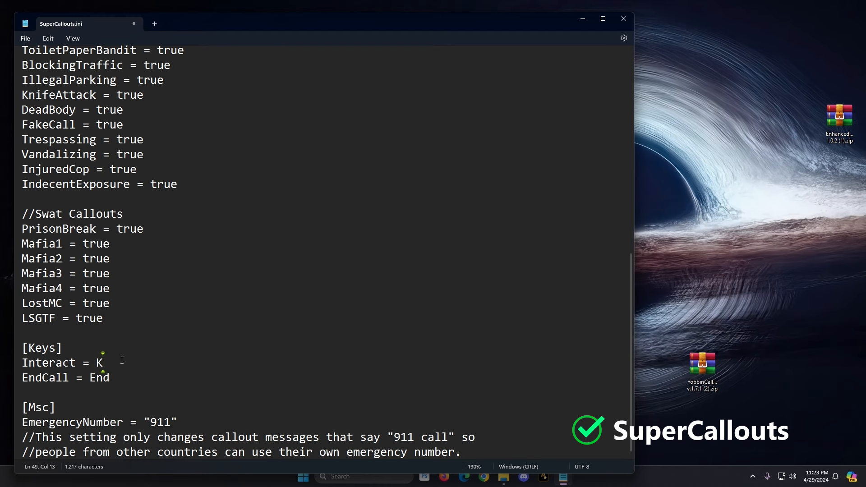
Try 411 as the EmergencyNumber value in the [Msc] section and change it back to 911.
double_click(102, 378)
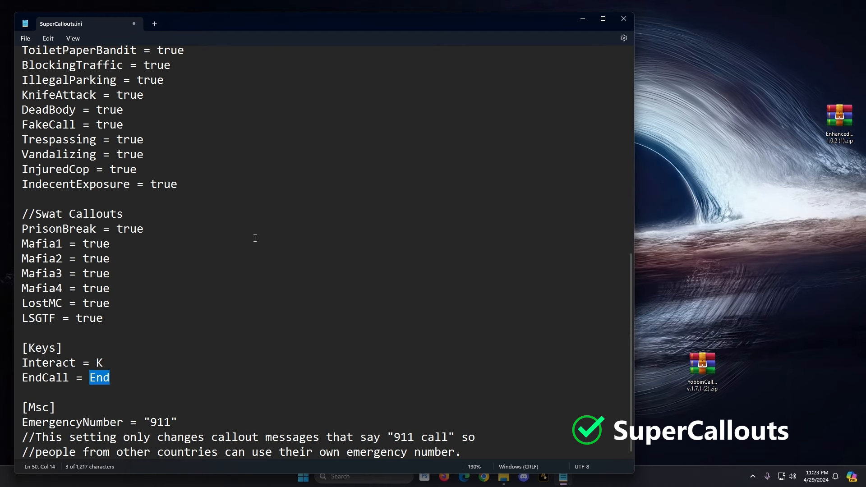
double_click(160, 422)
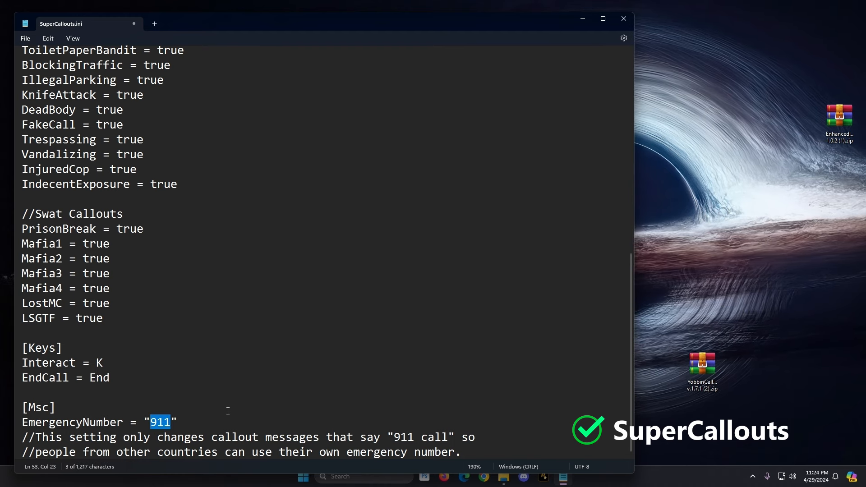
text(411)
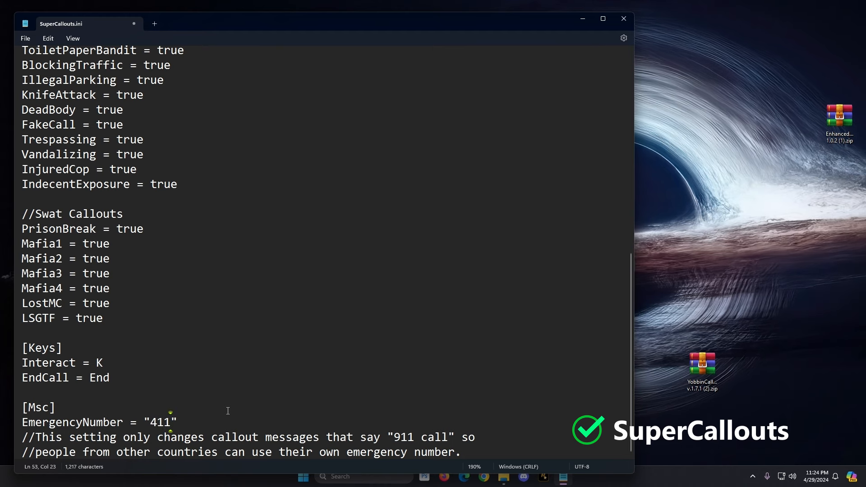
key(BackSpace)
key(BackSpace)
key(BackSpace)
text(9)
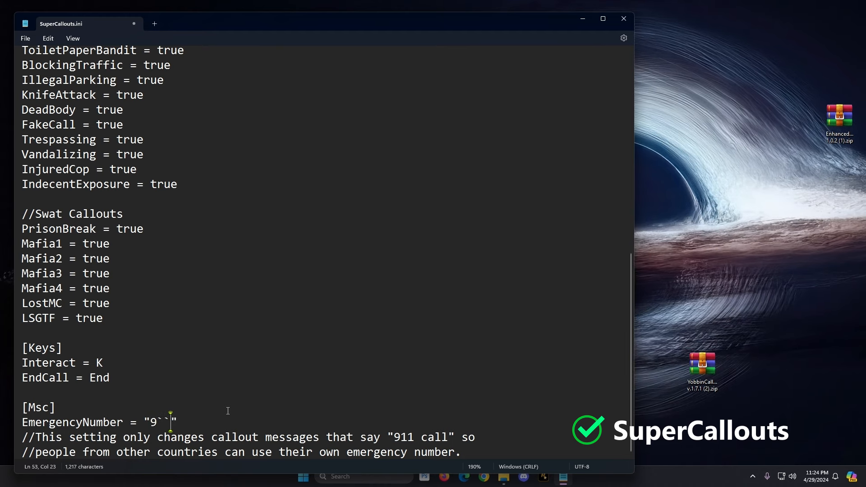
text(11)
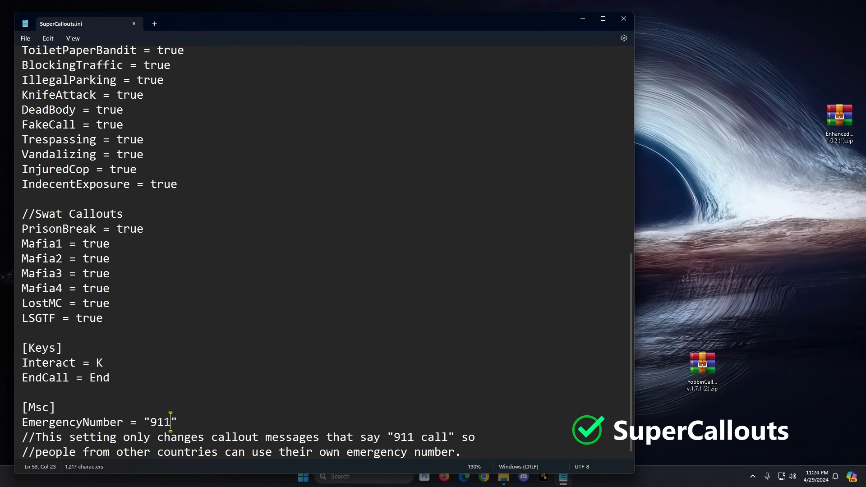
double_click(160, 423)
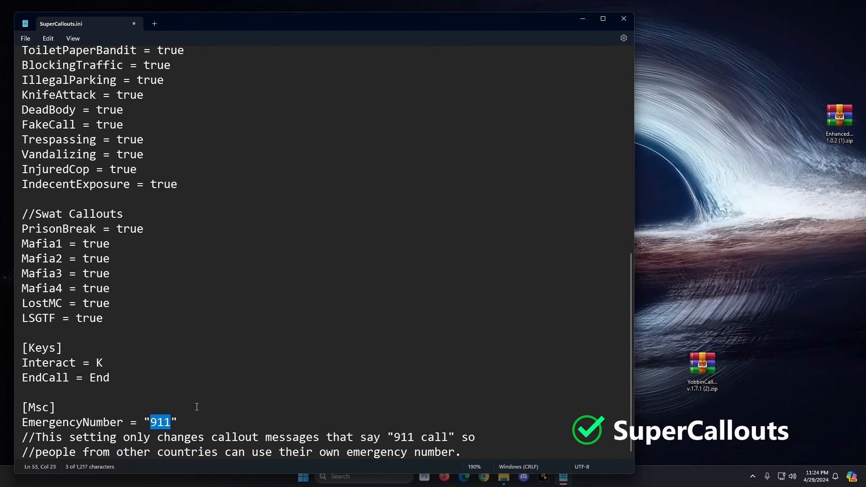
click(188, 422)
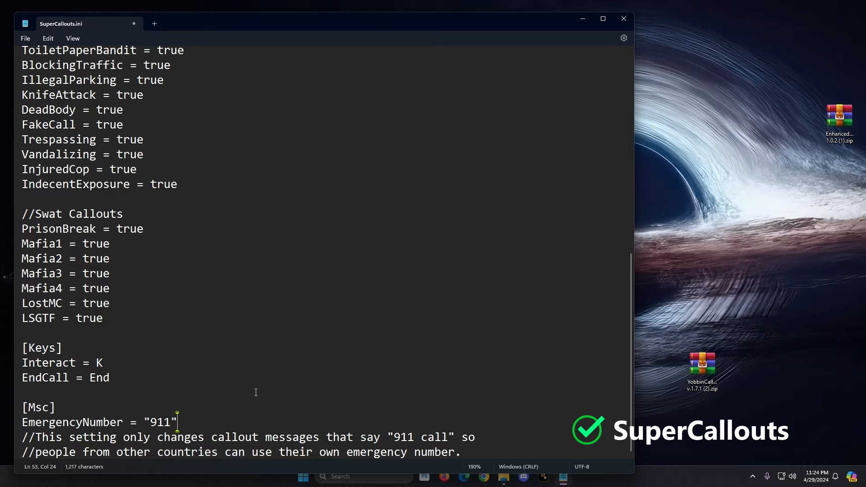
Save the changes made to SuperCallouts.ini.
scroll(135, 226, up, 5)
click(25, 38)
click(37, 98)
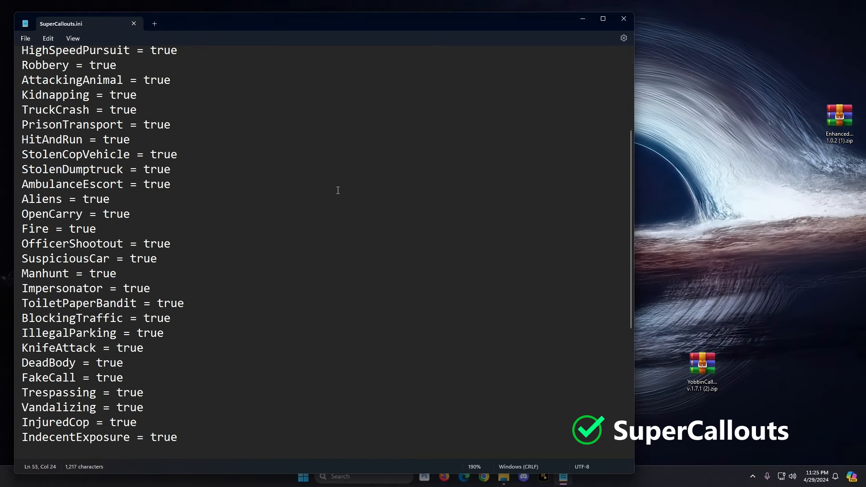
double_click(337, 193)
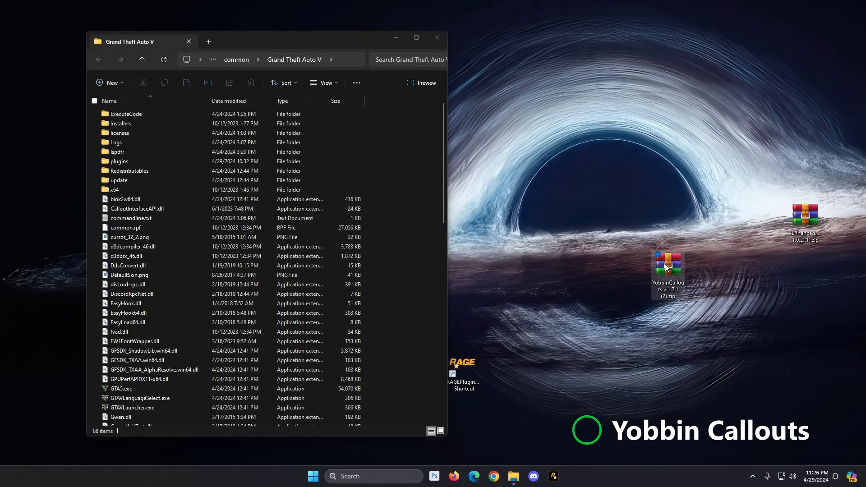
Open the YobbinCallouts v.1.7.1 (2).zip archive beside the Grand Theft Auto V folder, enter its YobbinCallouts v.1.7.1 folder and select README.pdf.
double_click(666, 267)
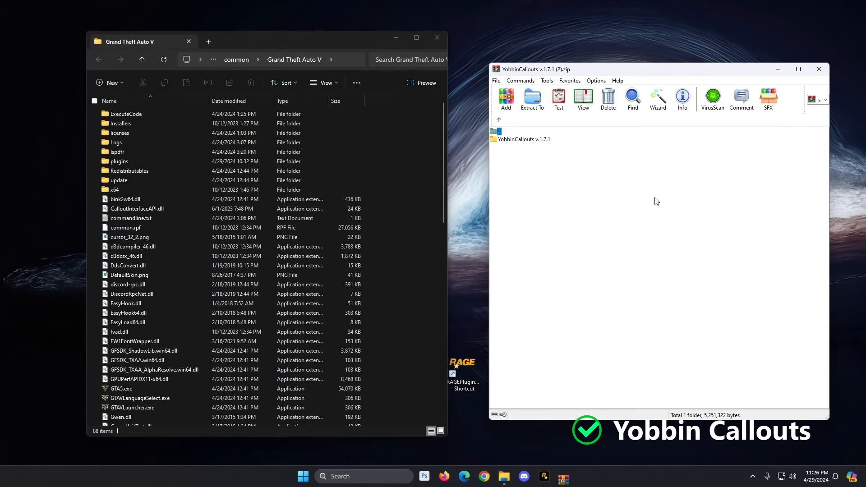
drag(638, 81, 612, 80)
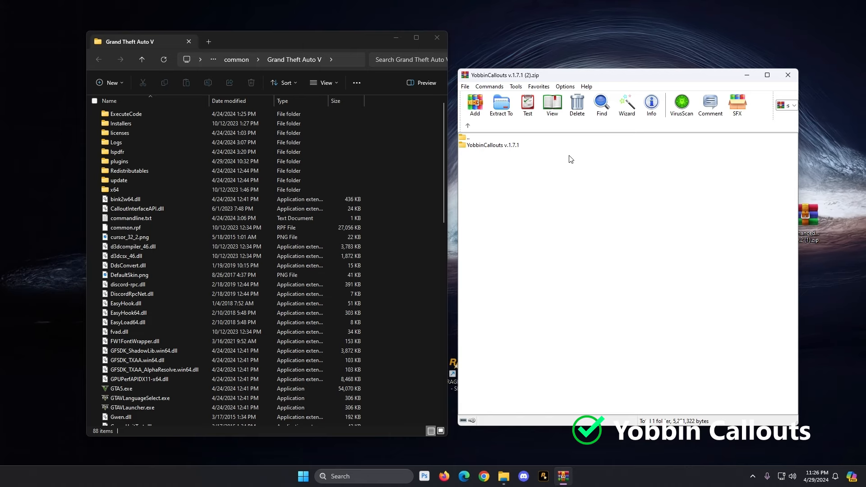
double_click(490, 145)
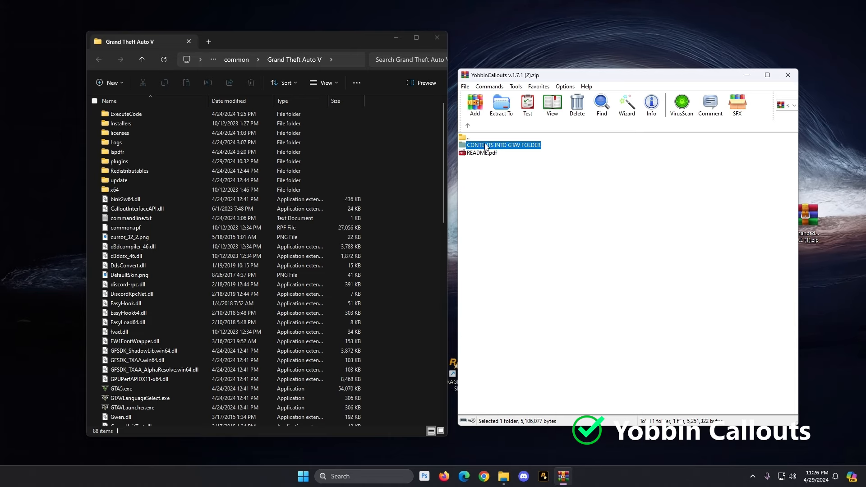
click(492, 153)
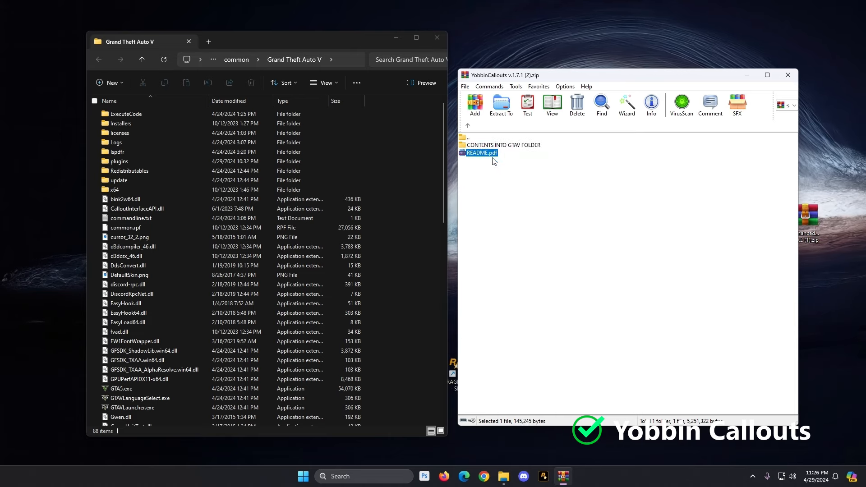
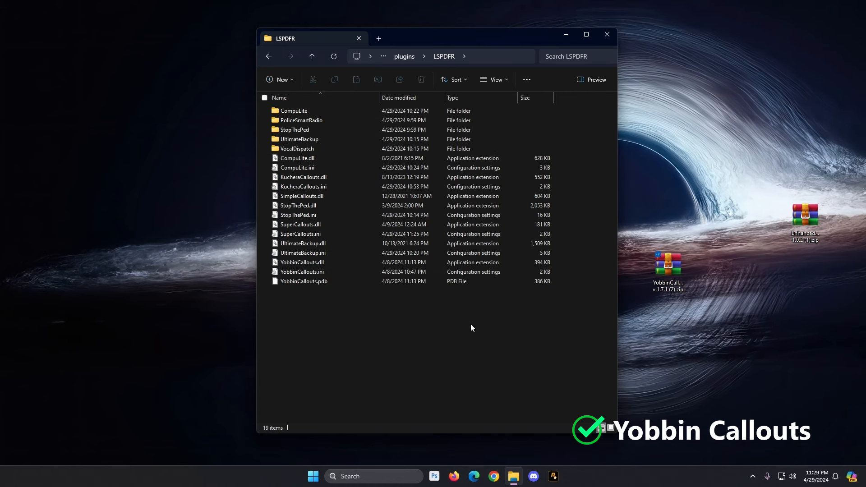
Check for the YobbinCallouts .dll, .ini and .pdb files in the LSPDFR plugins folder and open YobbinCallouts.ini.
click(311, 266)
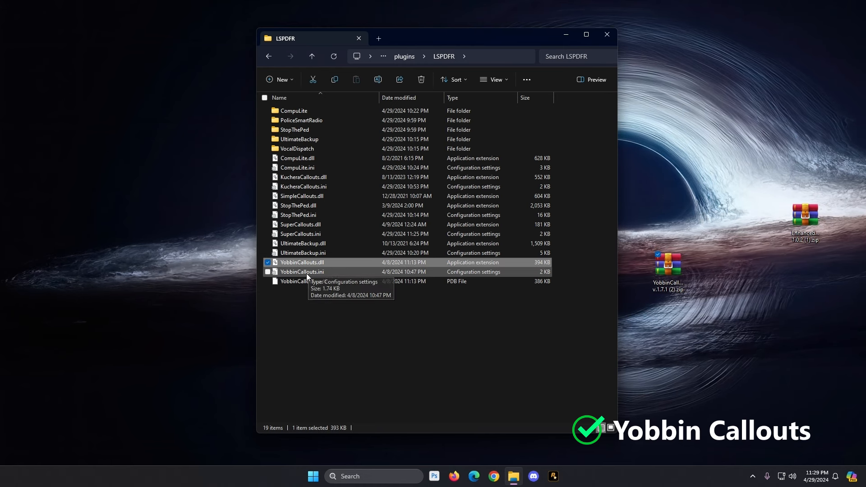
shift+click(306, 282)
click(345, 310)
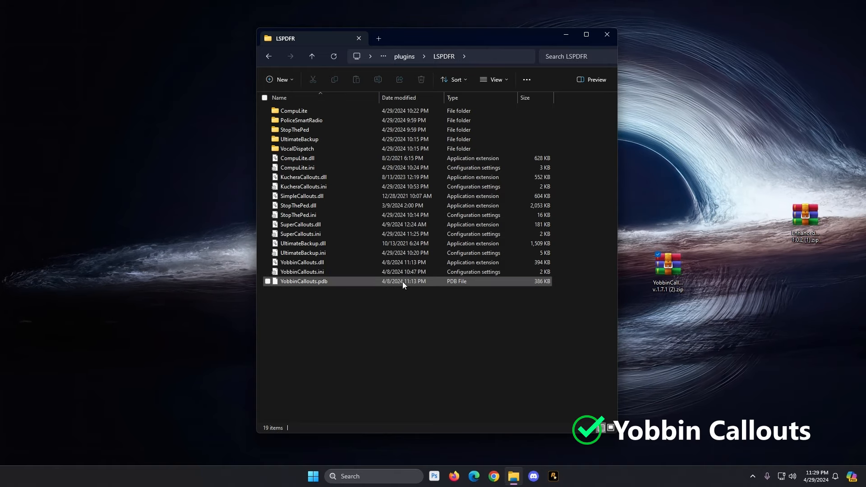
click(310, 271)
double_click(310, 272)
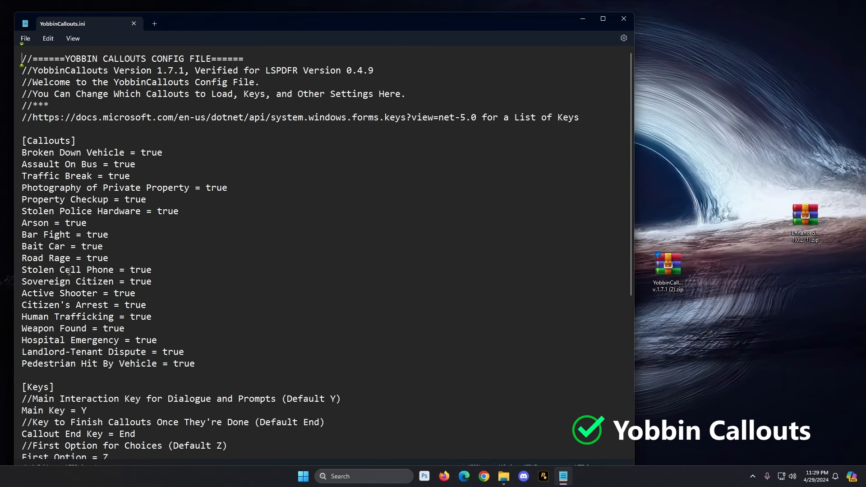
Try disabling the Stolen Cell Phone callout by setting it to false, and restore it to true.
double_click(143, 269)
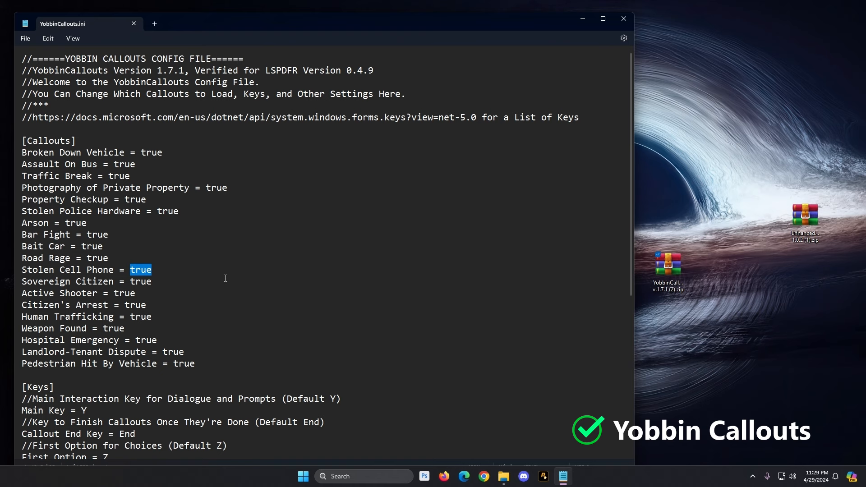
text(false)
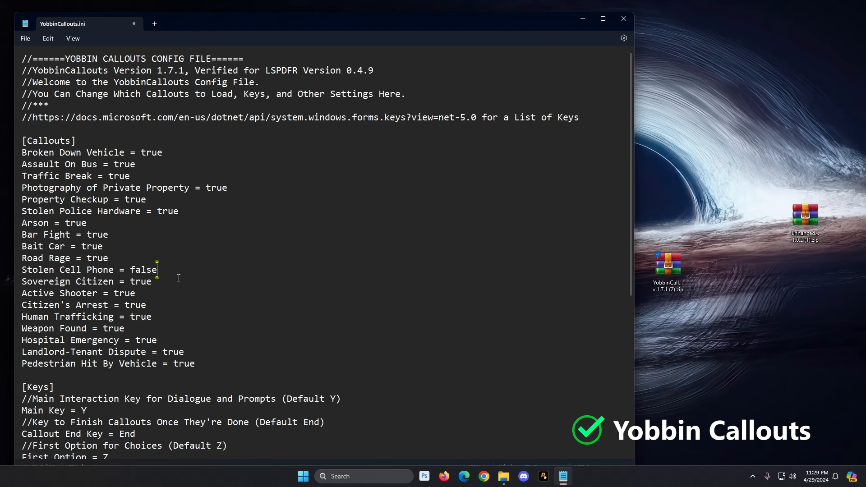
double_click(146, 268)
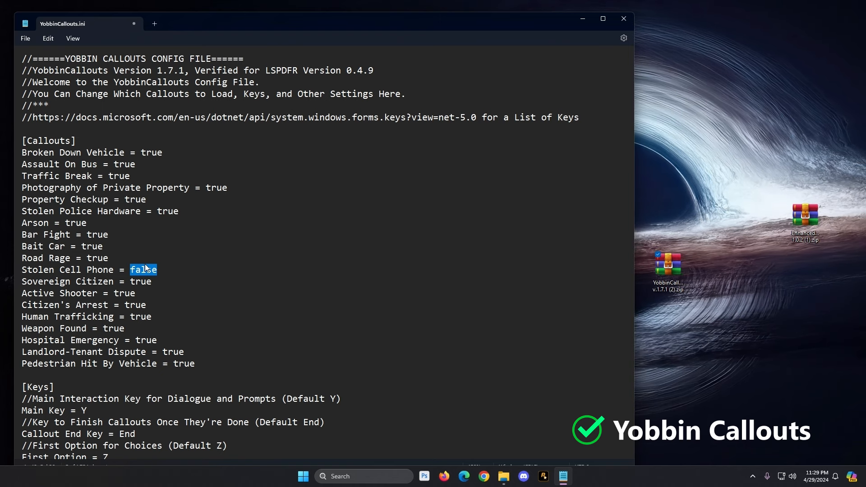
text(true)
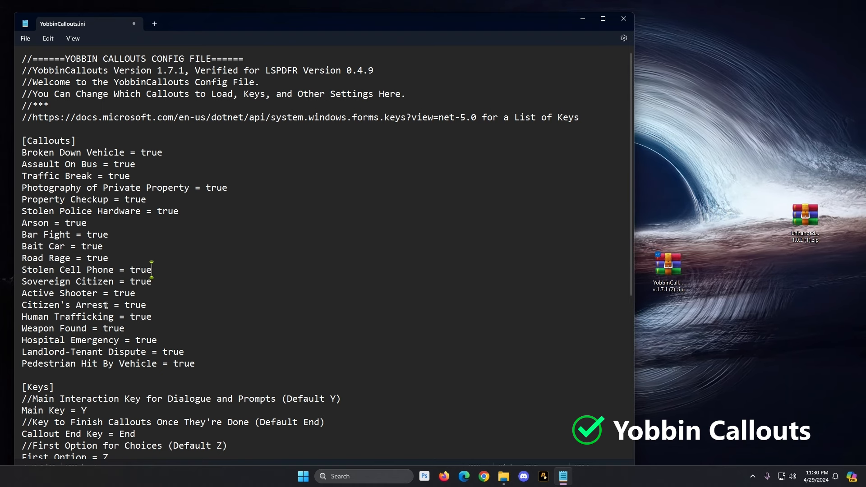
Review the main, callout end and first option keys and the Leave Callouts Running setting with its explanatory comment.
scroll(104, 231, down, 6)
double_click(84, 206)
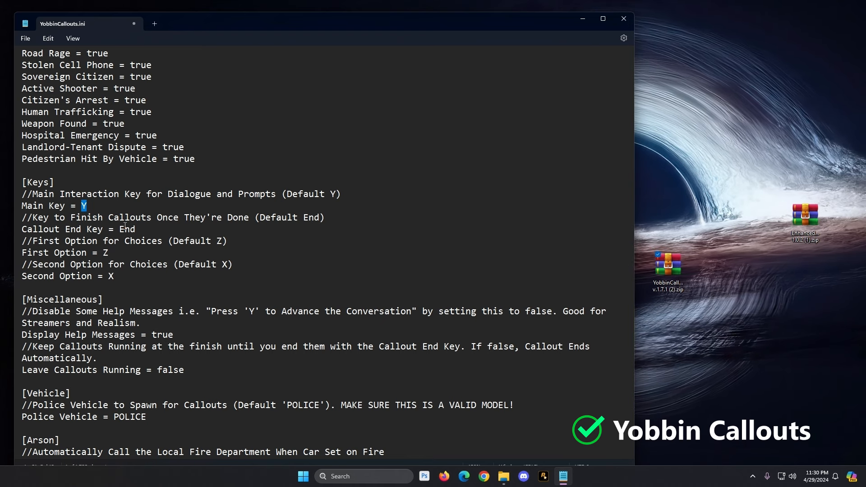
click(87, 206)
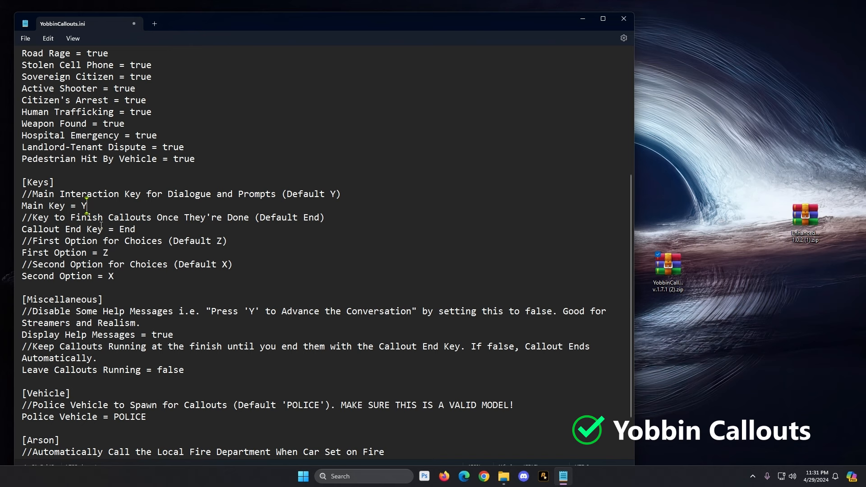
double_click(127, 229)
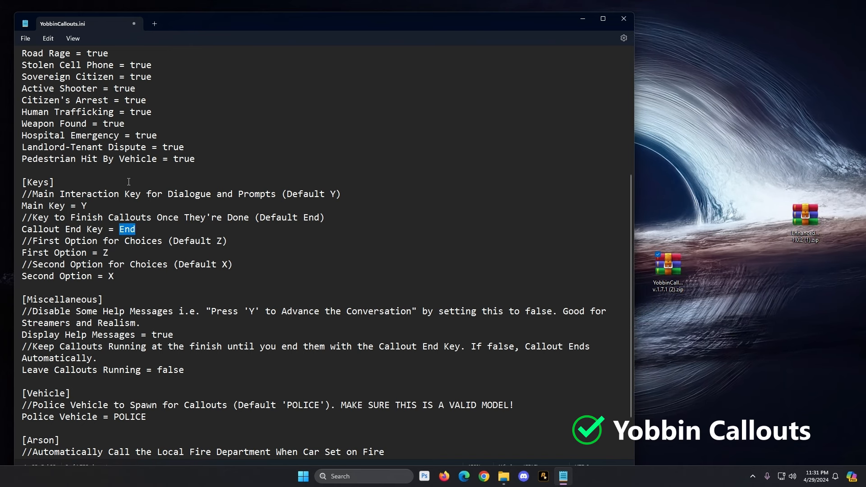
double_click(113, 252)
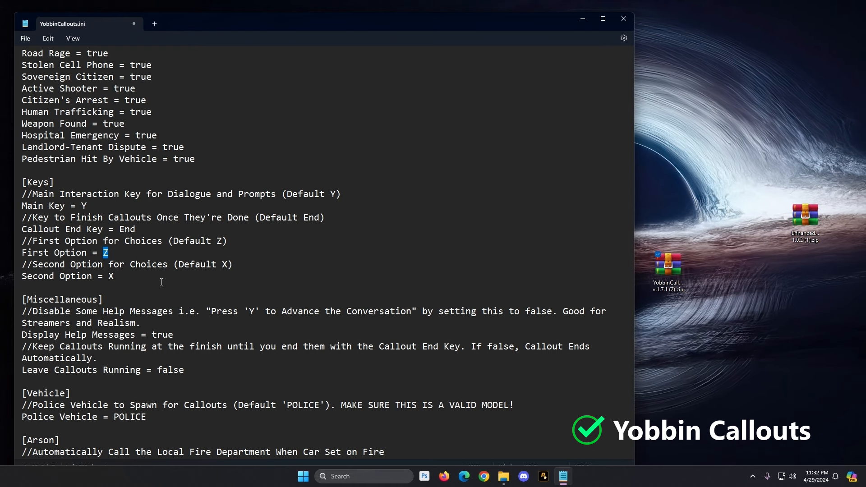
scroll(179, 252, down, 2)
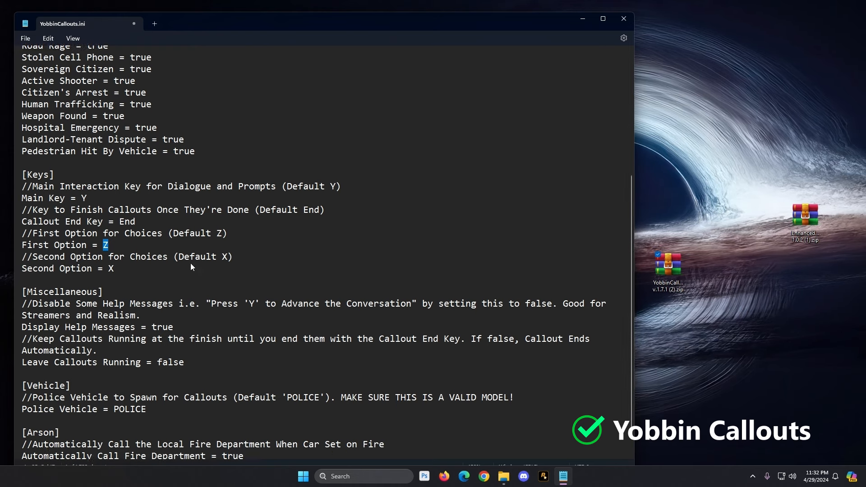
double_click(170, 312)
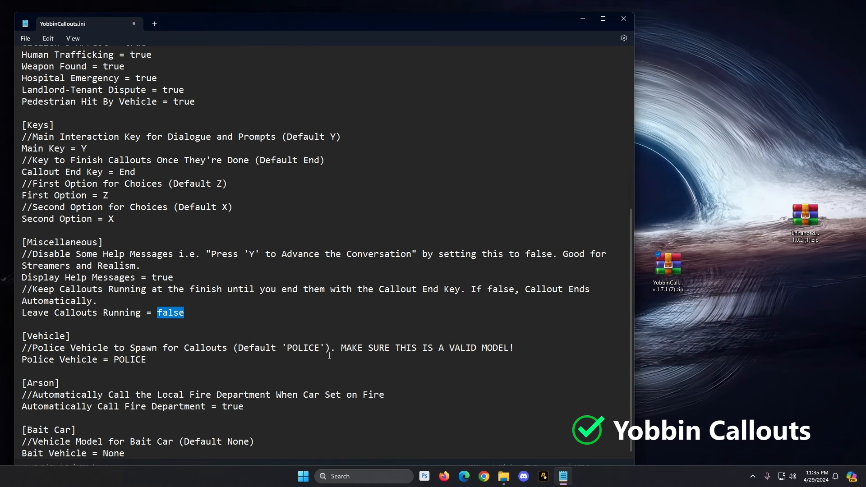
drag(471, 289, 544, 305)
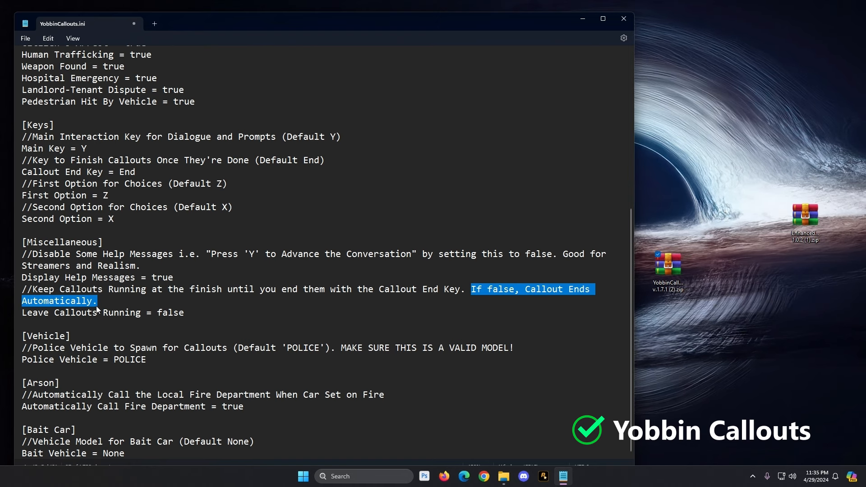
Try setting Leave Callouts Running to true, and restore it to false.
click(199, 313)
double_click(175, 313)
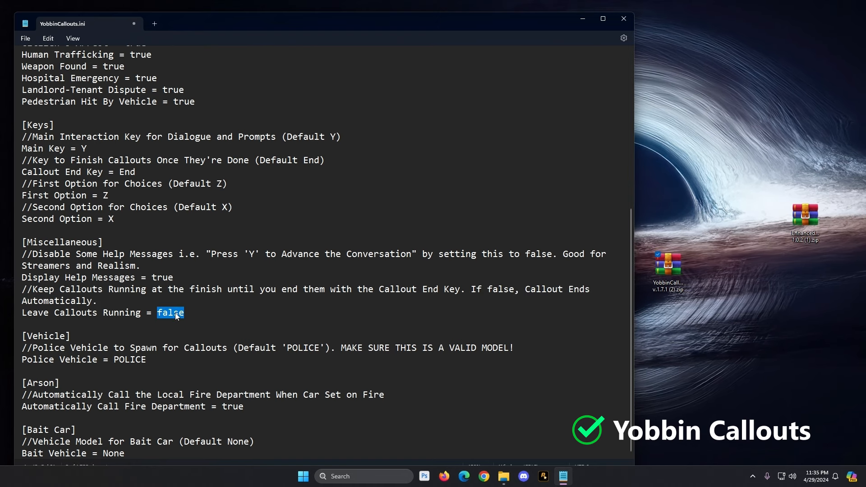
text(true)
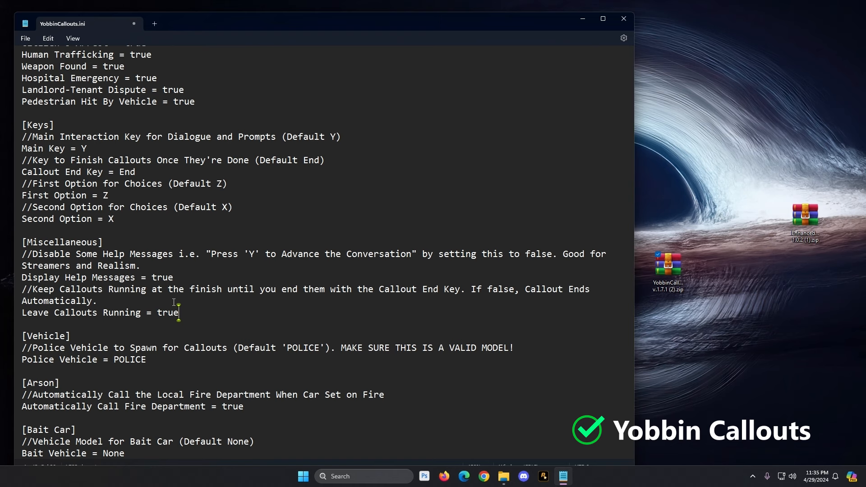
key(BackSpace)
key(BackSpace)
key(BackSpace)
key(BackSpace)
text(false)
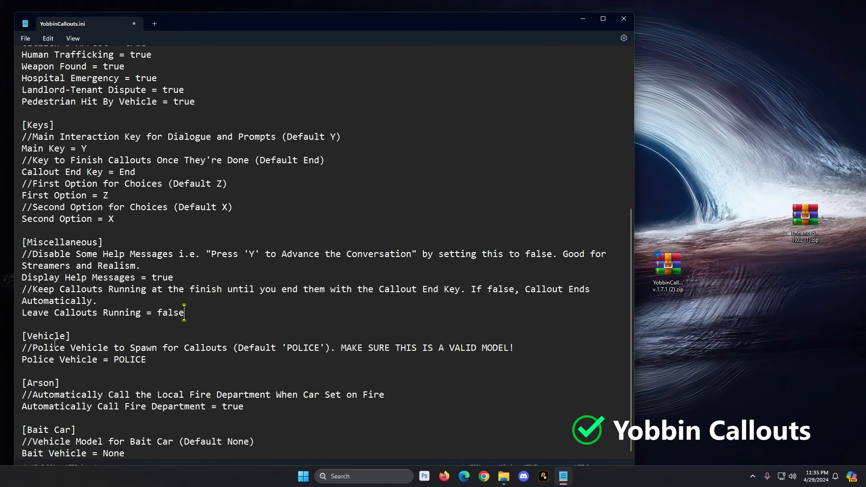
Examine the Police Vehicle setting and its comment about using a valid vehicle model.
drag(37, 347, 174, 348)
double_click(129, 359)
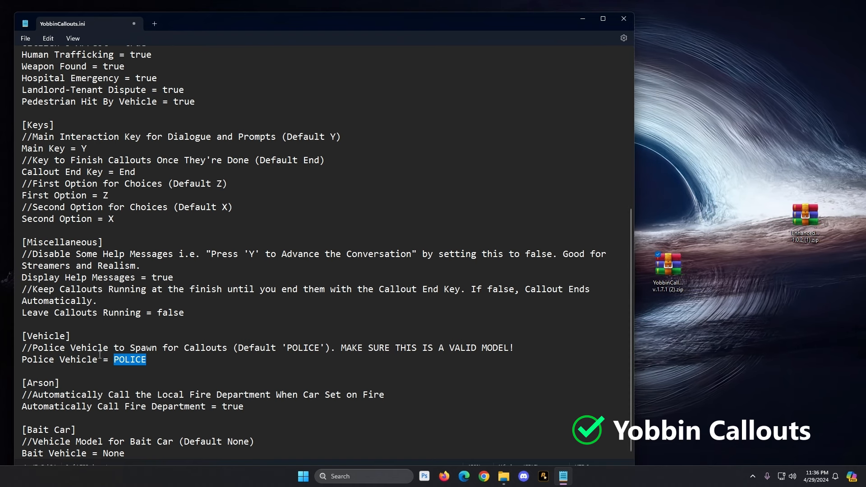
click(148, 361)
double_click(129, 365)
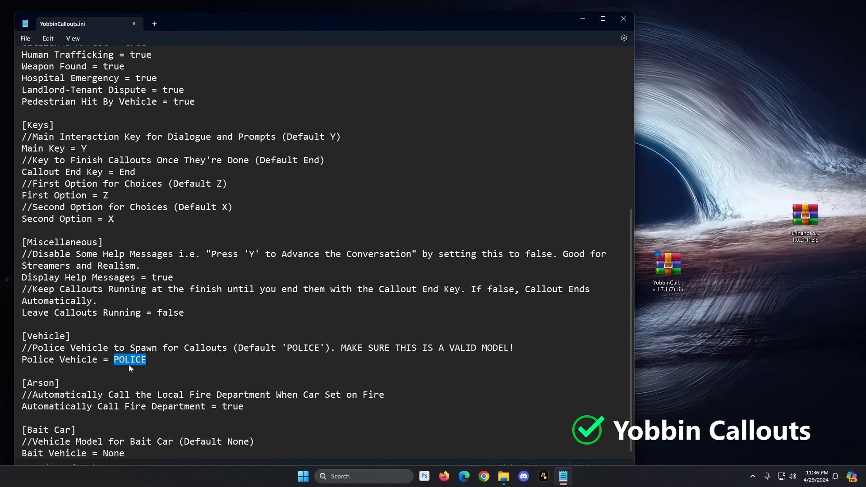
click(154, 362)
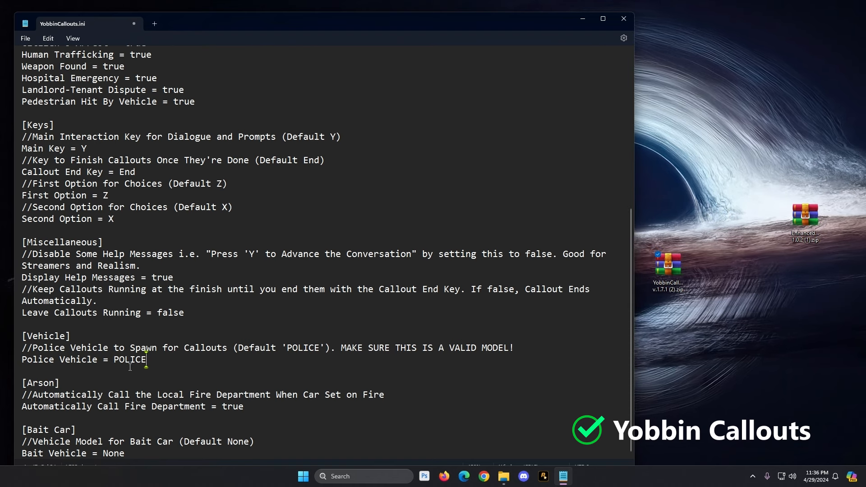
double_click(130, 359)
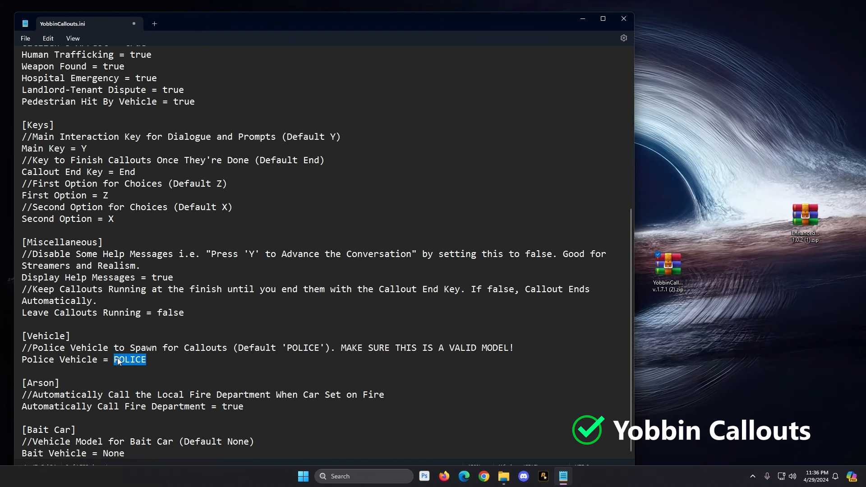
click(134, 360)
click(147, 360)
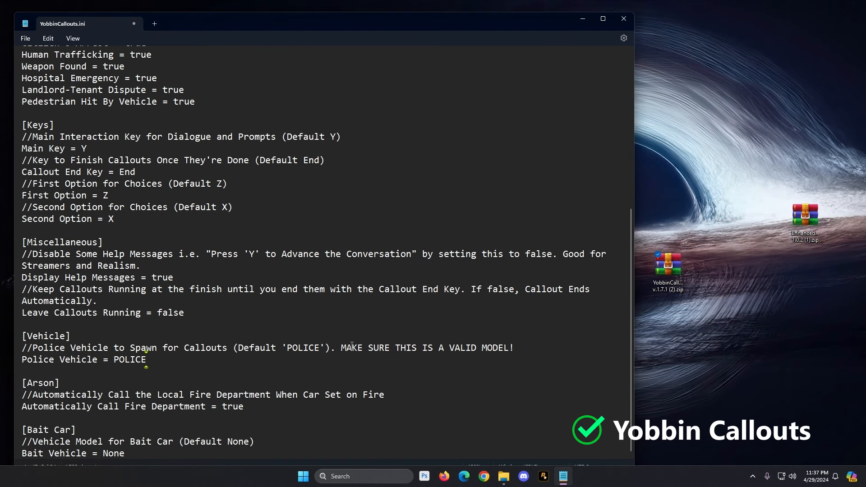
drag(347, 348, 497, 352)
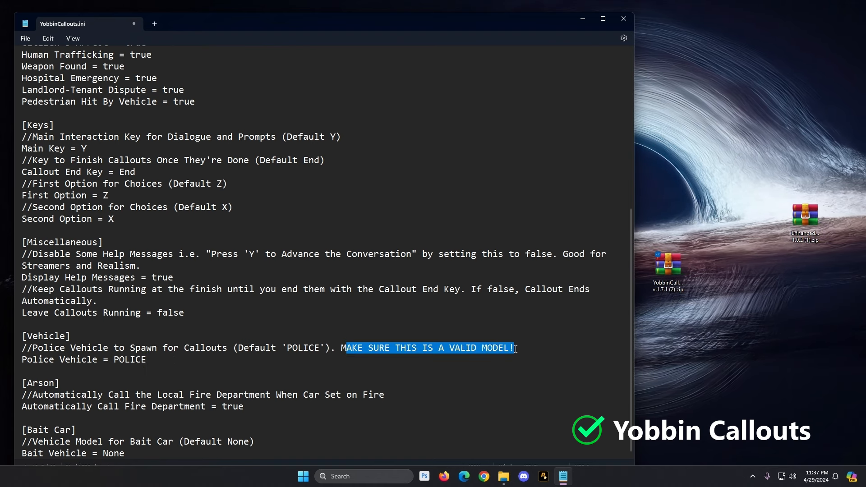
click(489, 366)
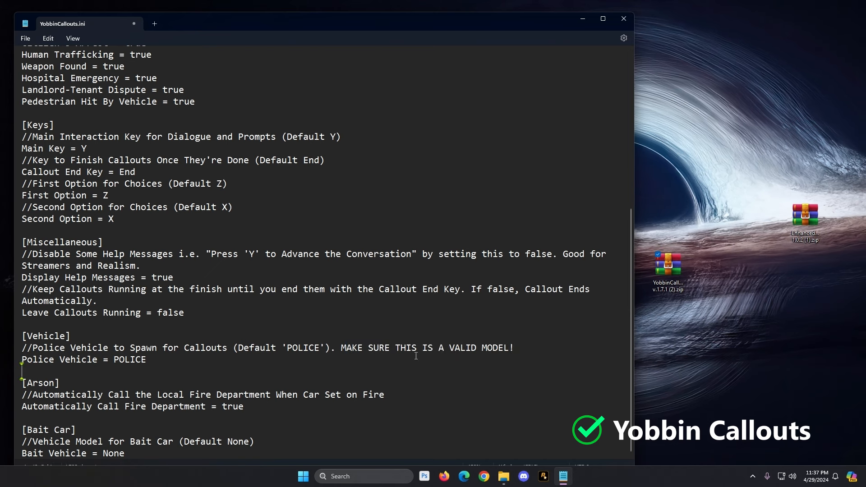
Check the Arson section's automatic fire department setting and the Bait Vehicle entry.
double_click(44, 384)
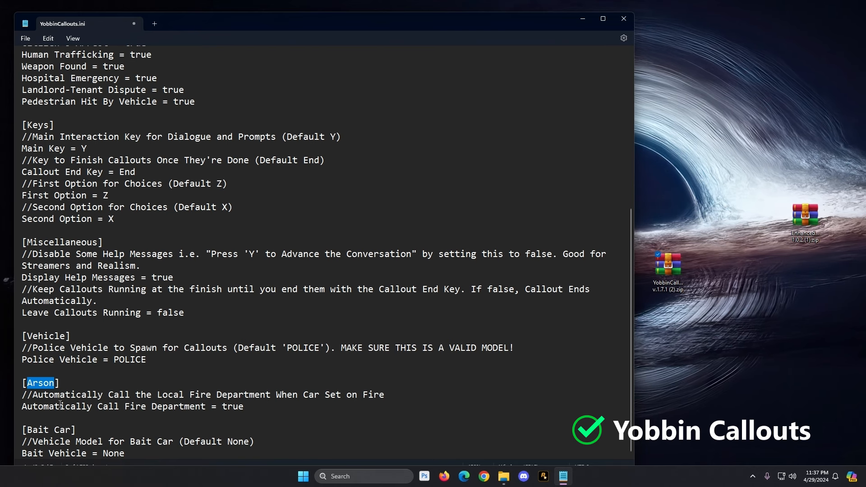
click(232, 407)
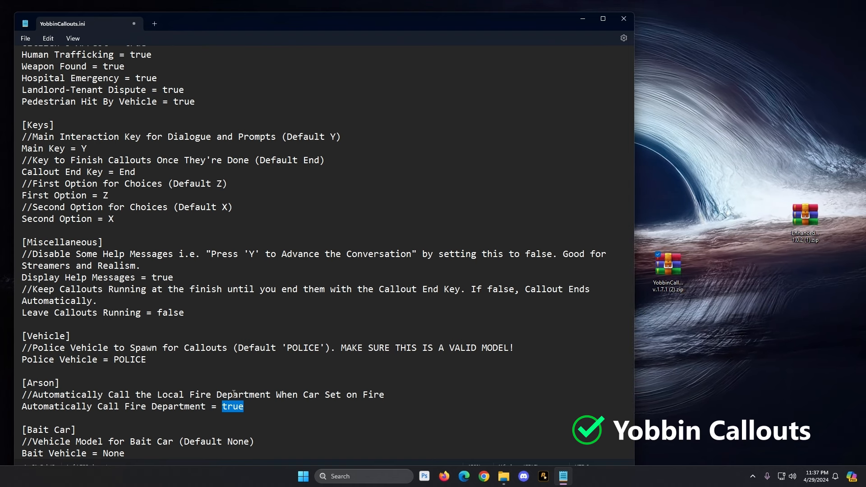
click(247, 406)
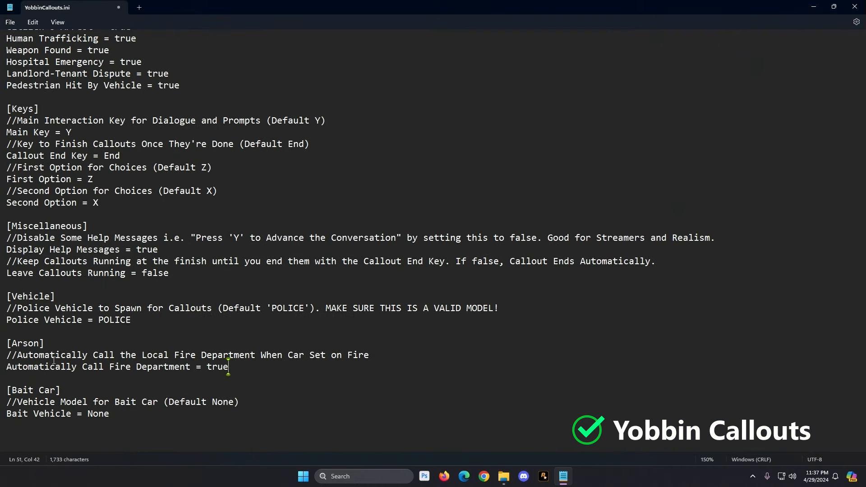
double_click(95, 413)
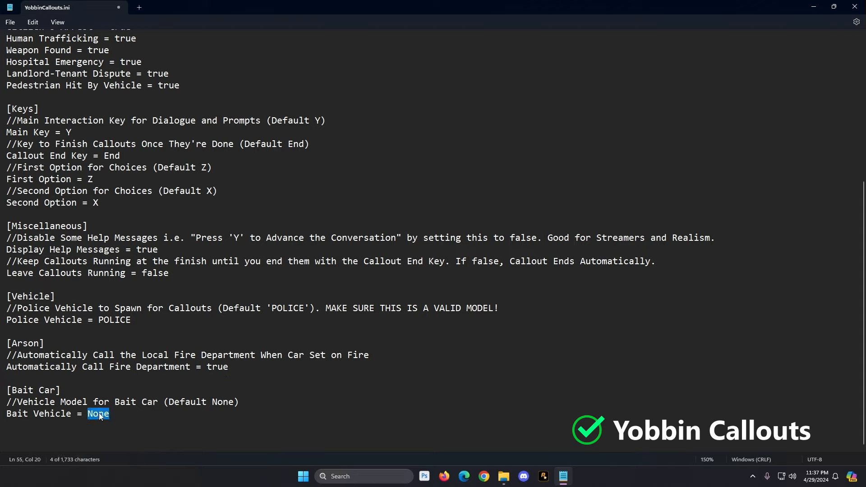
click(120, 414)
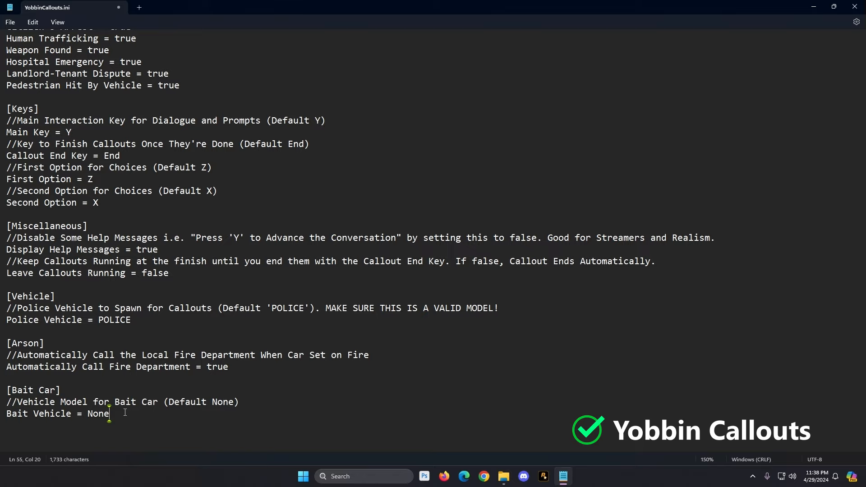
Try setting the Bait Vehicle model to Zentorno, and undo the edit to restore None.
double_click(108, 414)
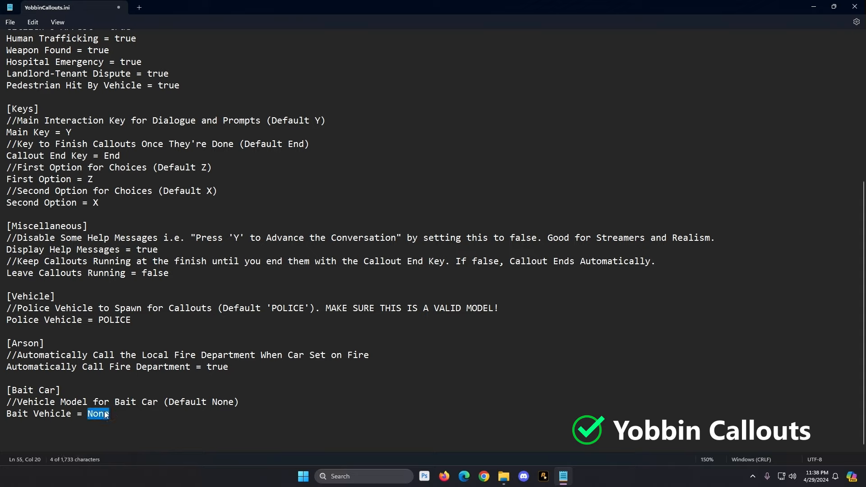
text(Zentorno)
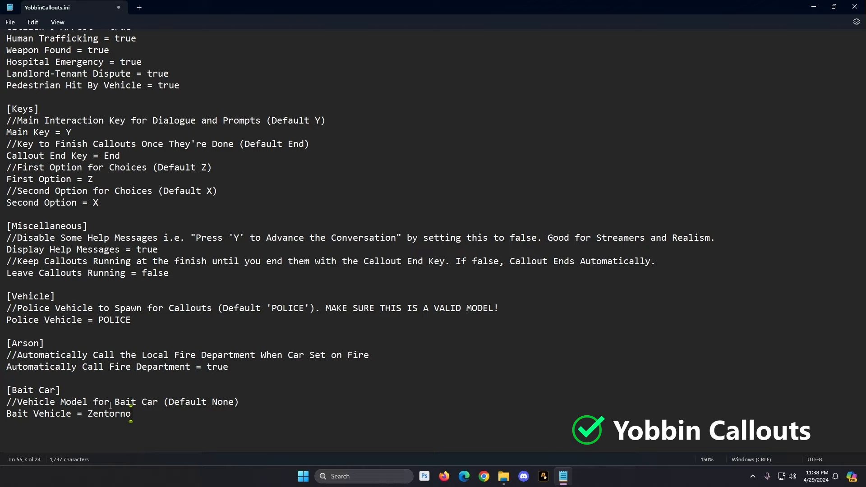
key(BackSpace)
key(BackSpace)
key(BackSpace)
key(BackSpace)
key(BackSpace)
key(BackSpace)
key(BackSpace)
key(BackSpace)
key(BackSpace)
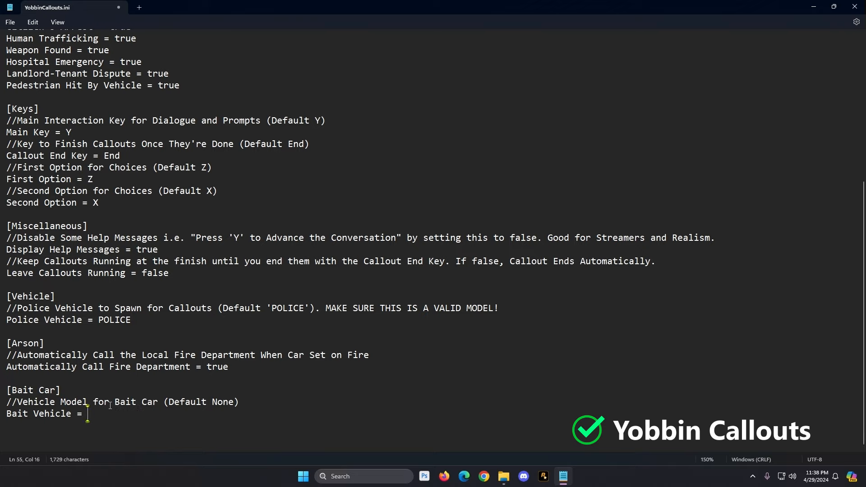
key(ctrl+z)
key(ctrl+z)
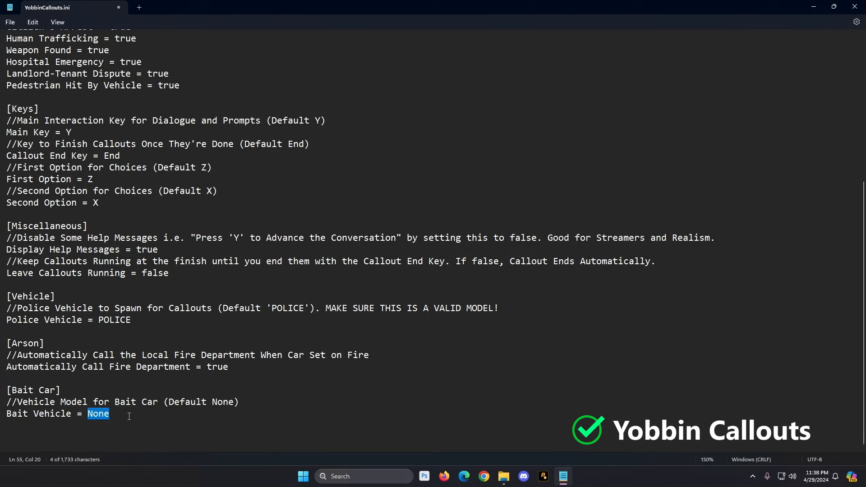
click(130, 415)
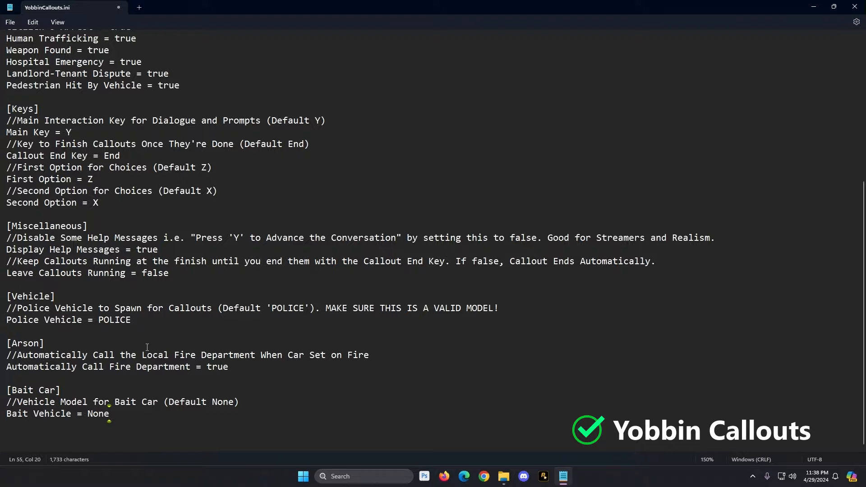
Save the YobbinCallouts.ini configuration file.
click(10, 22)
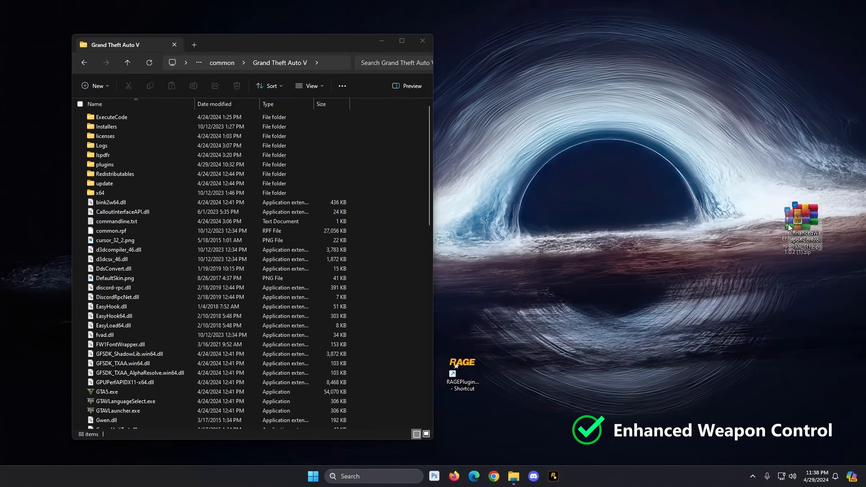
Open the EnhancedWeaponControl 1.0.2 (1).zip archive and place its window beside the Grand Theft Auto V folder.
drag(805, 216, 592, 229)
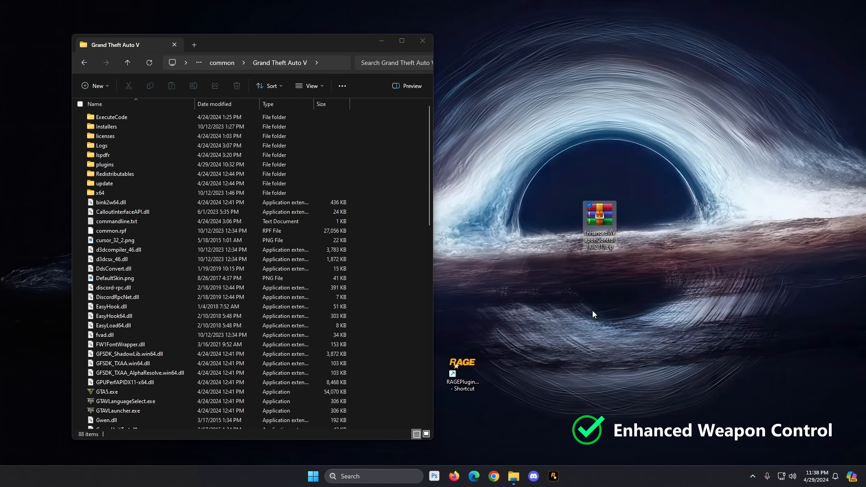
click(607, 277)
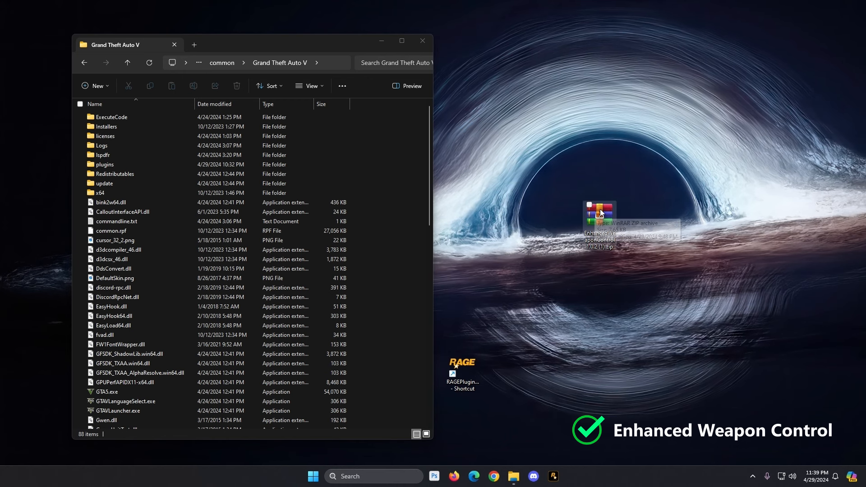
mouse_move(600, 213)
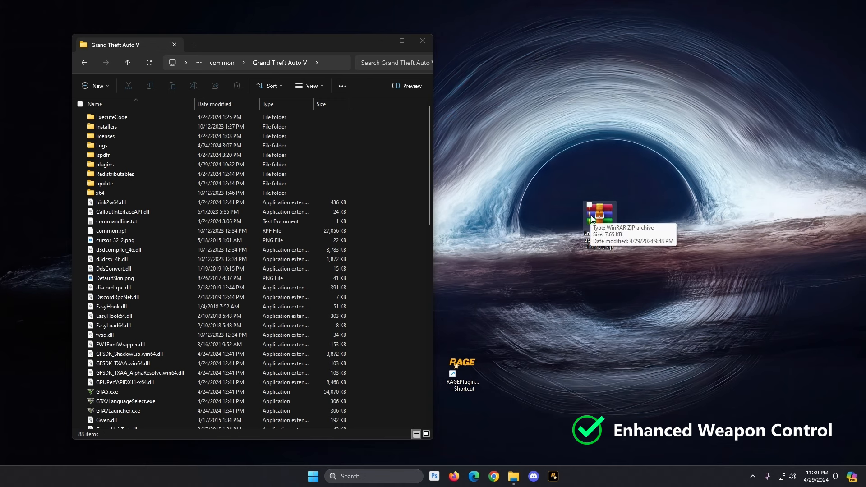
double_click(600, 208)
drag(658, 63, 615, 72)
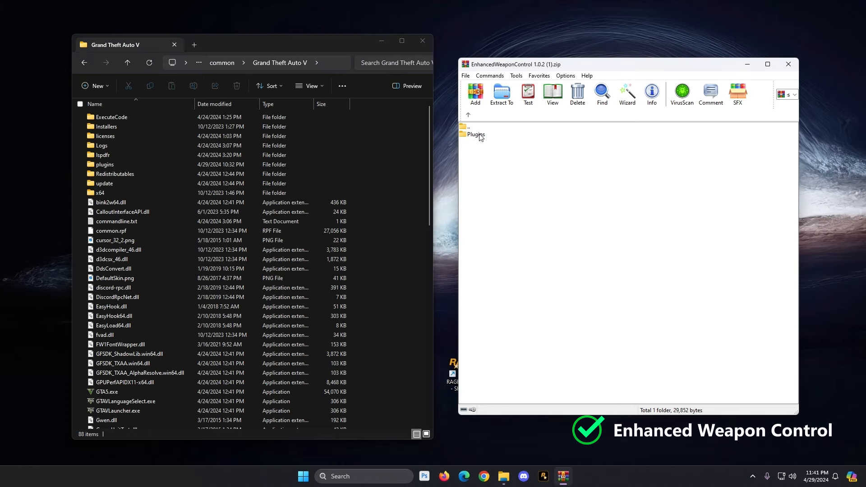
Enter the plugins folder of Grand Theft Auto V and the Plugins folder inside the EnhancedWeaponControl archive.
click(477, 134)
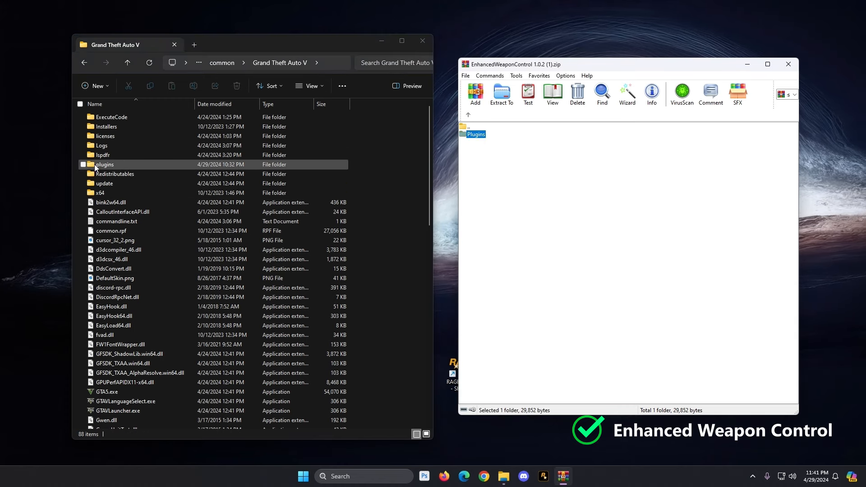
double_click(104, 165)
double_click(476, 134)
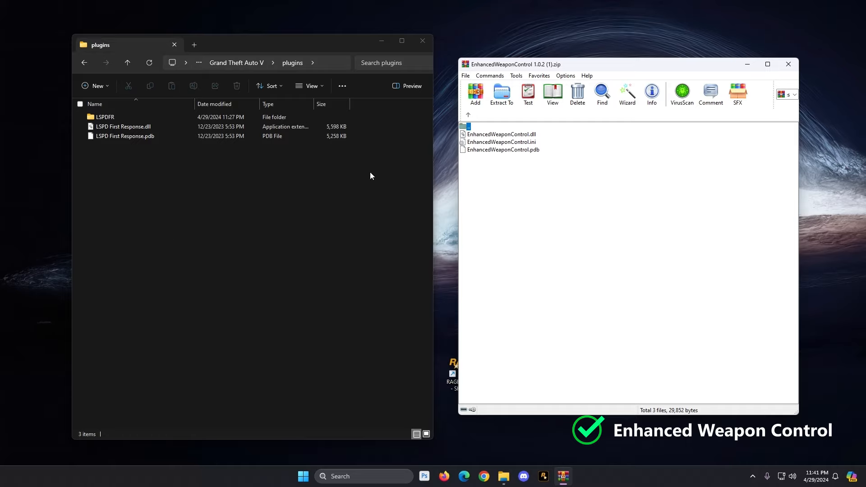
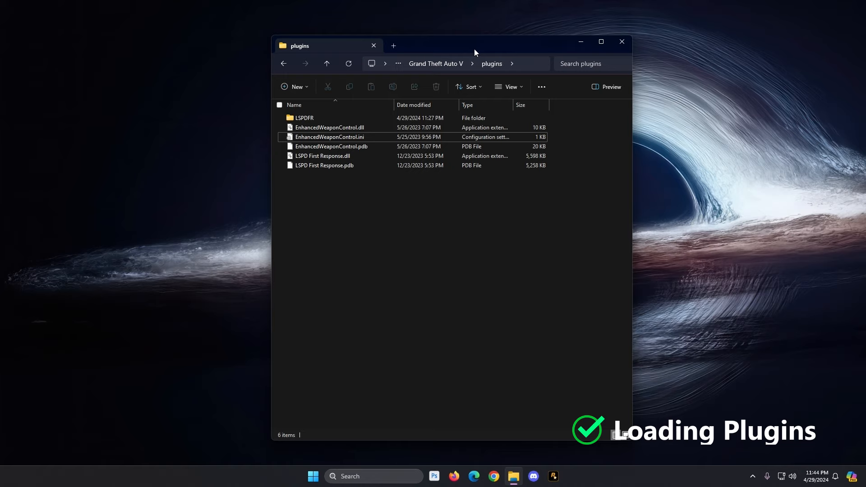
Move the plugins folder window aside and reposition the RAGE Plugin Hook shortcut below the EnhancedWeaponControl archive on the desktop.
drag(474, 49, 238, 38)
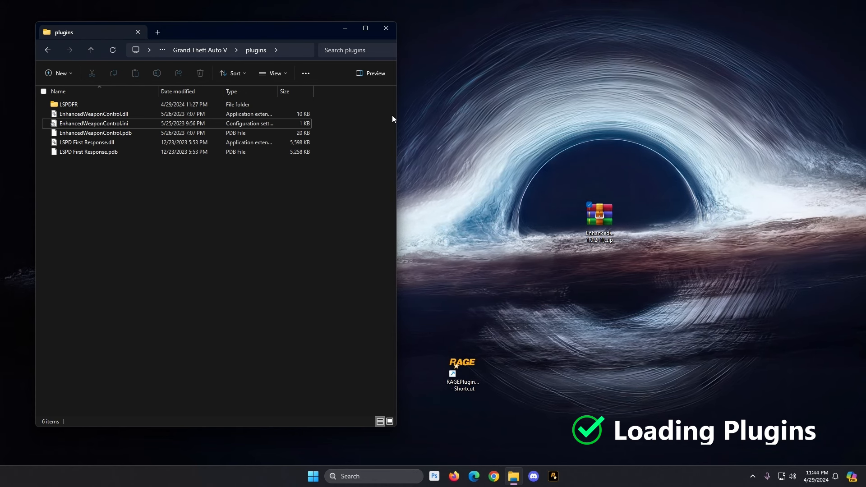
click(462, 368)
drag(462, 367, 496, 269)
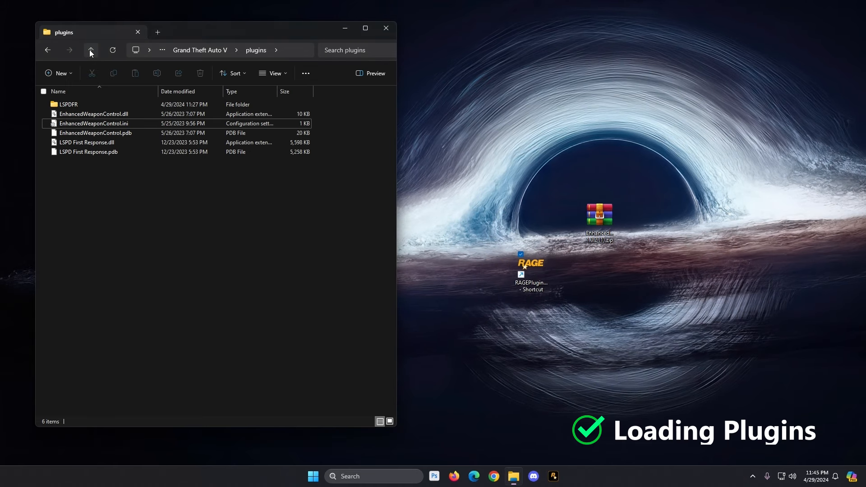
Locate RAGEPluginHook.exe in the Grand Theft Auto V folder and show its extended file options.
click(91, 50)
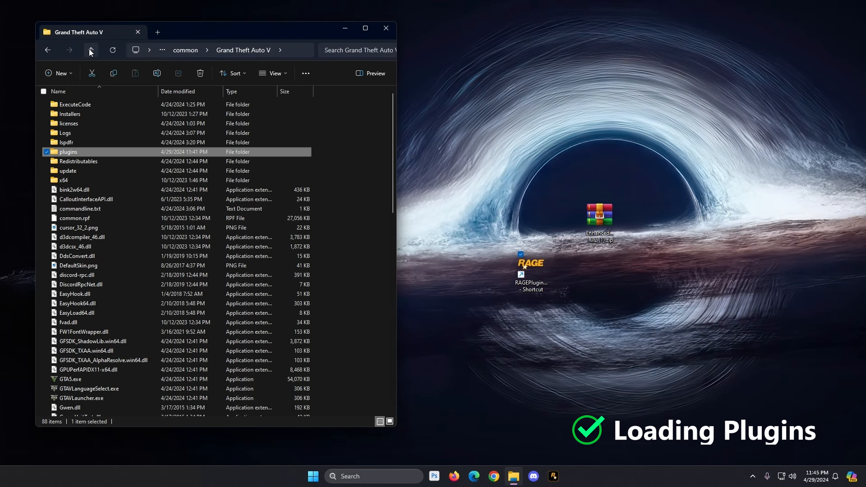
click(322, 285)
scroll(254, 277, down, 10)
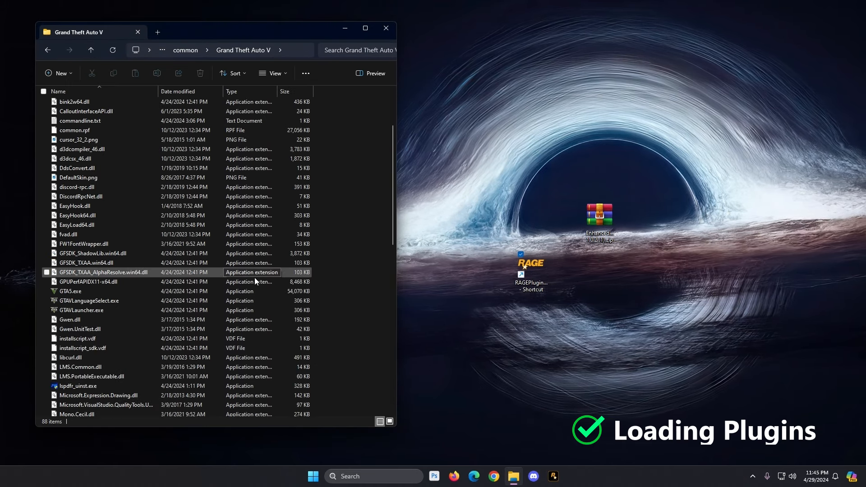
click(75, 316)
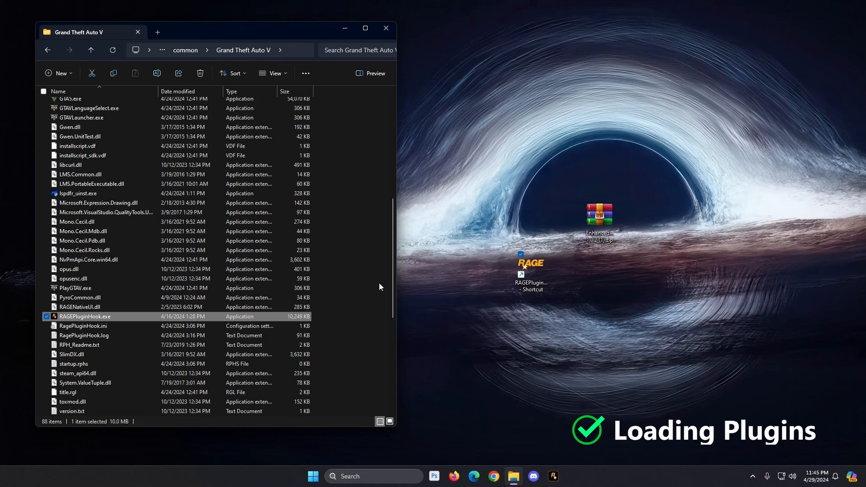
right_click(79, 318)
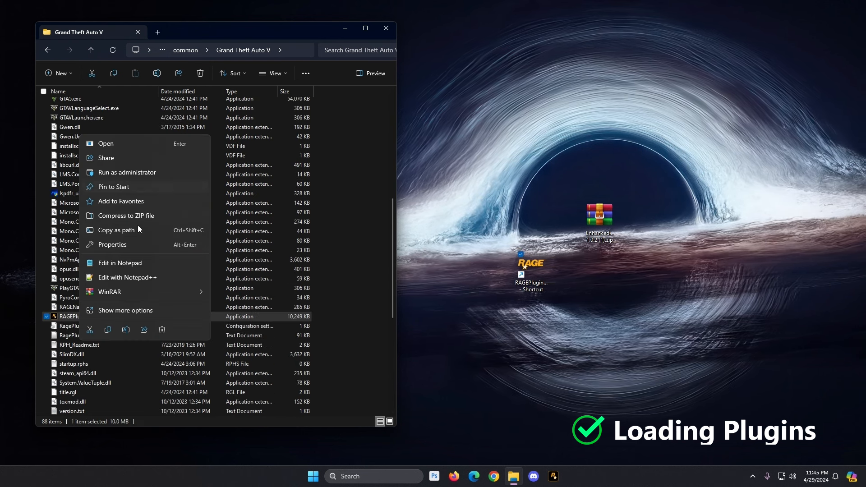
click(128, 312)
mouse_move(110, 234)
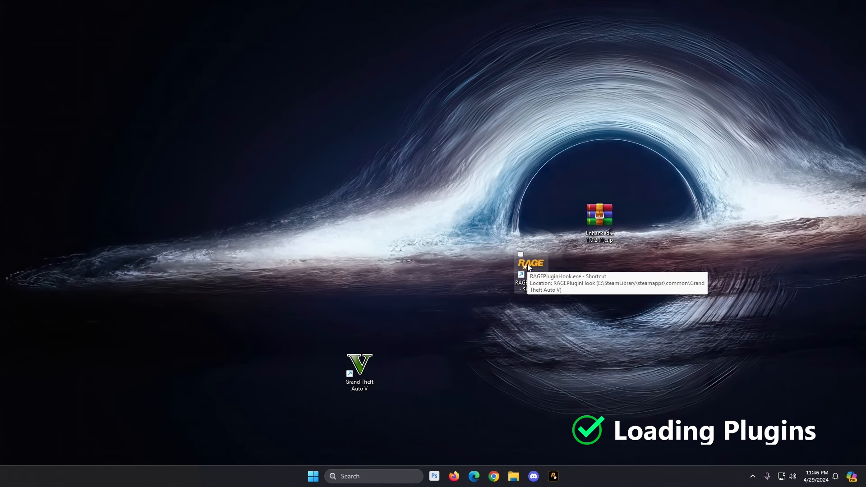
Launch RAGE Plugin Hook from its desktop shortcut and bring its Settings window to the front.
double_click(526, 264)
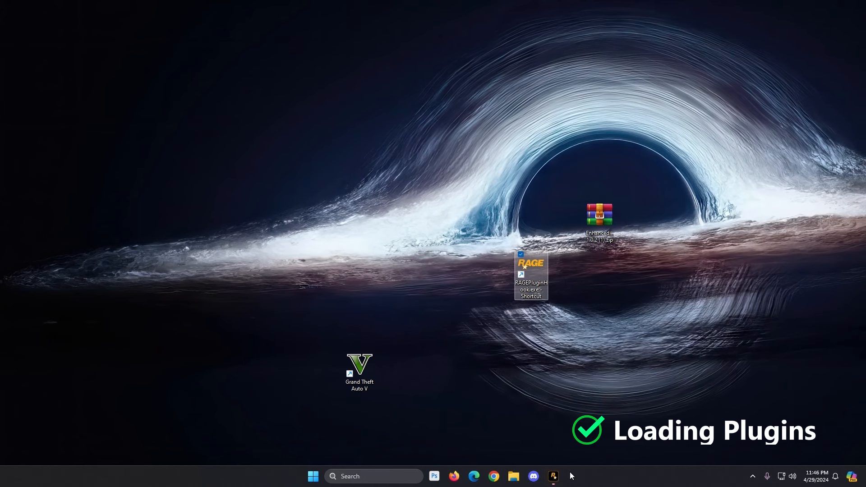
click(554, 476)
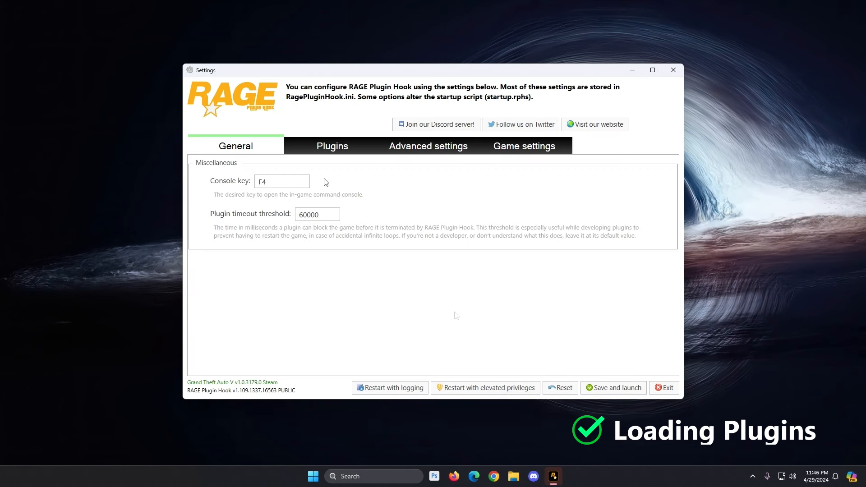
Examine the console key and plugin timeout threshold in the general settings.
click(272, 181)
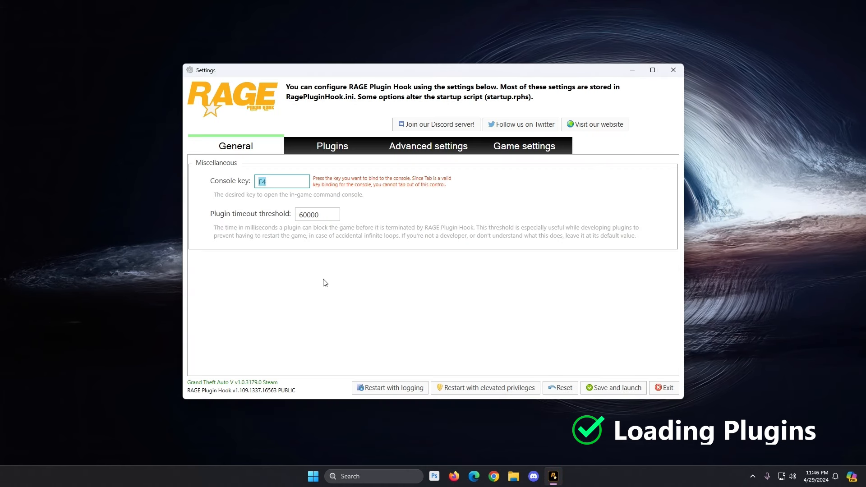
click(324, 326)
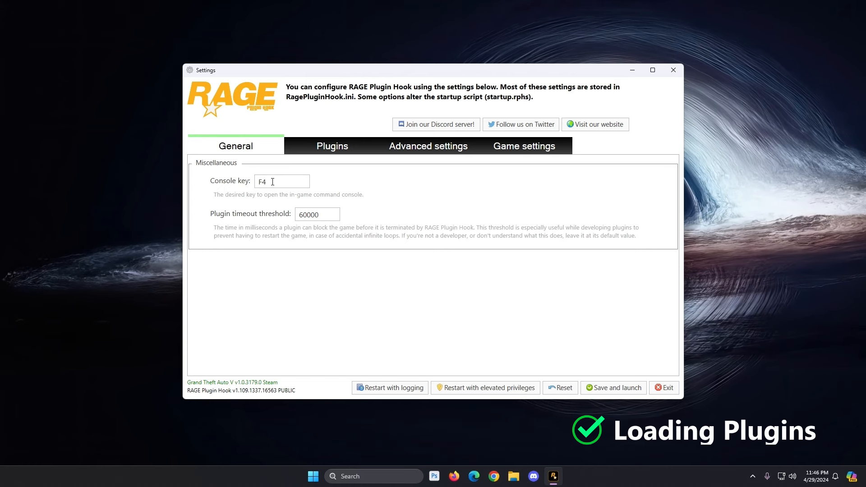
drag(308, 215, 299, 215)
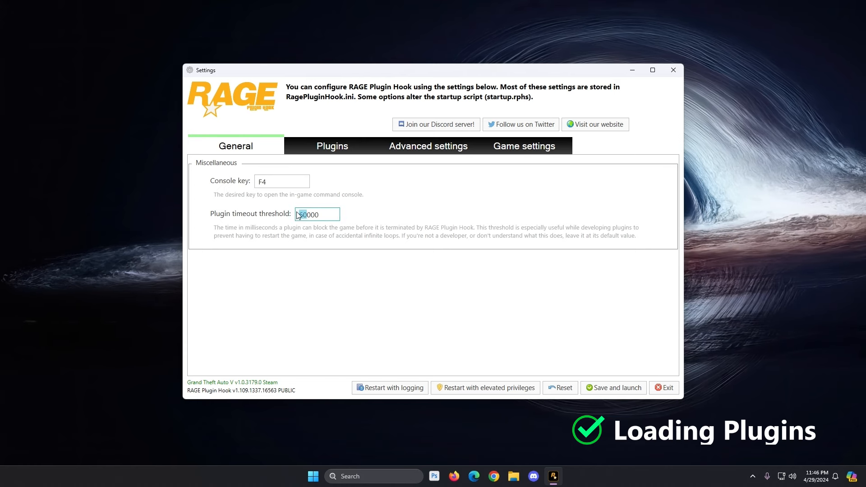
Show the plugin load sequence settings and choose to load all plugins on startup.
click(324, 149)
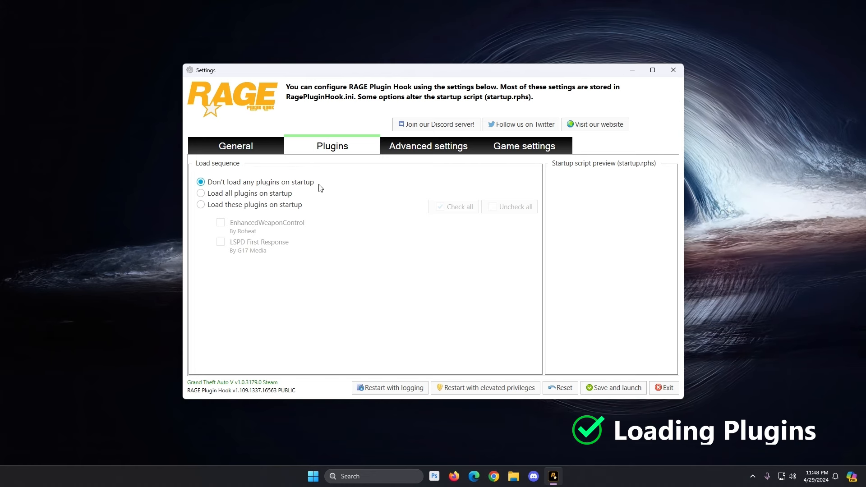
click(201, 194)
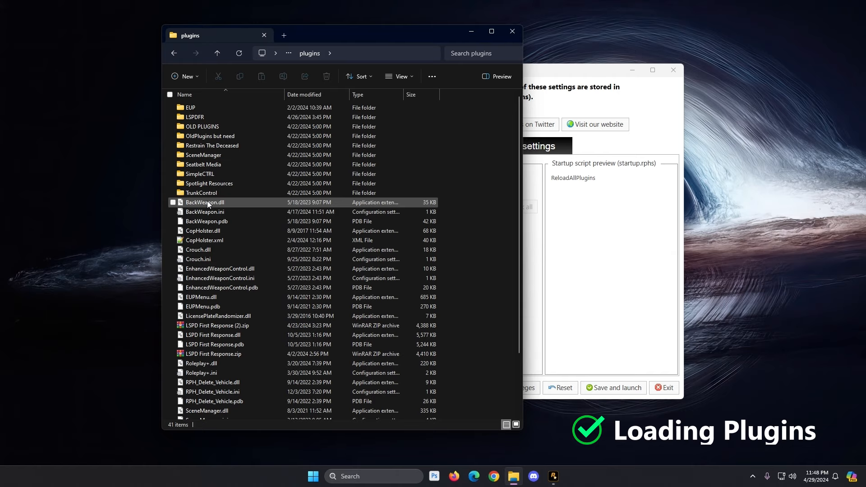
In File Explorer, examine the plugins folder of Grand Theft Auto V - modded and the contents of its LSPDFR subfolder.
double_click(352, 34)
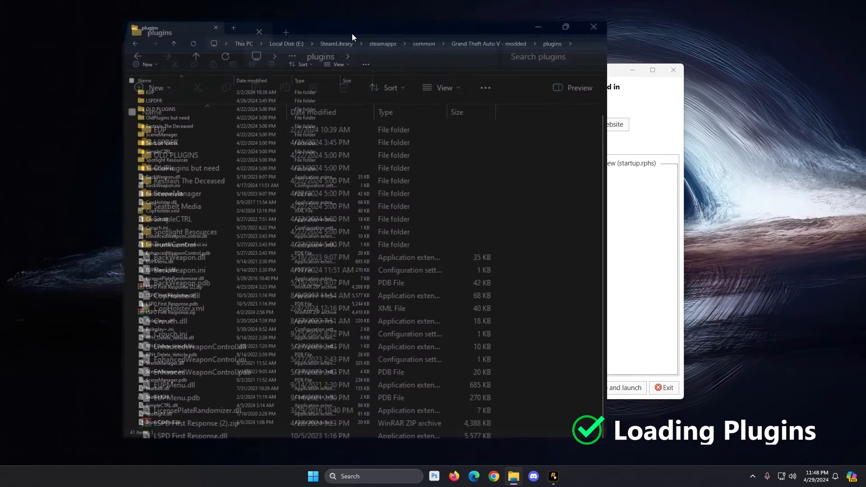
scroll(237, 149, down, 1)
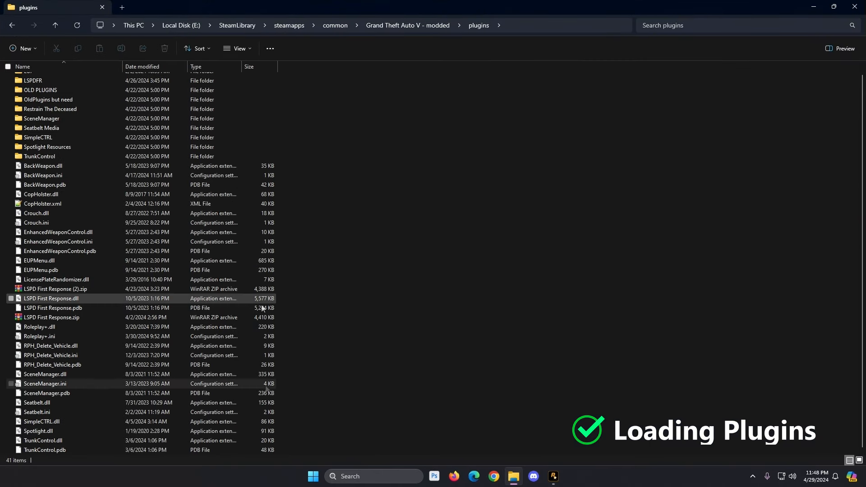
scroll(325, 135, up, 1)
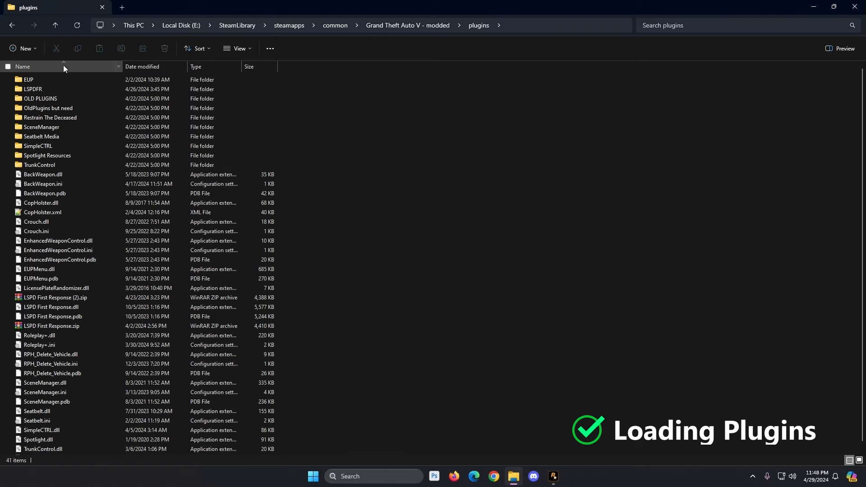
double_click(42, 89)
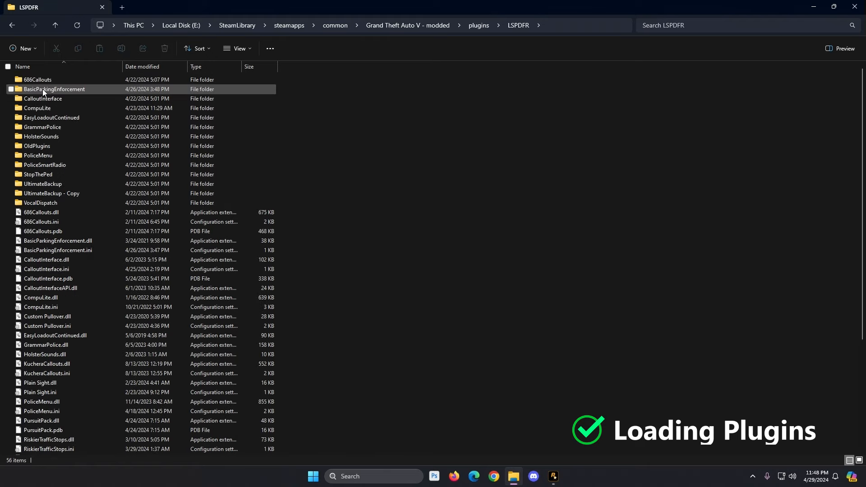
scroll(254, 310, down, 5)
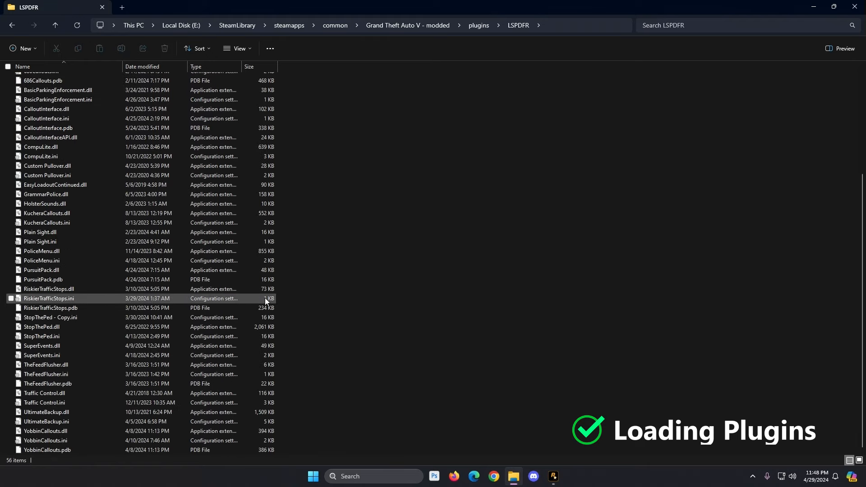
scroll(264, 297, up, 5)
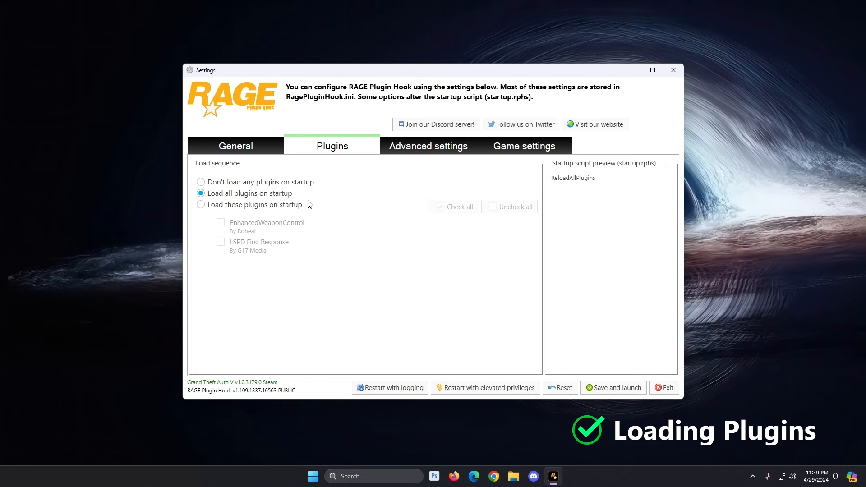
Set the load sequence to load only selected plugins on startup, enabling LSPD First Response and EnhancedWeaponControl.
click(200, 205)
click(221, 242)
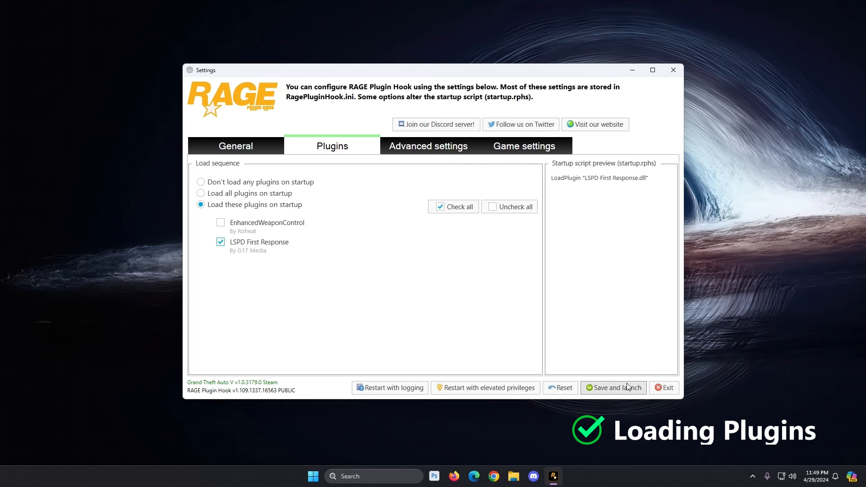
click(220, 222)
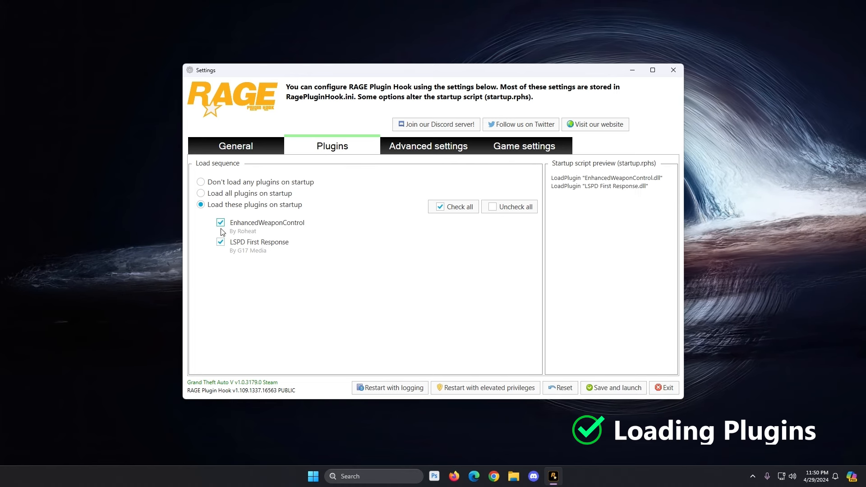